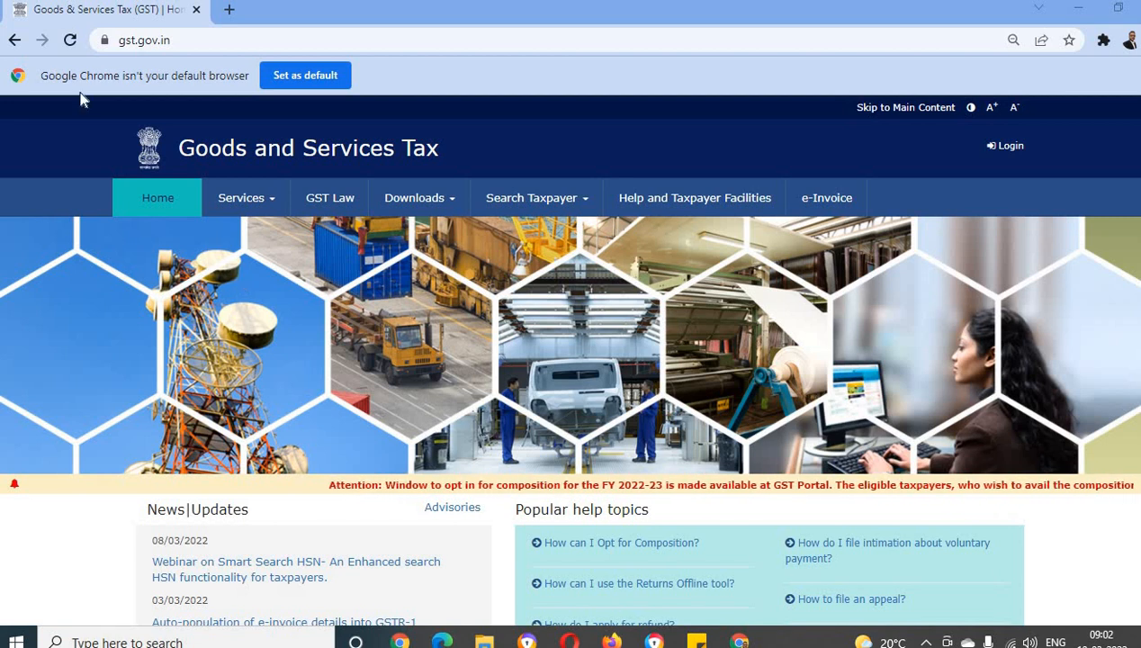
{"action": "double_click", "coordinate": [184, 42]}
{"action": "left_click_drag", "start_coordinate": [184, 42], "coordinate": [119, 42]}
{"action": "triple_click", "coordinate": [203, 41]}
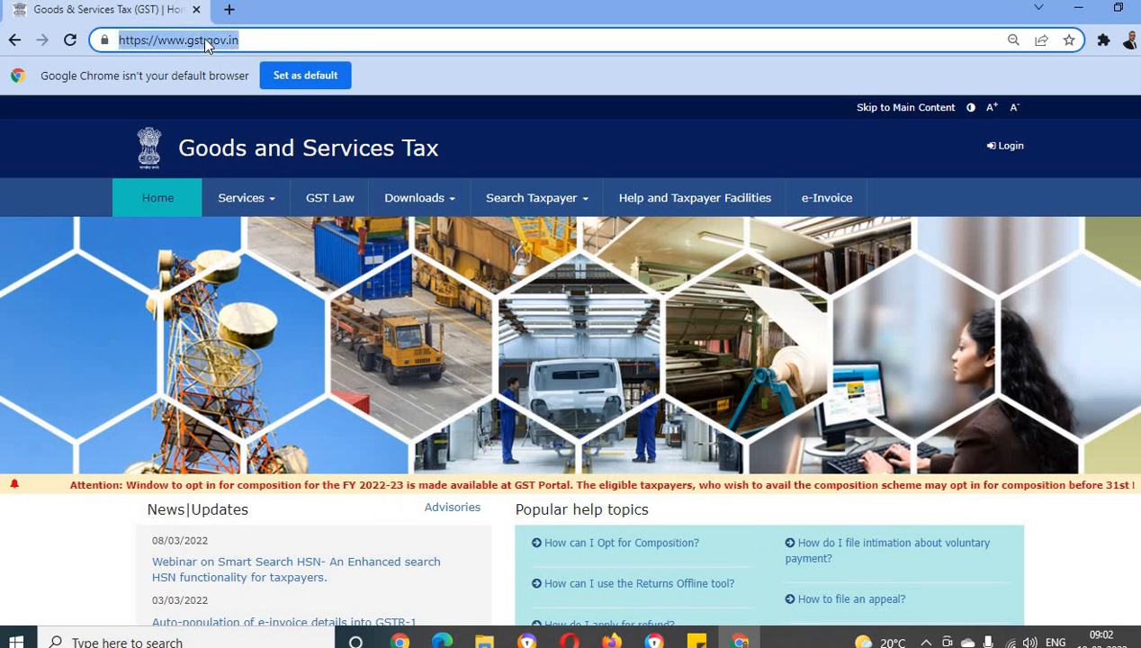
Open the New Registration form from the GST portal's registration services
{"action": "left_click", "coordinate": [261, 205]}
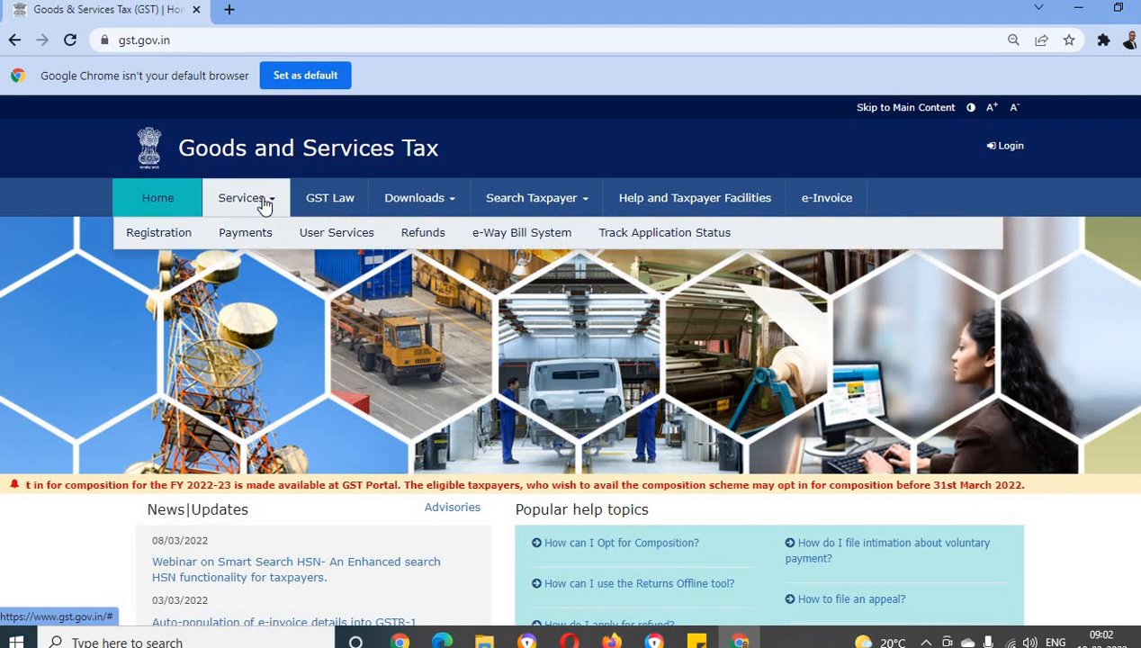
{"action": "mouse_move", "coordinate": [144, 236]}
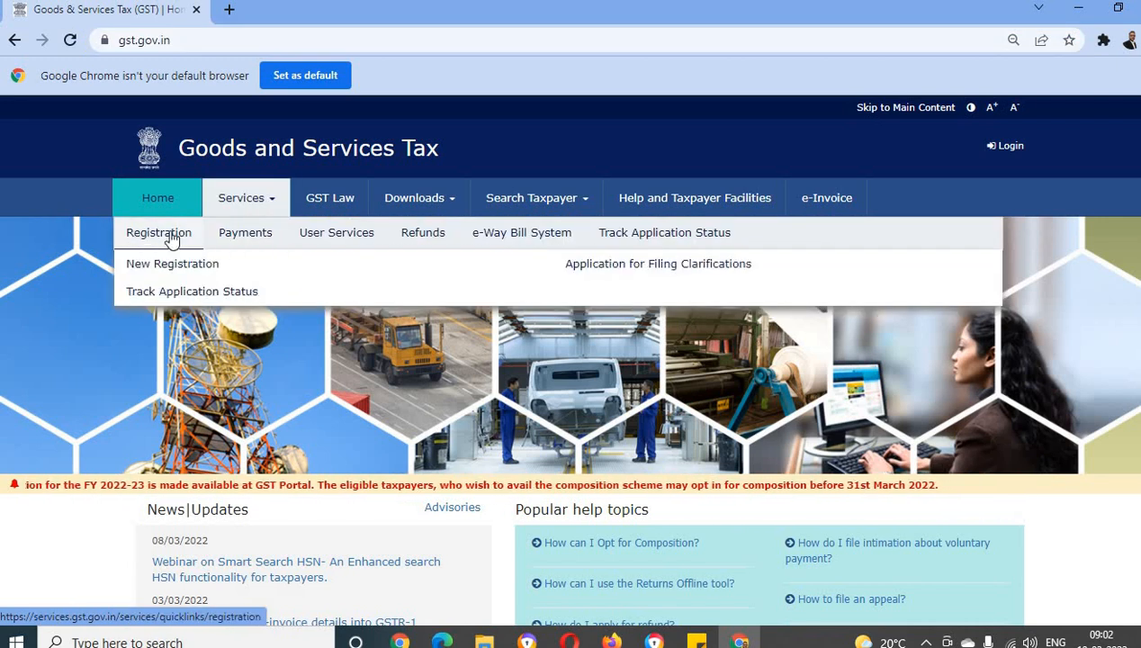
{"action": "left_click", "coordinate": [153, 236]}
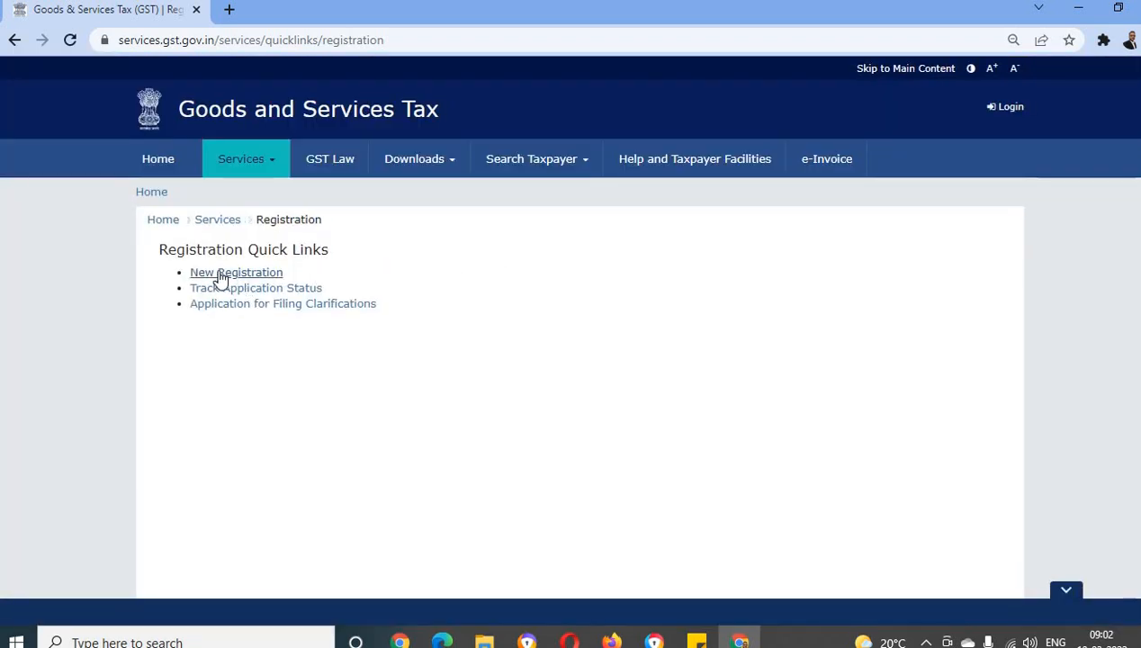
{"action": "left_click", "coordinate": [224, 276]}
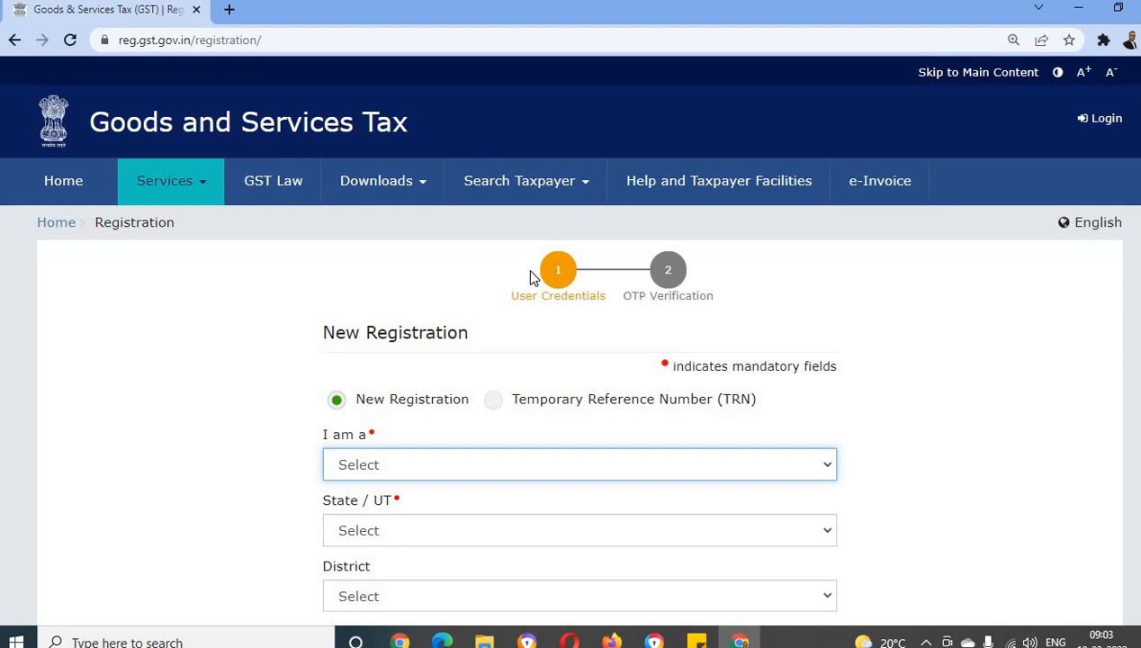
Set the applicant type in the new registration form to Taxpayer
{"action": "scroll", "coordinate": [343, 383], "scroll_direction": "down", "scroll_amount": 2}
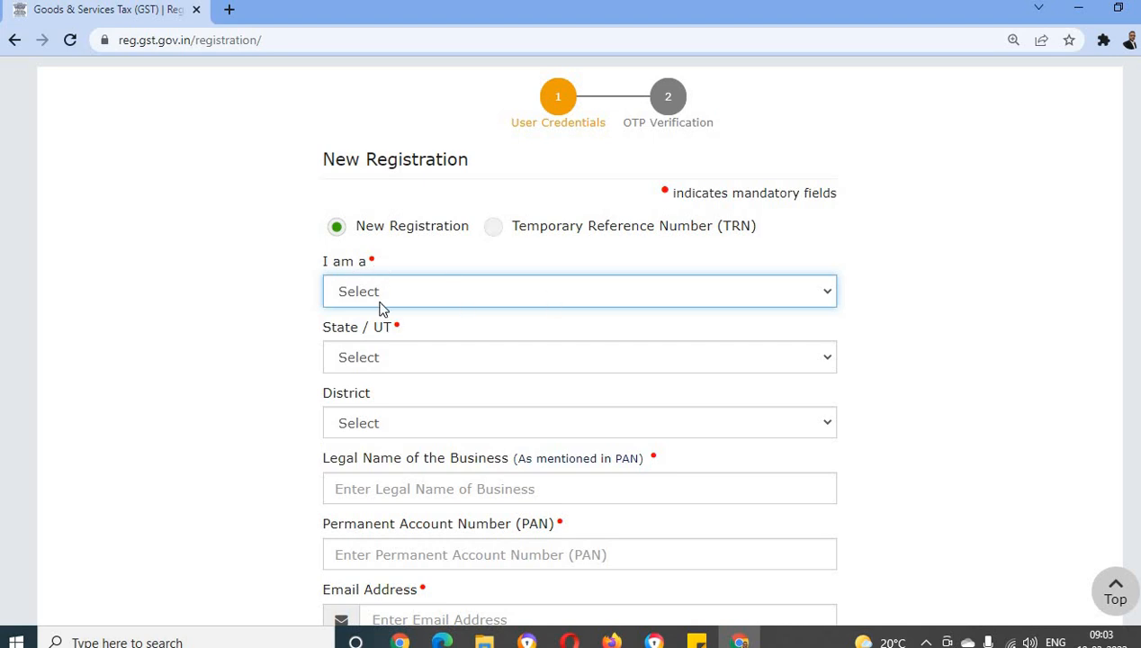
{"action": "left_click", "coordinate": [563, 297]}
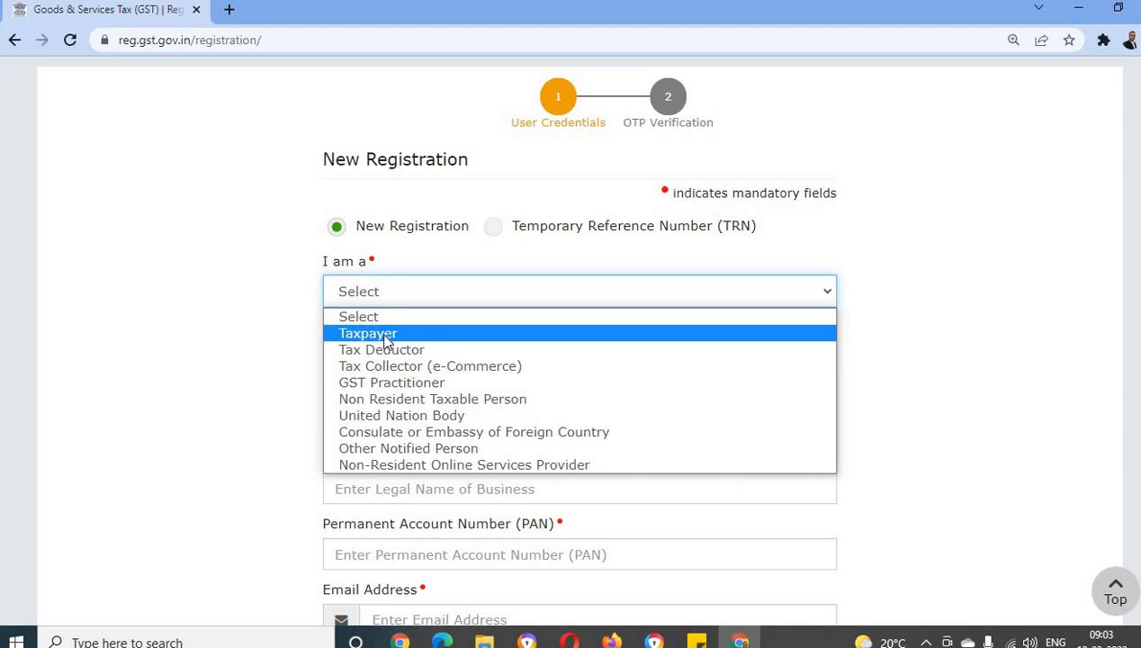
{"action": "left_click", "coordinate": [446, 336]}
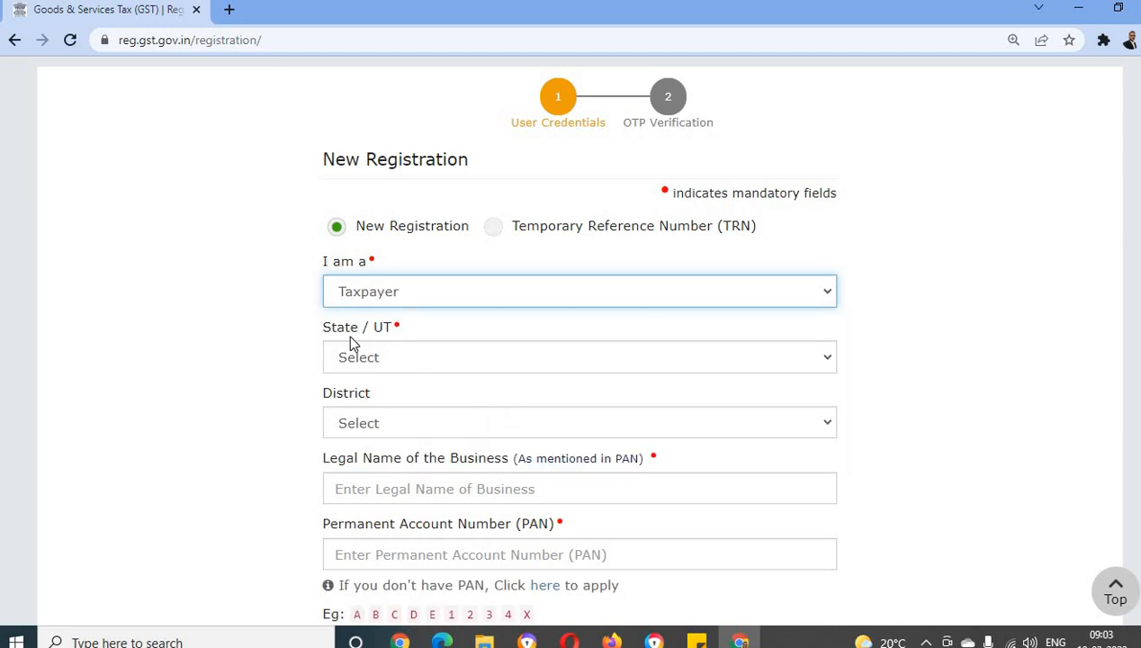
Set the State / UT to Haryana and the district to Sonipat
{"action": "left_click", "coordinate": [487, 362]}
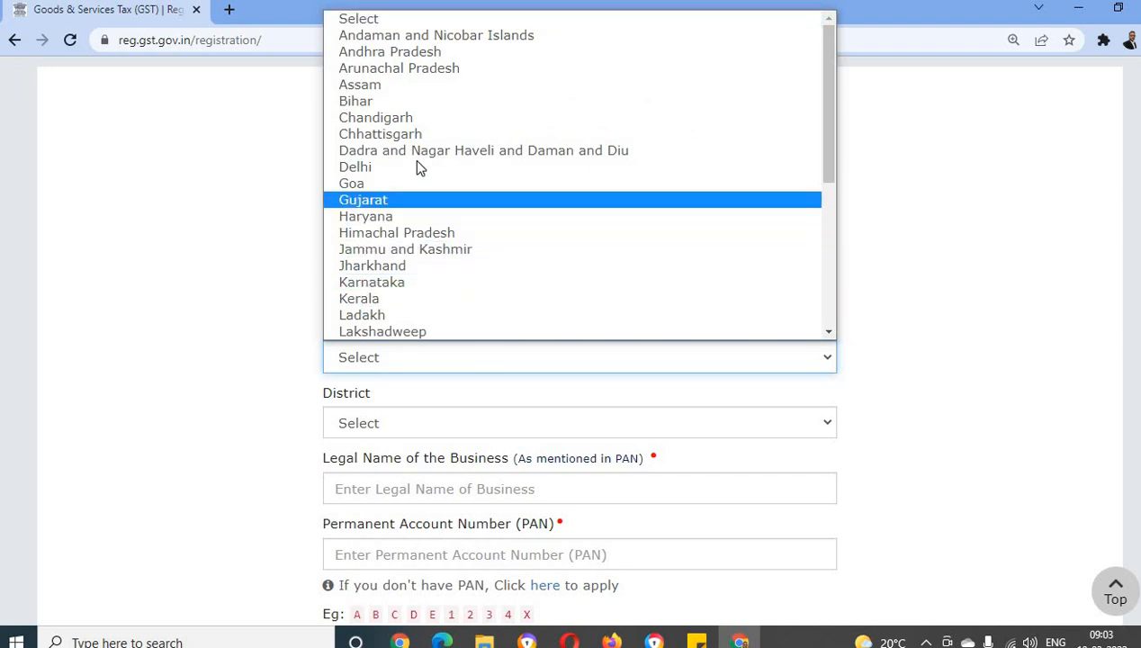
{"action": "left_click", "coordinate": [423, 219]}
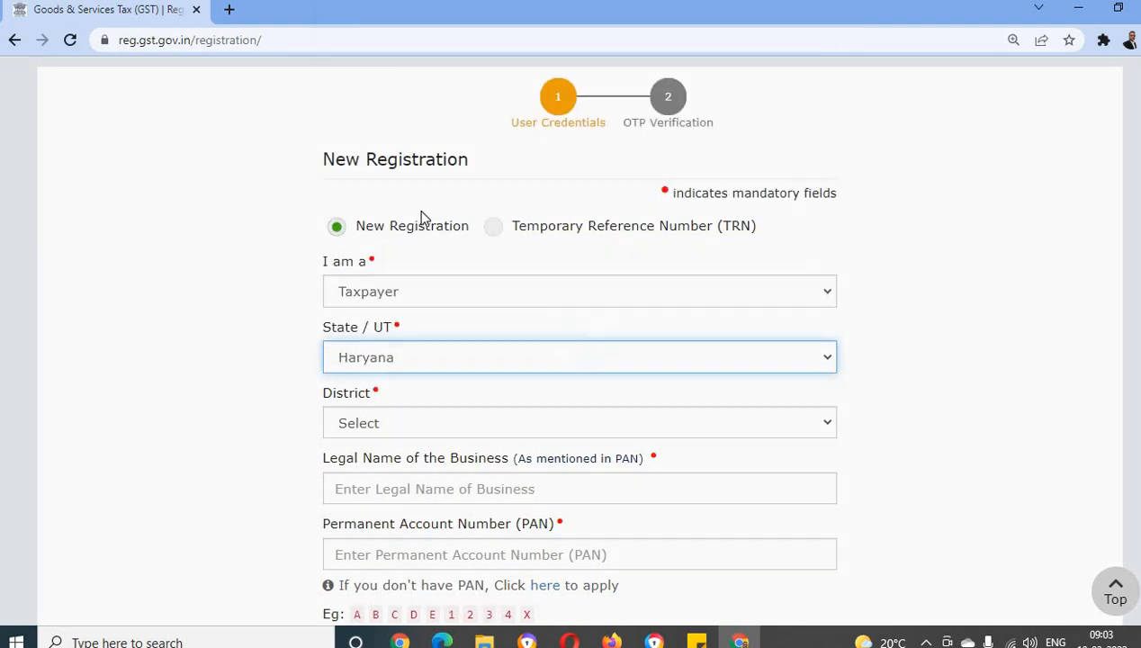
{"action": "scroll", "coordinate": [275, 372], "scroll_direction": "down", "scroll_amount": 1}
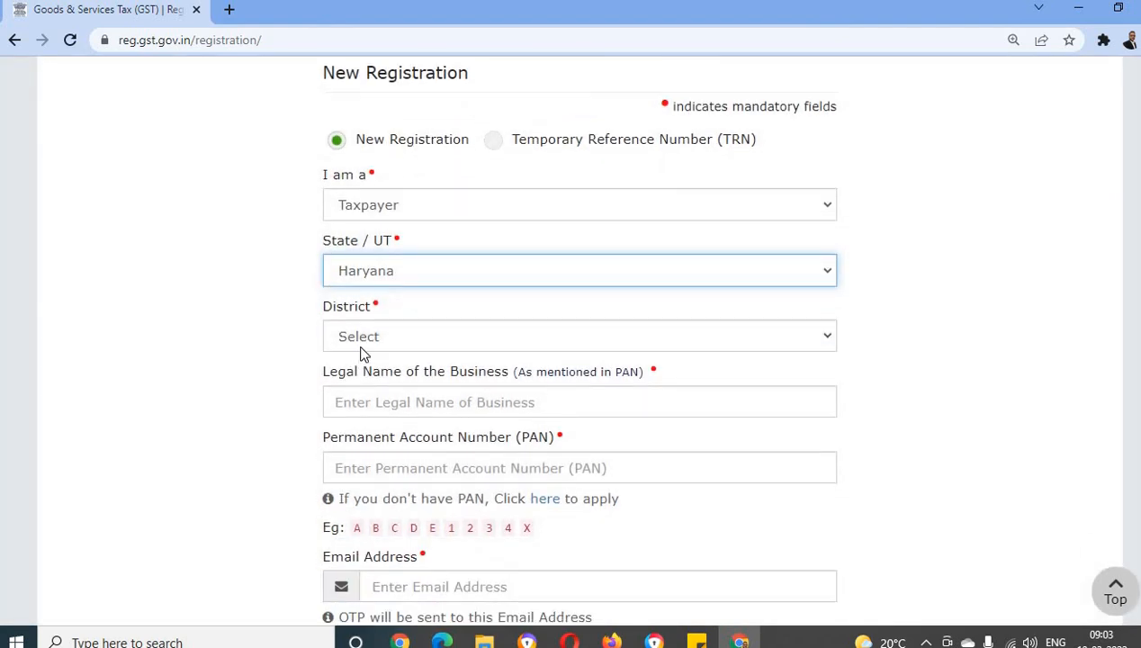
{"action": "left_click", "coordinate": [442, 339]}
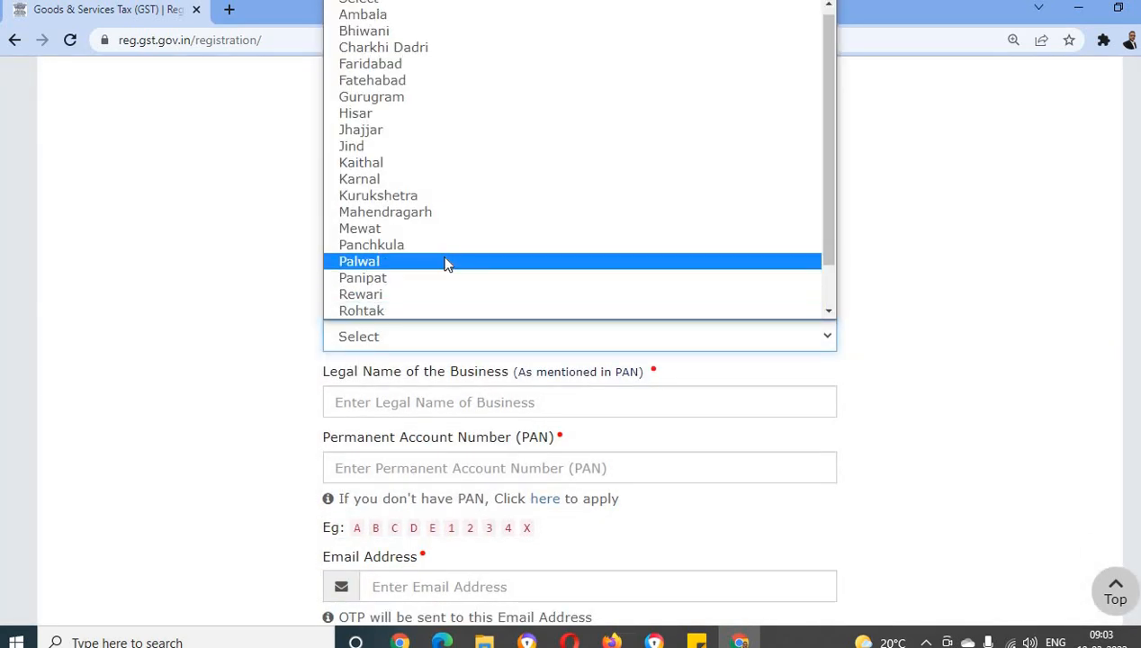
{"action": "scroll", "coordinate": [445, 263], "scroll_direction": "down", "scroll_amount": 1}
{"action": "left_click", "coordinate": [431, 294]}
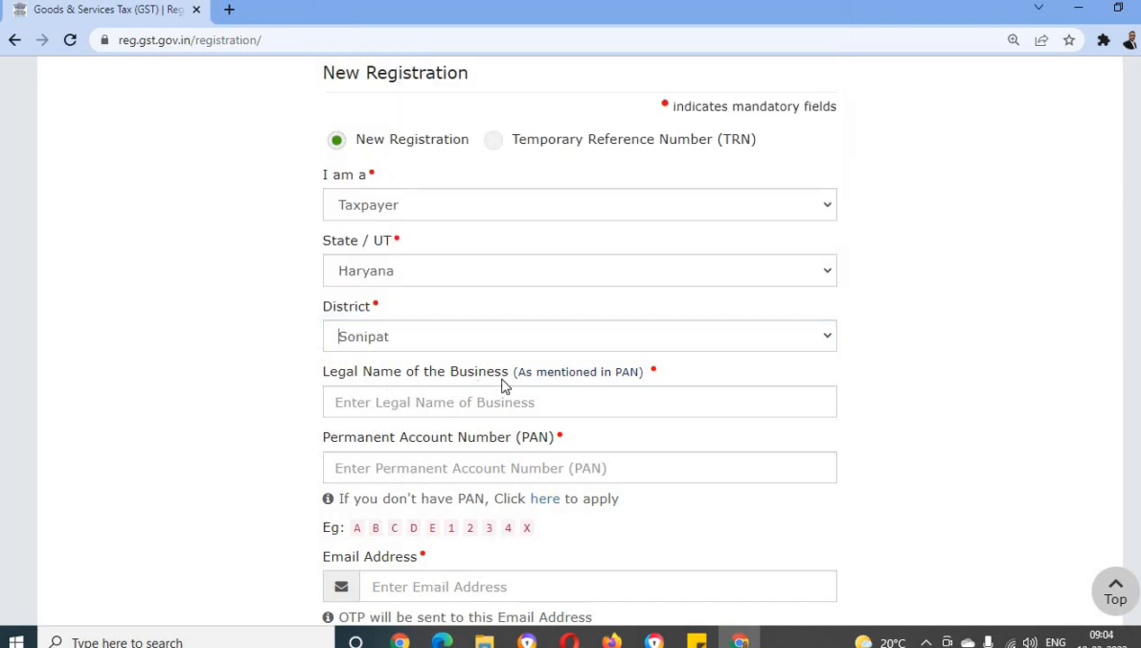
Enter the legal name of the business as mentioned in the PAN
{"action": "scroll", "coordinate": [505, 373], "scroll_direction": "down", "scroll_amount": 1}
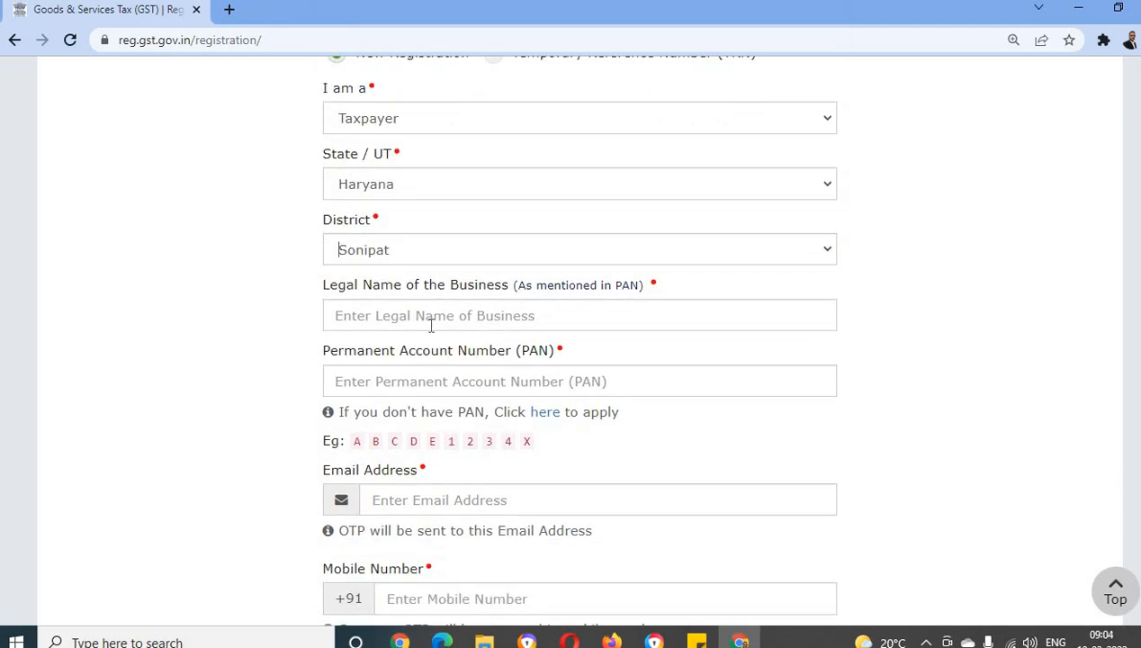
{"action": "left_click", "coordinate": [357, 317]}
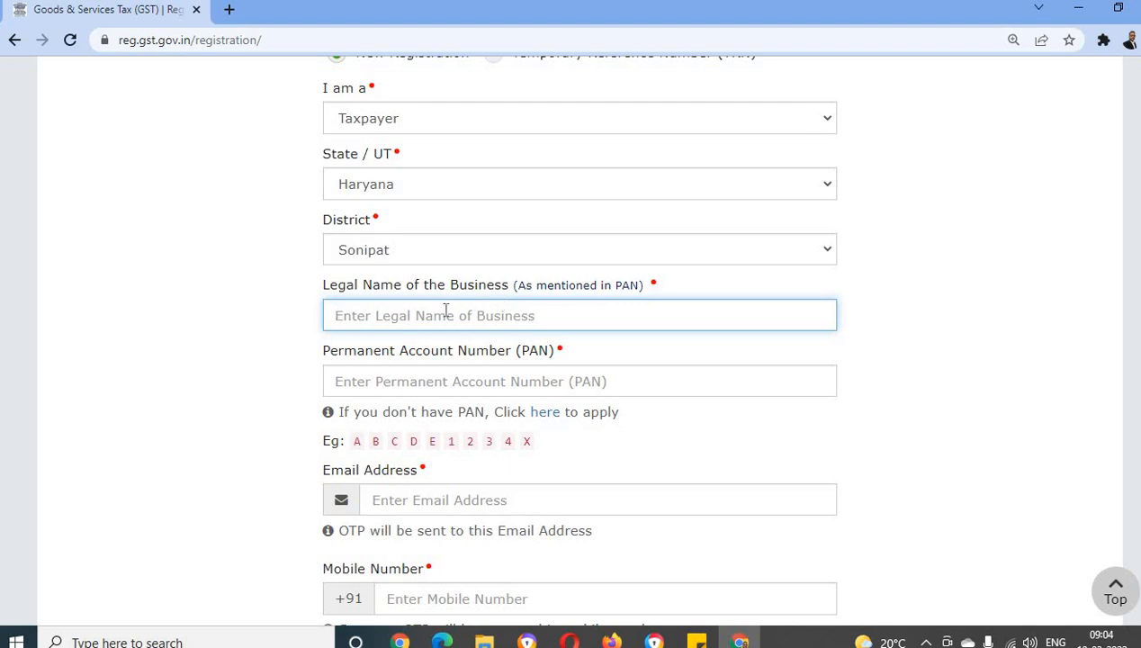
{"action": "double_click", "coordinate": [628, 285]}
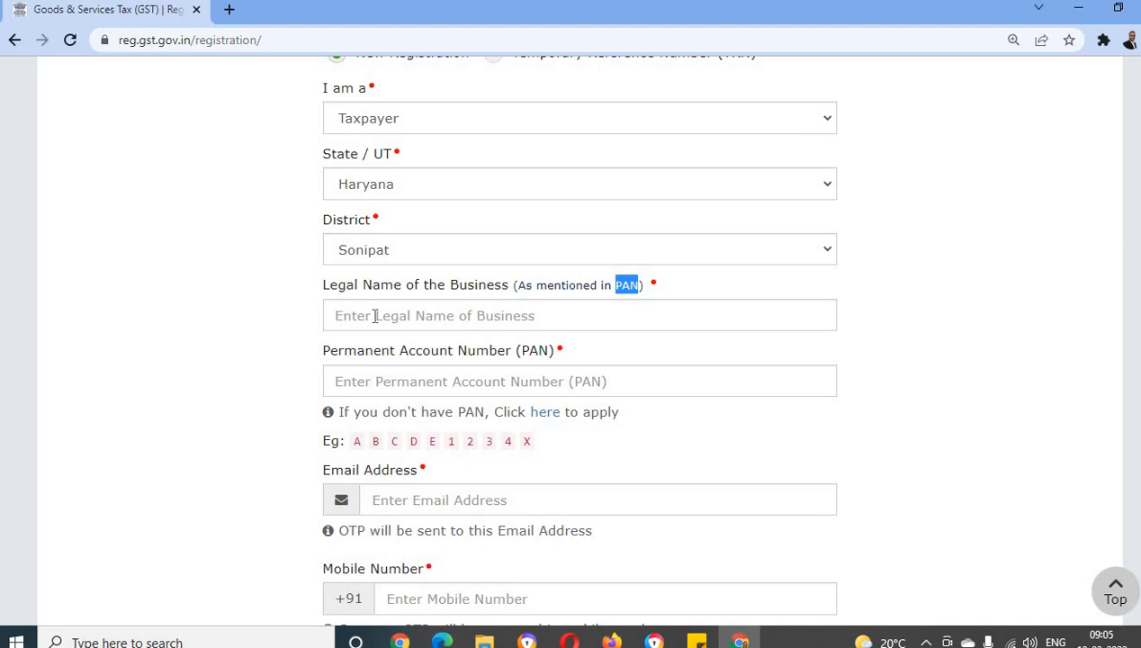
{"action": "left_click", "coordinate": [376, 316]}
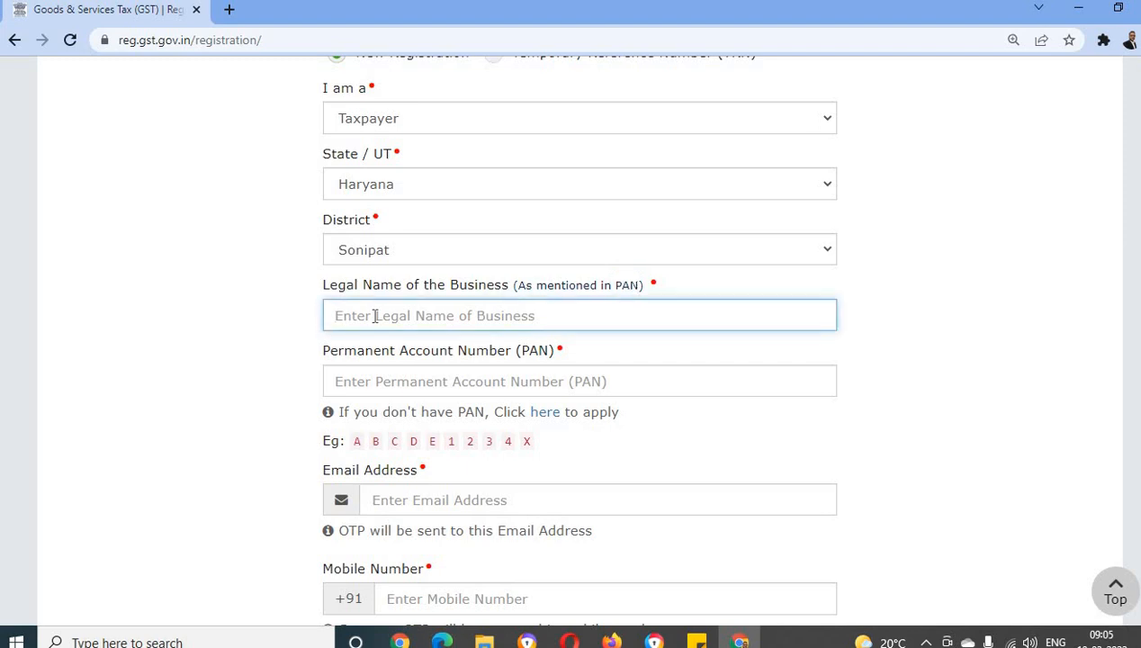
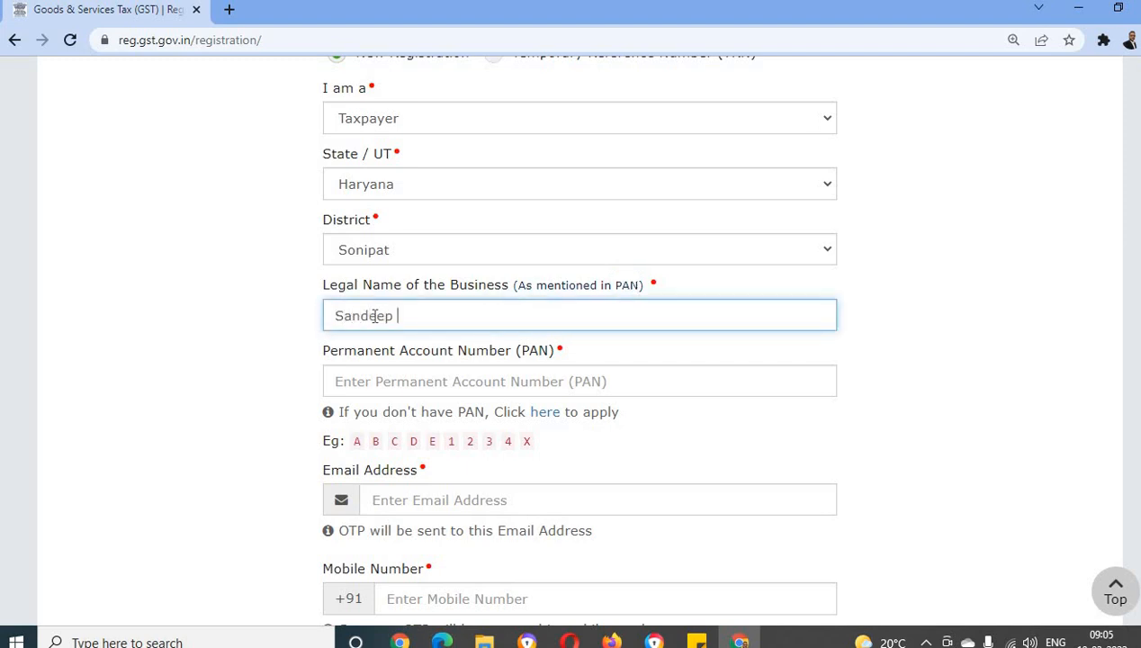
Enter the applicant's Permanent Account Number (PAN) in the registration form
{"action": "left_click", "coordinate": [369, 381]}
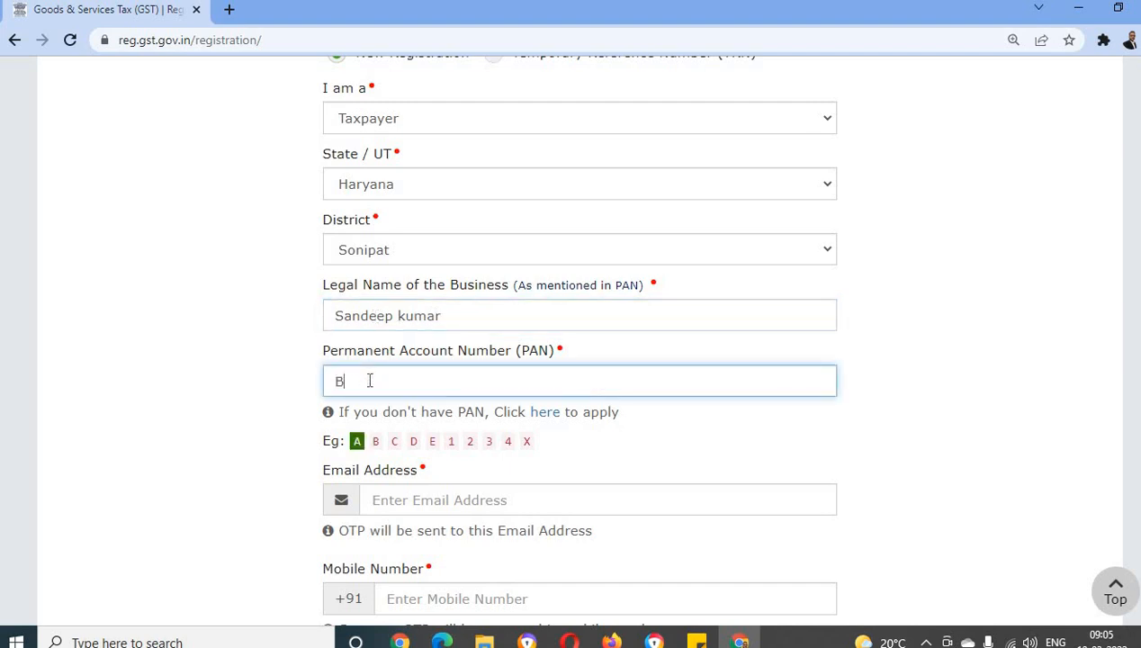
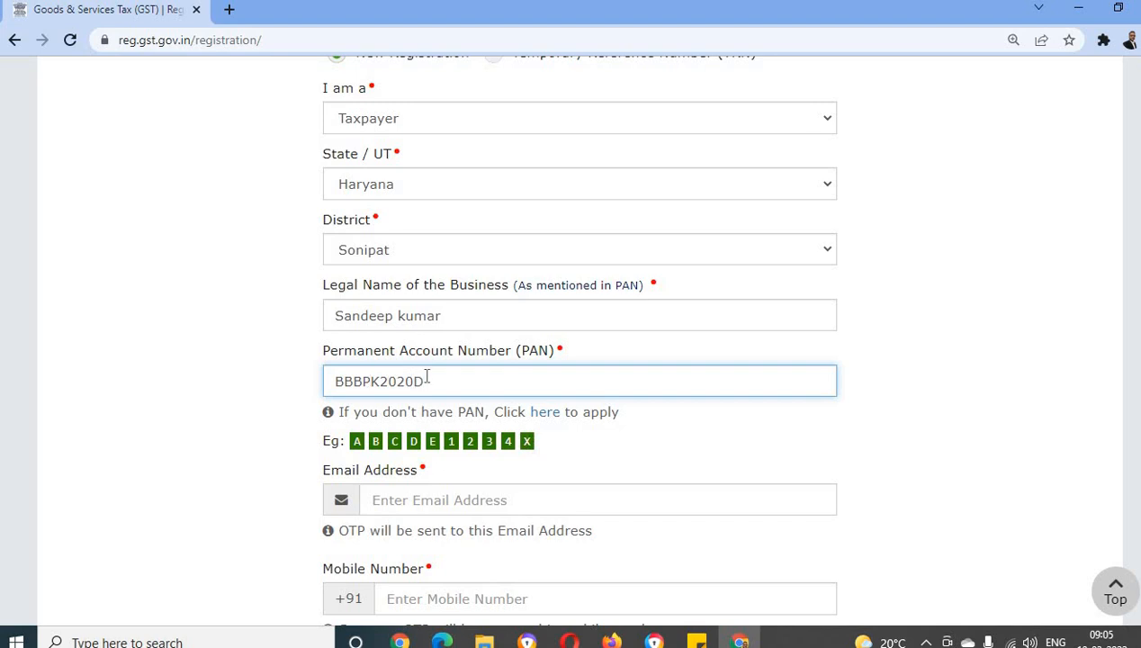
Enter the applicant's email address for receiving the email OTP
{"action": "scroll", "coordinate": [369, 381], "scroll_direction": "down", "scroll_amount": 1}
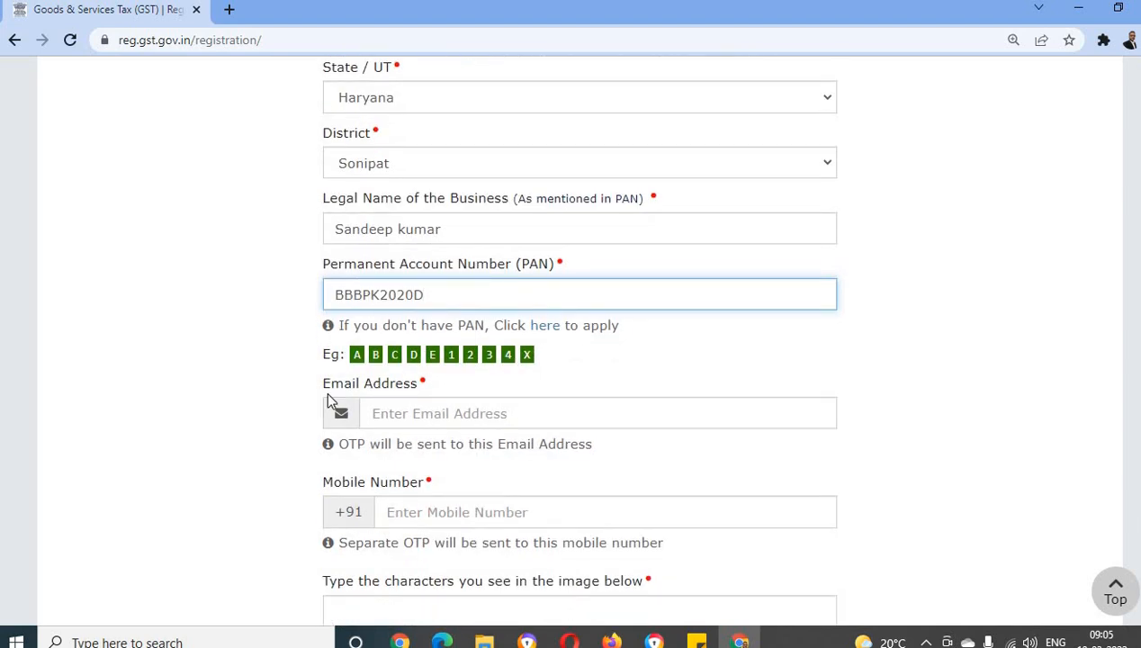
{"action": "left_click", "coordinate": [426, 413]}
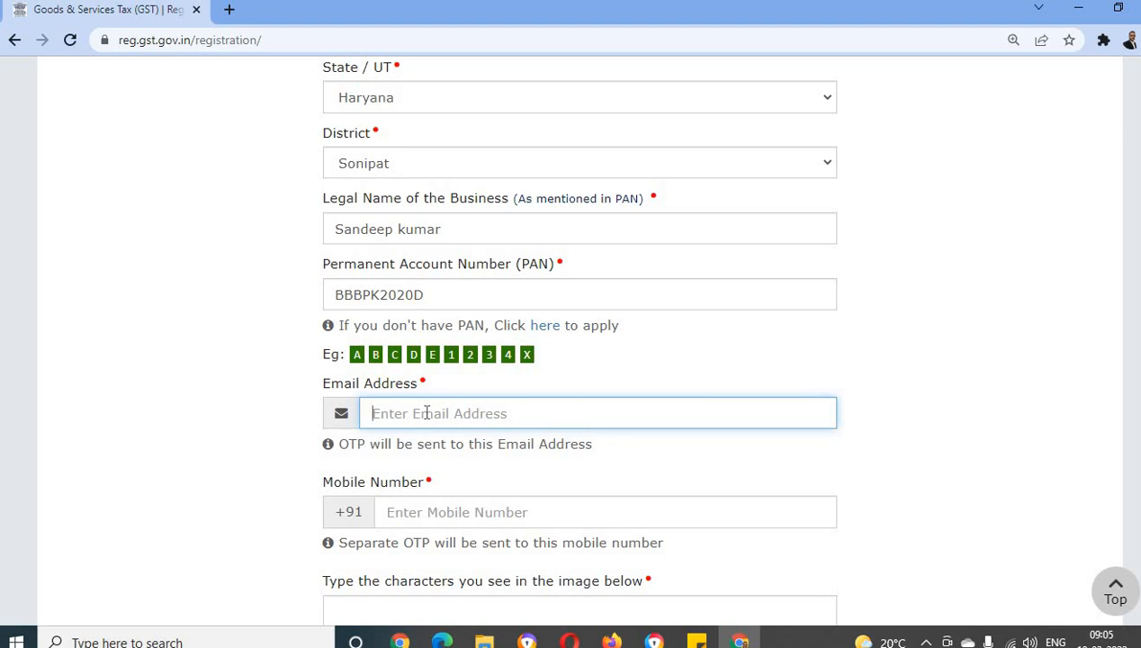
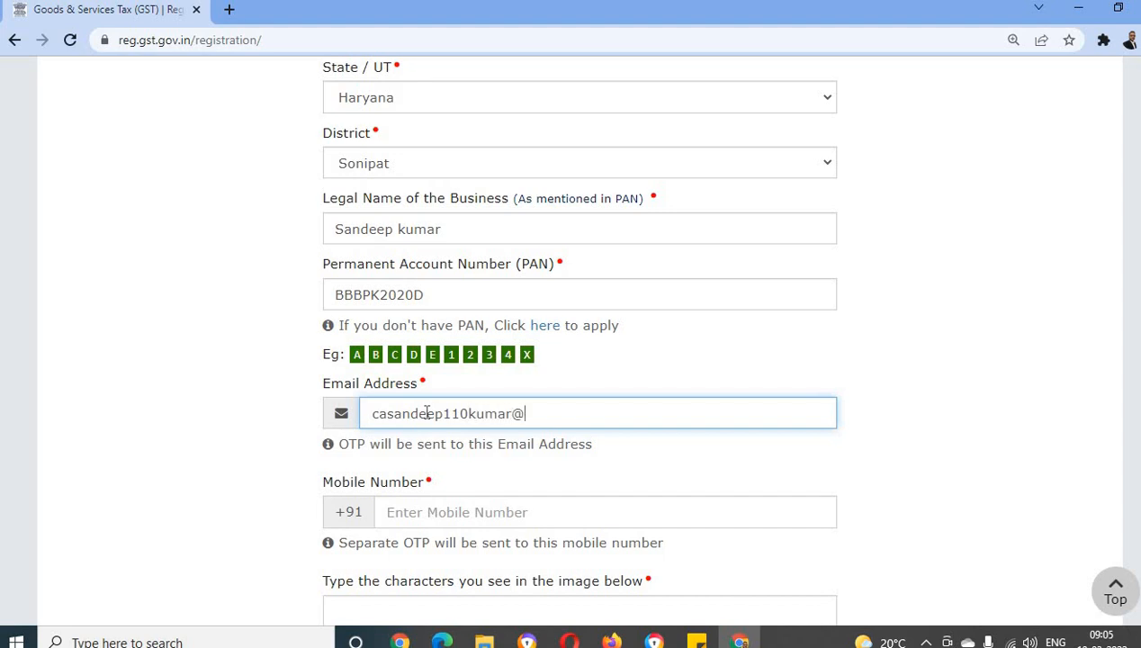
Enter the applicant's mobile number for receiving the separate mobile OTP
{"action": "scroll", "coordinate": [420, 414], "scroll_direction": "down", "scroll_amount": 1}
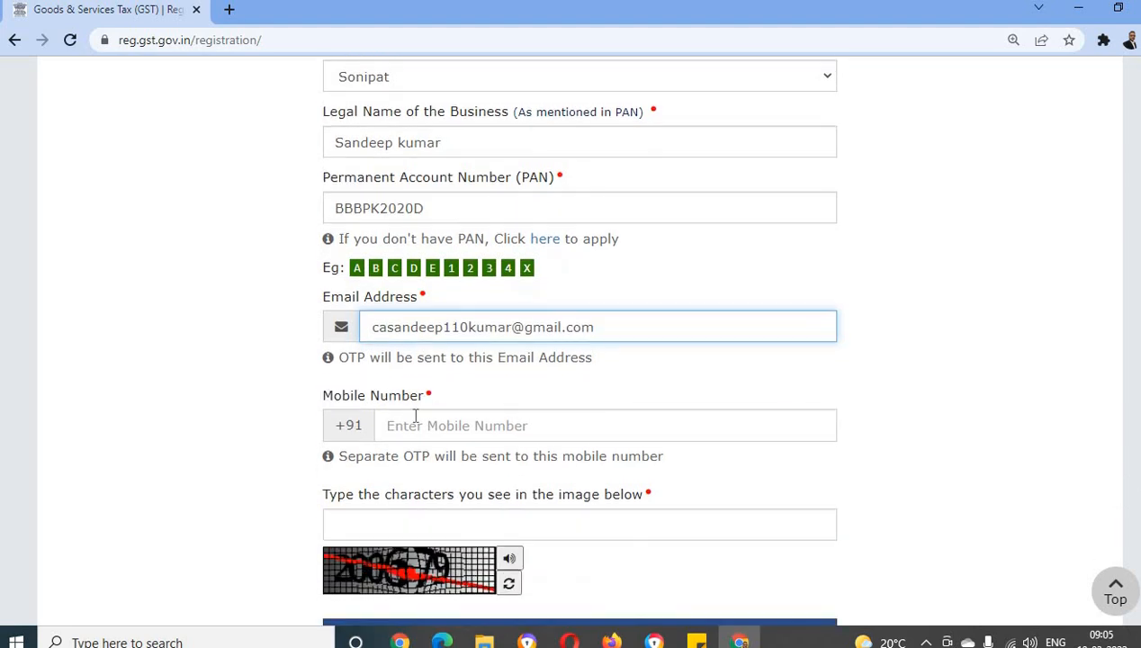
{"action": "left_click", "coordinate": [407, 426]}
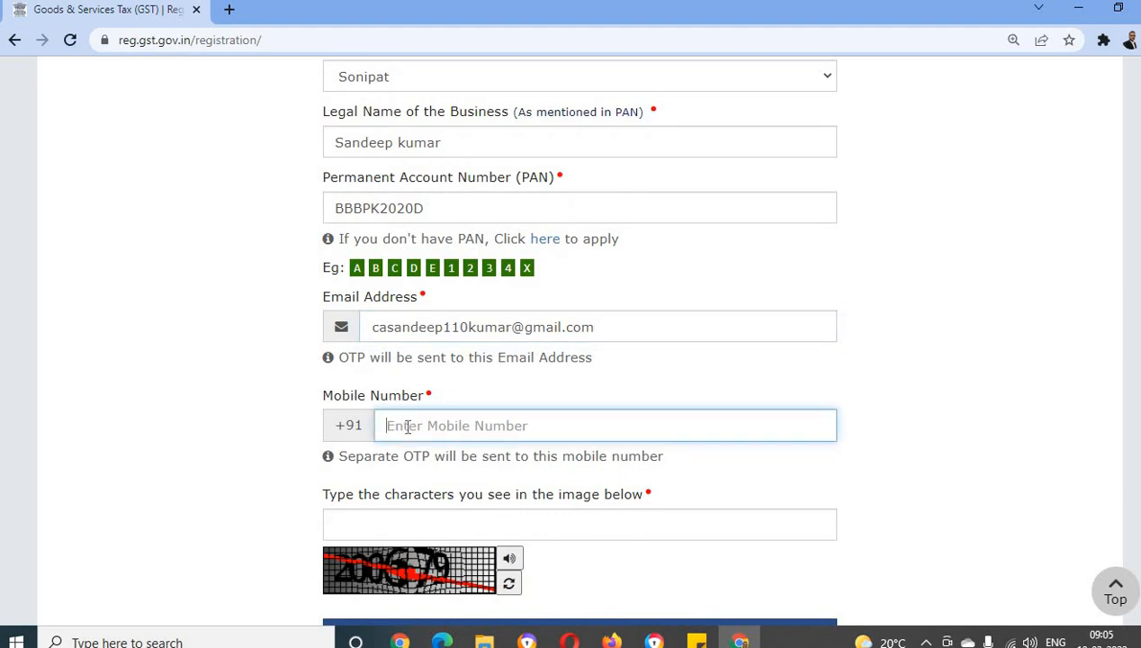
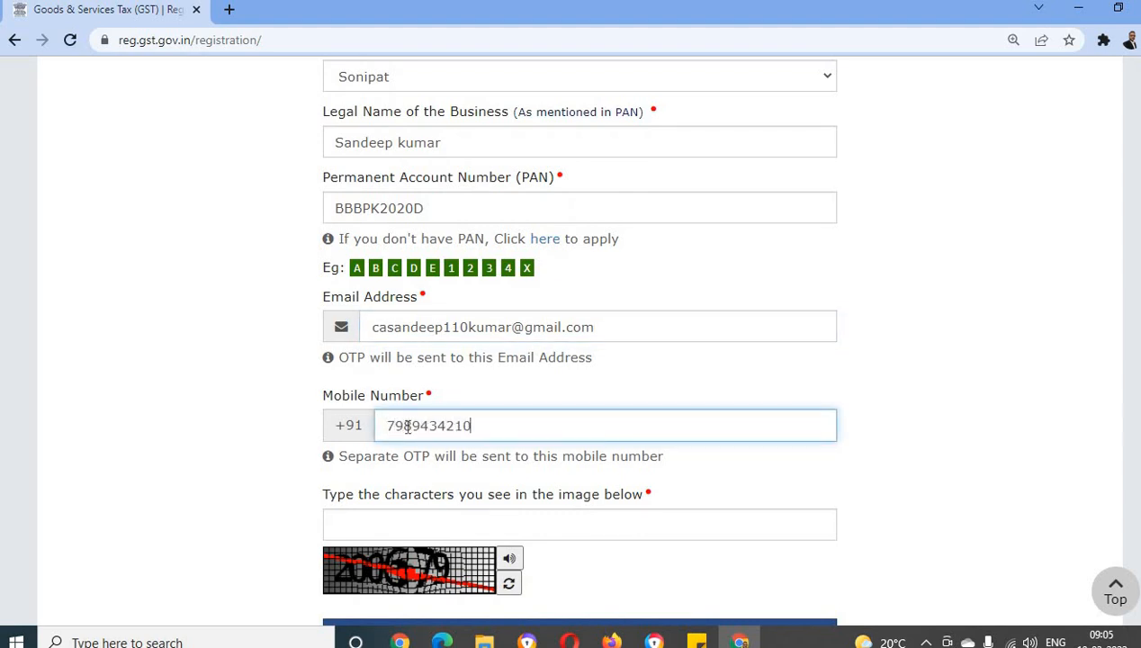
Enter the captcha characters shown in the image and submit the form to reach OTP verification
{"action": "scroll", "coordinate": [477, 344], "scroll_direction": "down", "scroll_amount": 1}
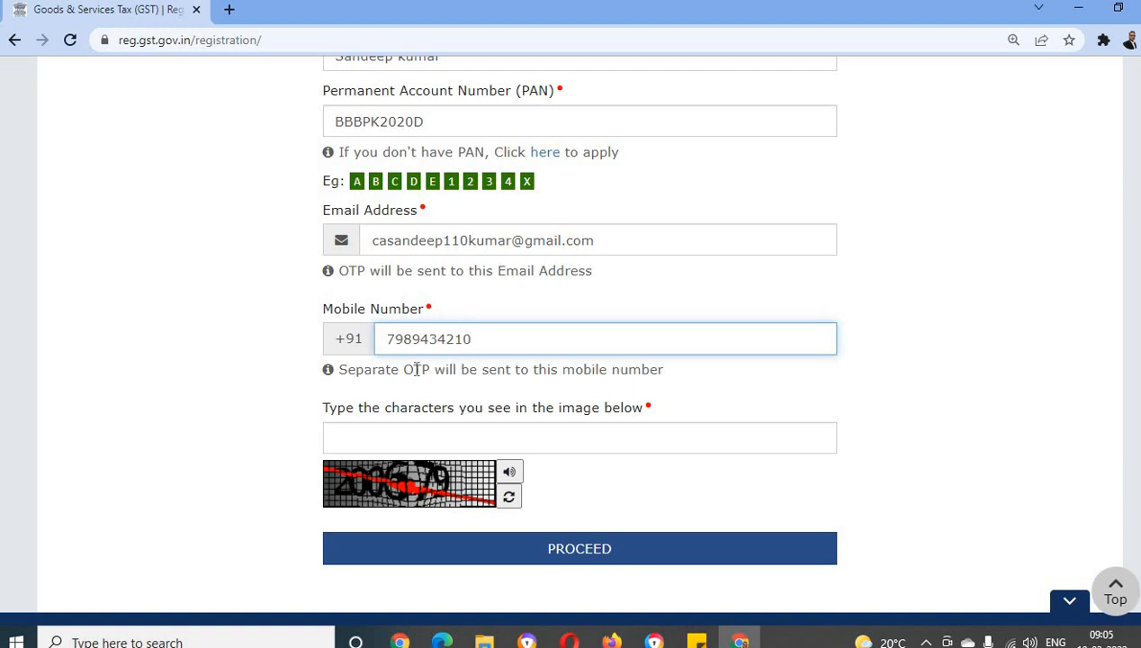
{"action": "left_click", "coordinate": [382, 434]}
{"action": "type", "text": "2006"}
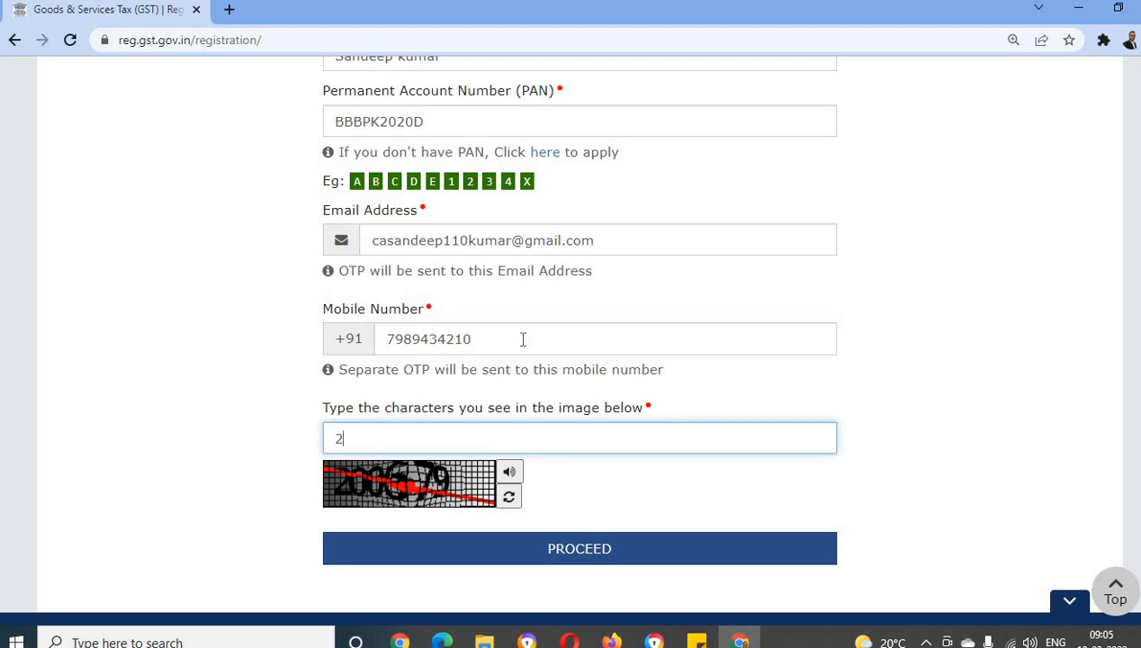
{"action": "type", "text": "79"}
{"action": "left_click", "coordinate": [566, 555]}
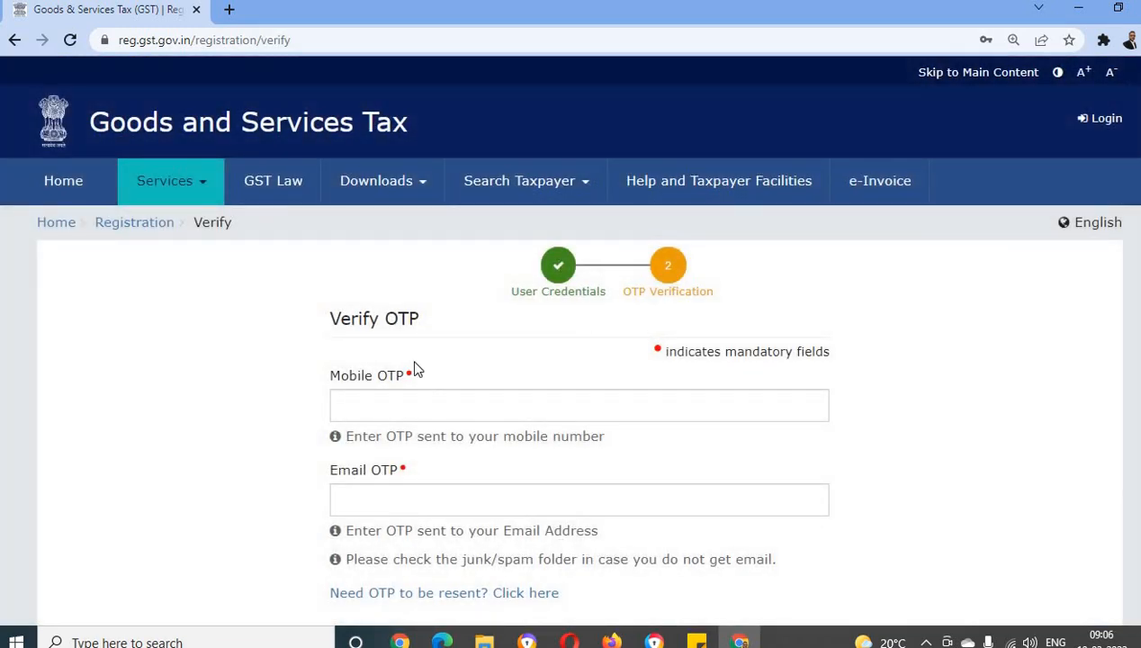
Verify the registration with the mobile OTP and email OTP, and decline updating the saved browser password
{"action": "scroll", "coordinate": [423, 340], "scroll_direction": "down", "scroll_amount": 1}
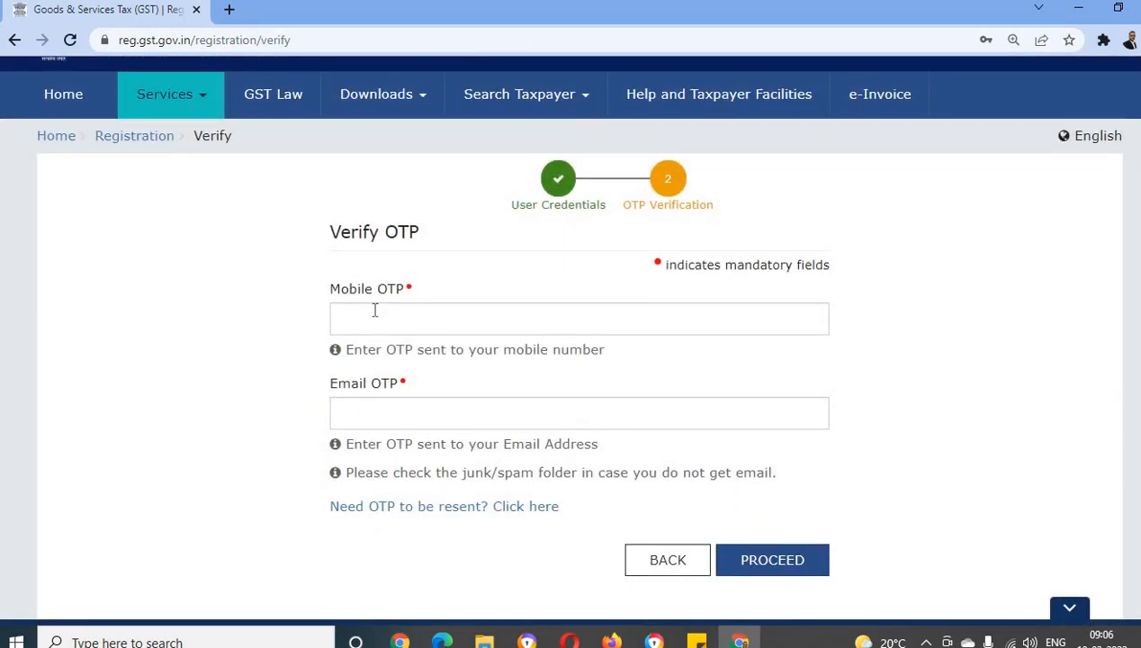
{"action": "left_click", "coordinate": [374, 310]}
{"action": "left_click", "coordinate": [711, 401]}
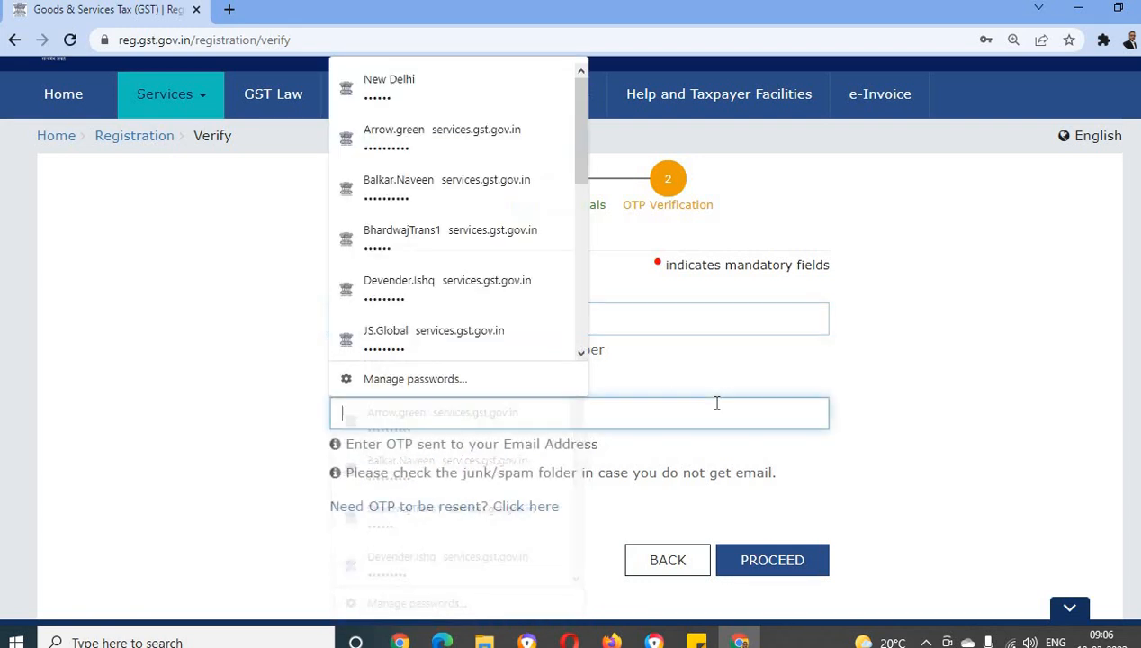
{"action": "left_click", "coordinate": [308, 431]}
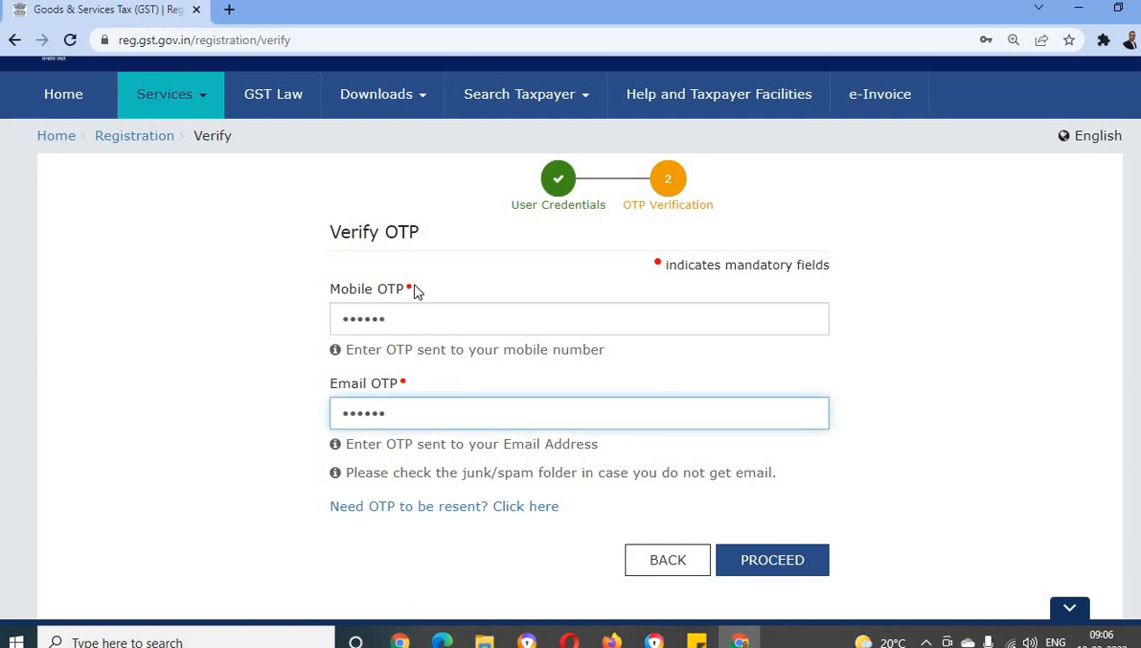
{"action": "left_click", "coordinate": [775, 559]}
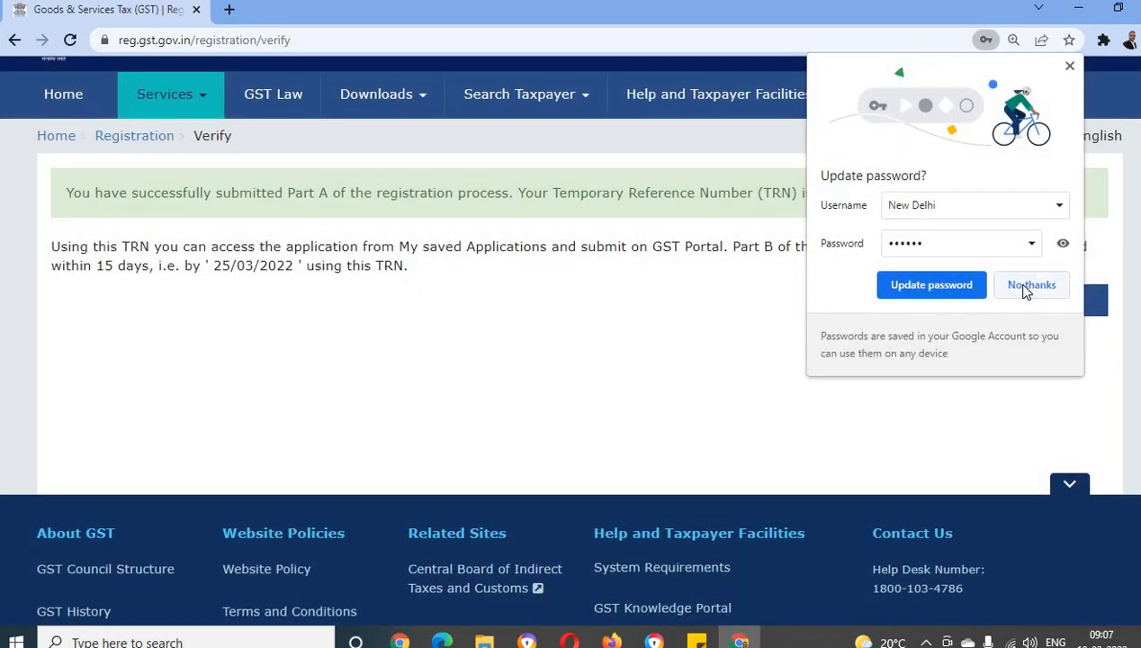
{"action": "left_click", "coordinate": [1031, 284]}
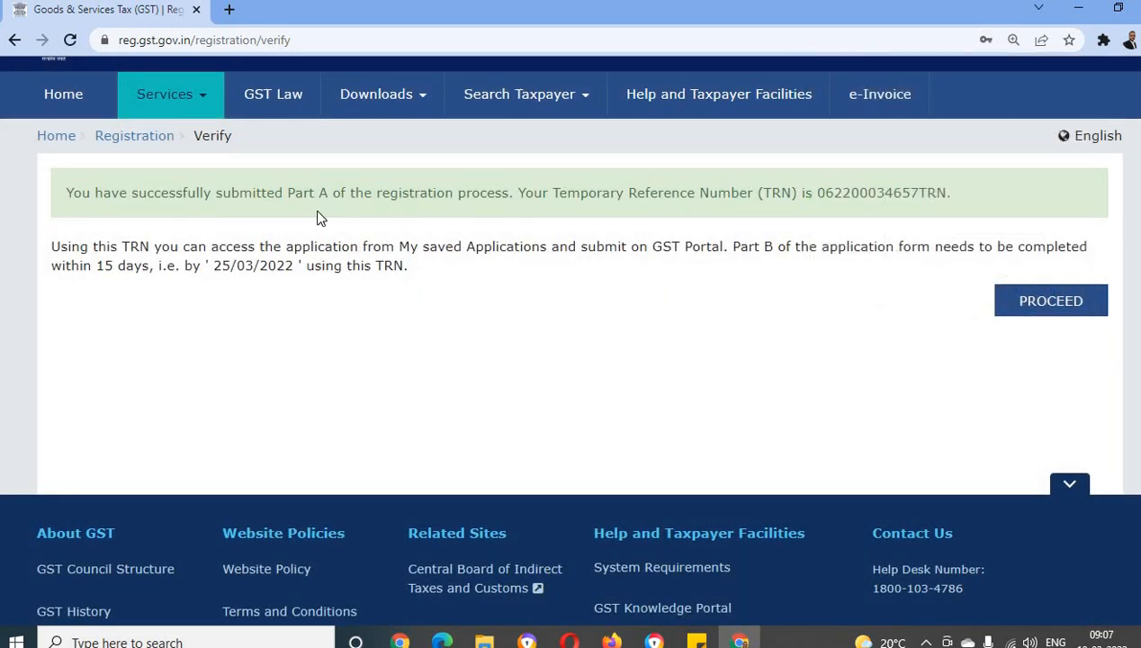
Copy the Temporary Reference Number into cell C3 of the GST Registration workbook in Excel and label it "TRN" in B3
{"action": "left_click_drag", "start_coordinate": [245, 197], "coordinate": [501, 196]}
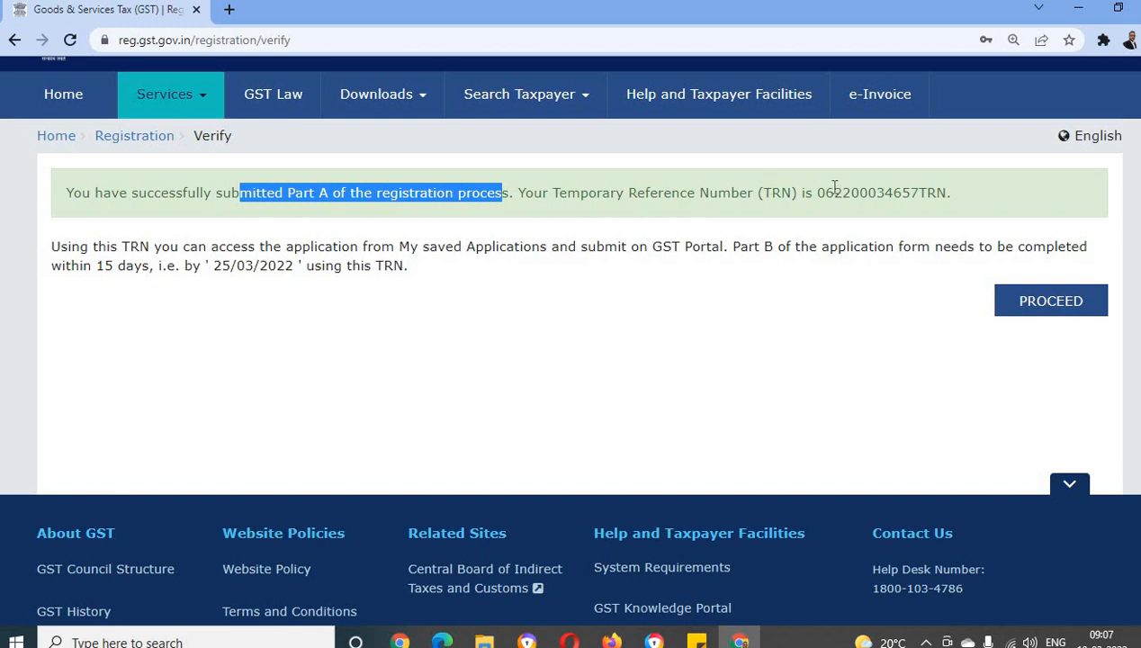
{"action": "left_click_drag", "start_coordinate": [817, 192], "coordinate": [946, 189]}
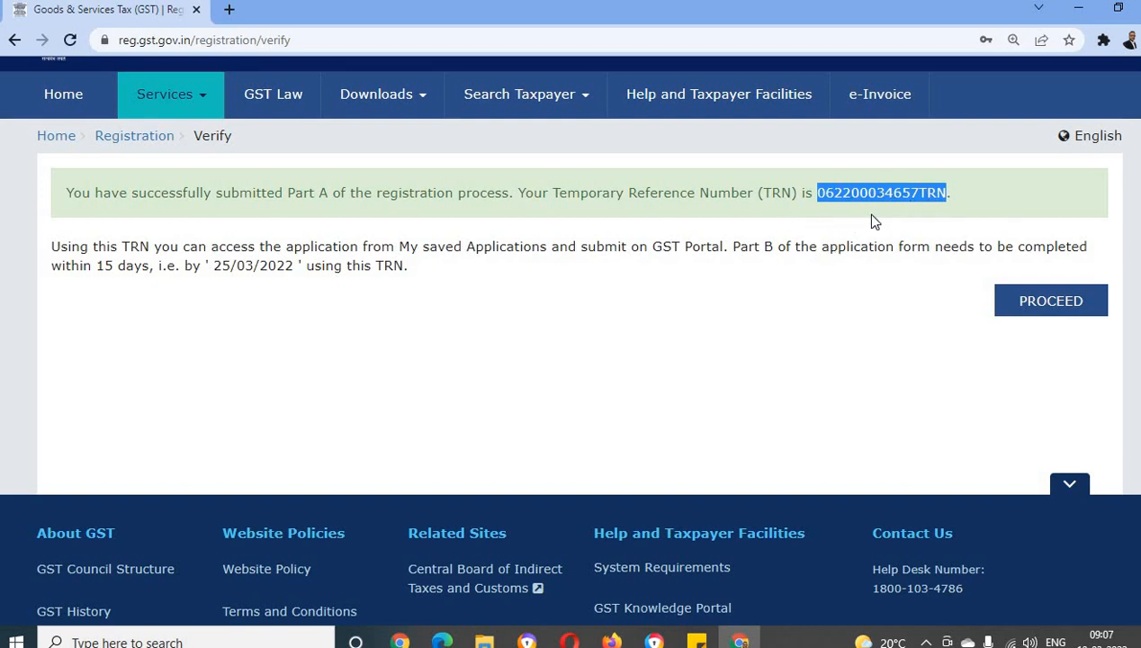
{"action": "right_click", "coordinate": [864, 192]}
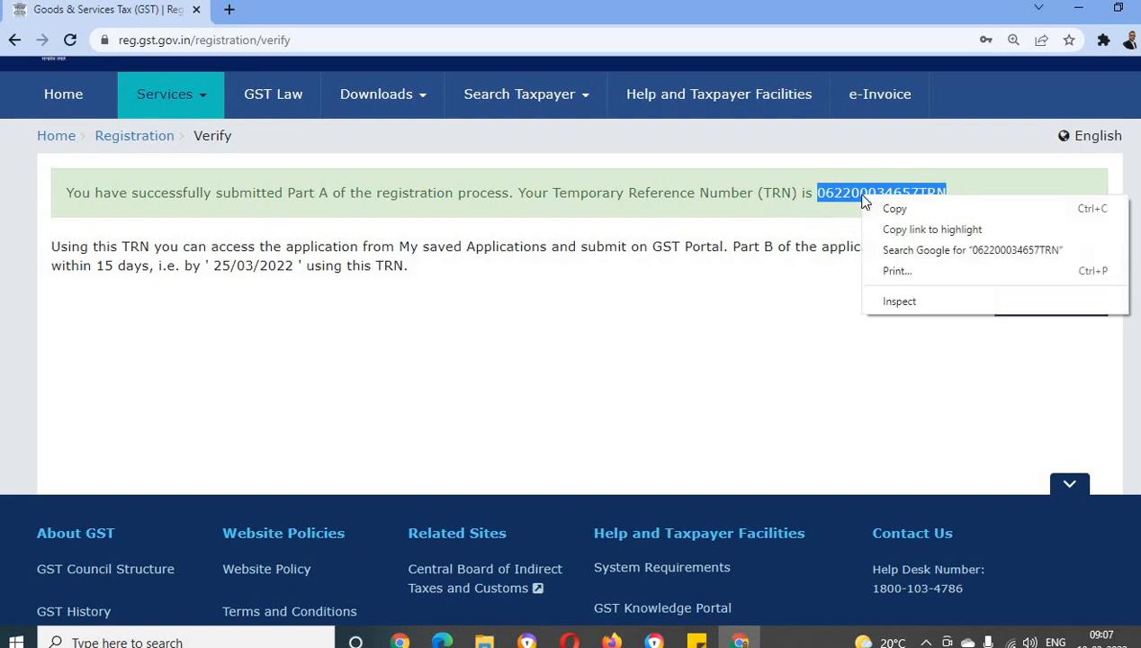
{"action": "left_click", "coordinate": [922, 209]}
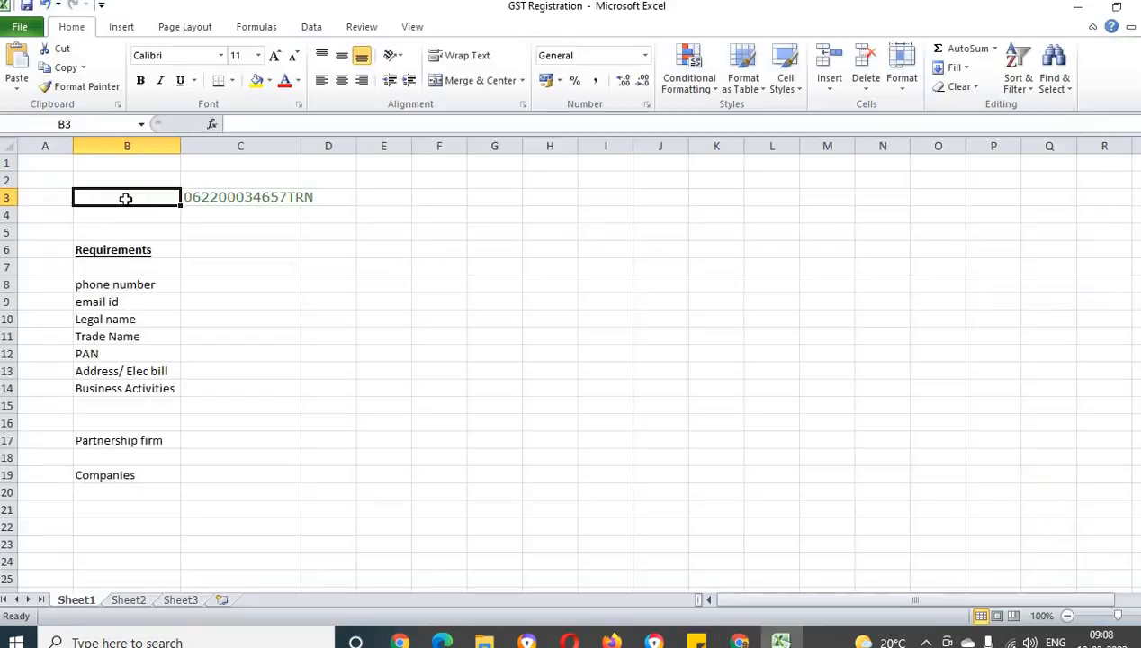
{"action": "type", "text": "TRN"}
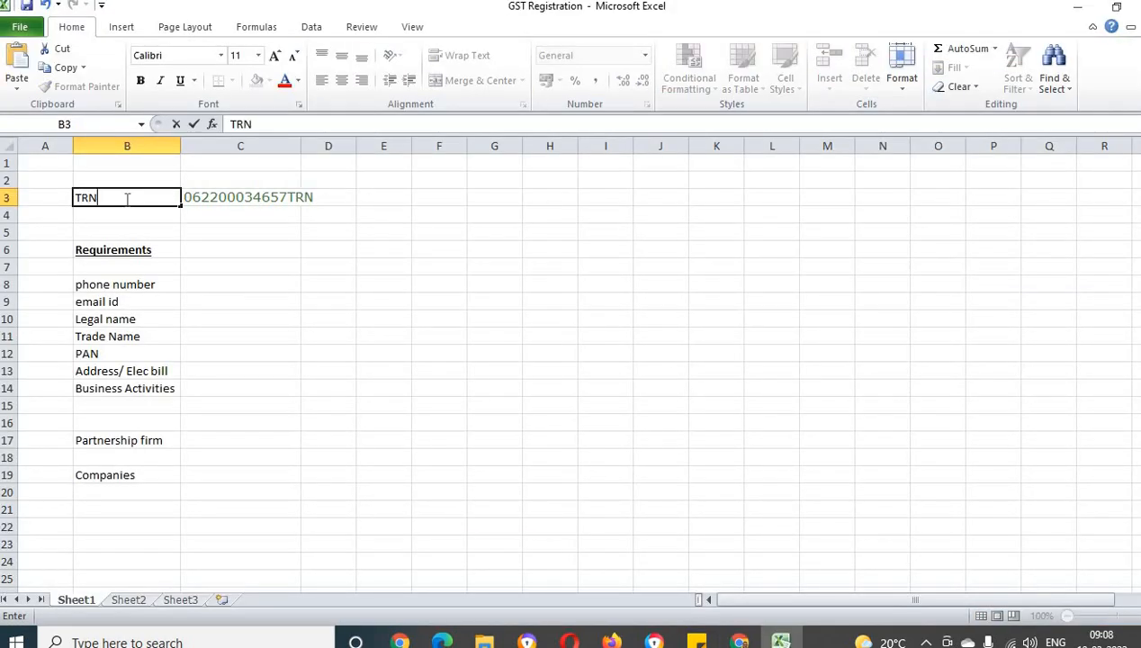
{"action": "key", "text": "Tab"}
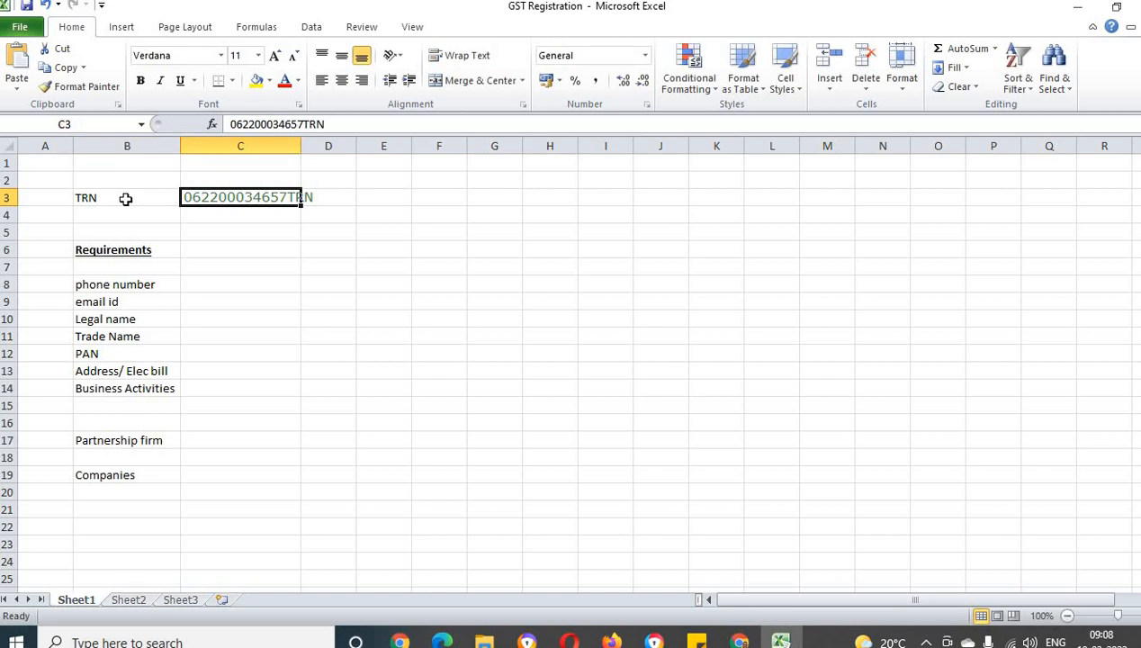
{"action": "left_click", "coordinate": [126, 199]}
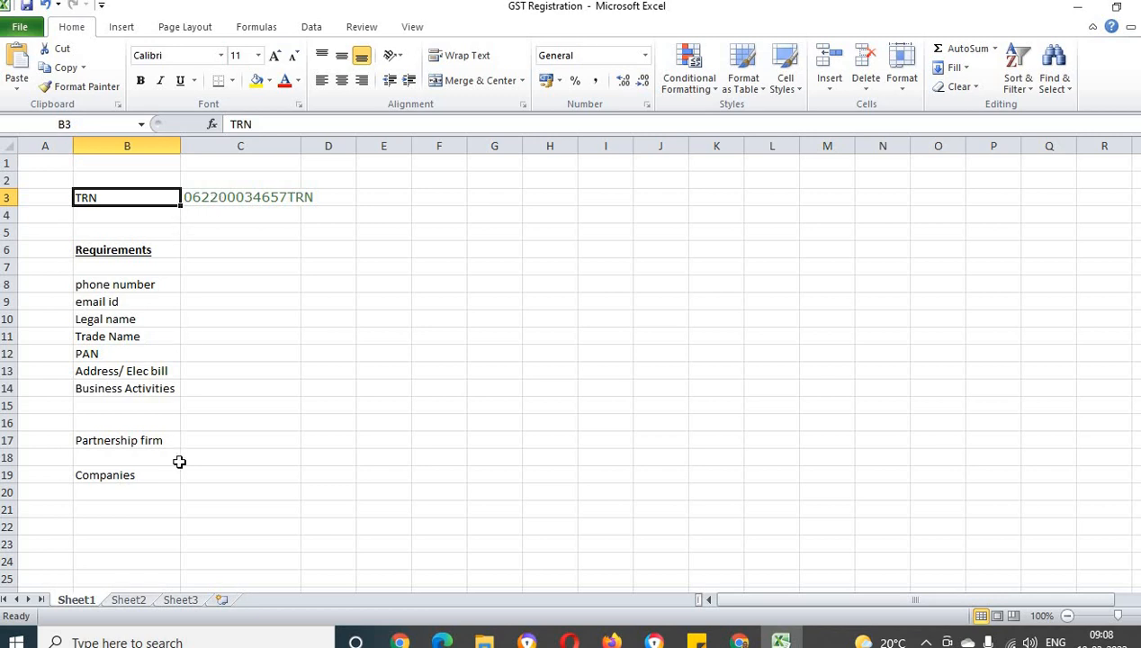
Return to the GST portal in Chrome, proceed to the TRN login form and fill in the copied Temporary Reference Number
{"action": "key", "text": "alt+Tab"}
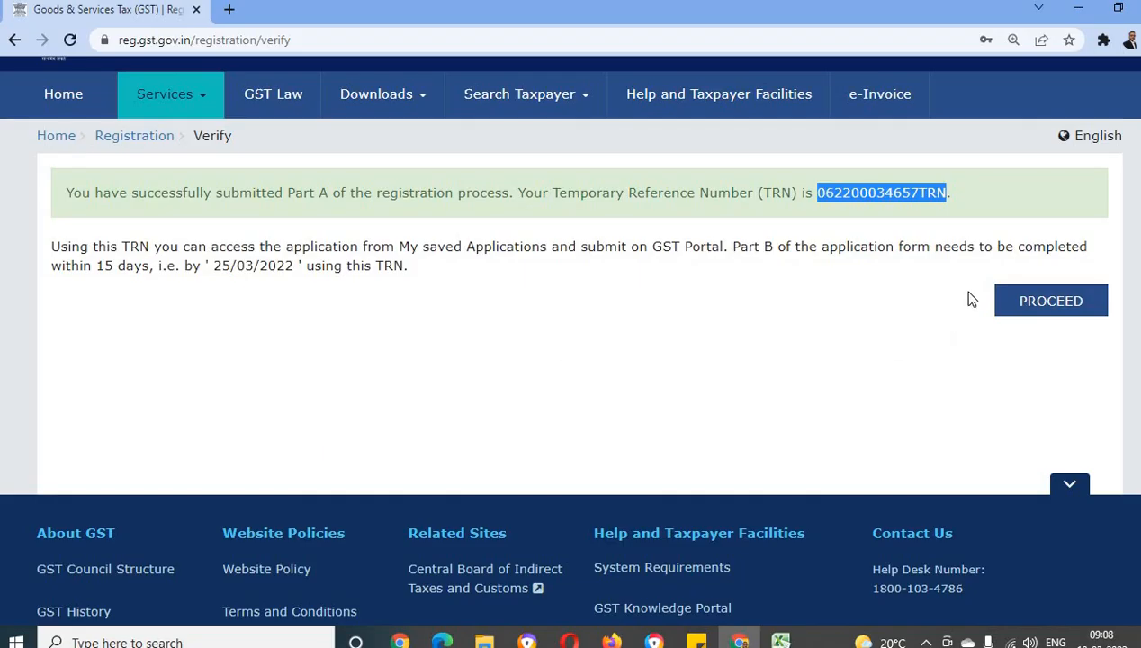
{"action": "left_click", "coordinate": [1053, 303]}
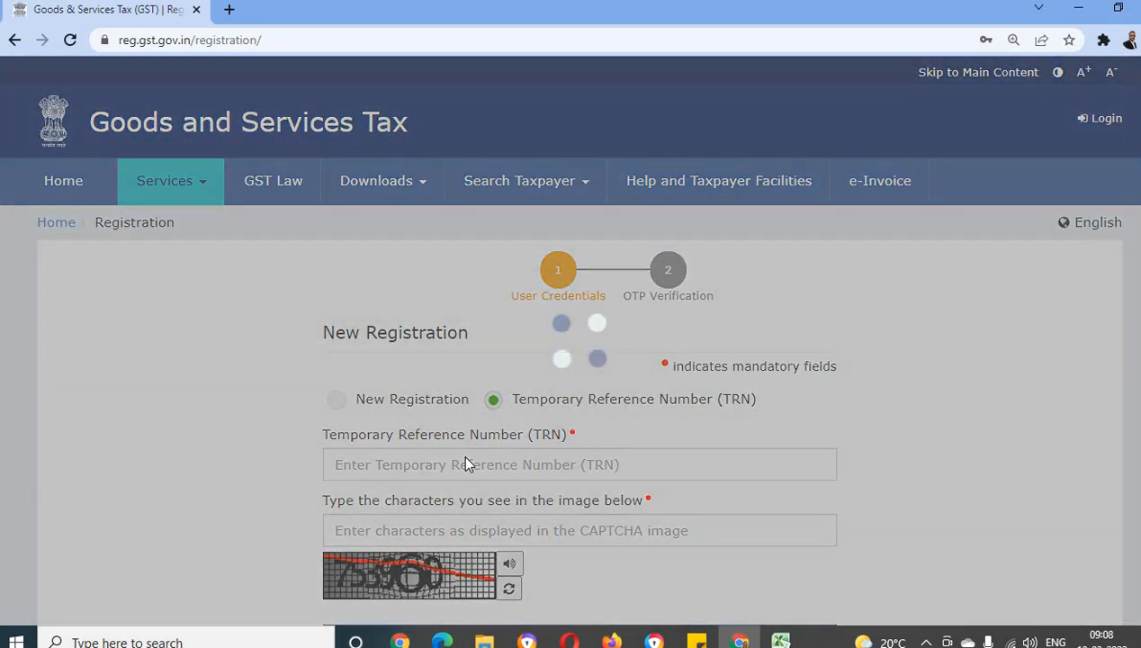
{"action": "scroll", "coordinate": [466, 457], "scroll_direction": "down", "scroll_amount": 1}
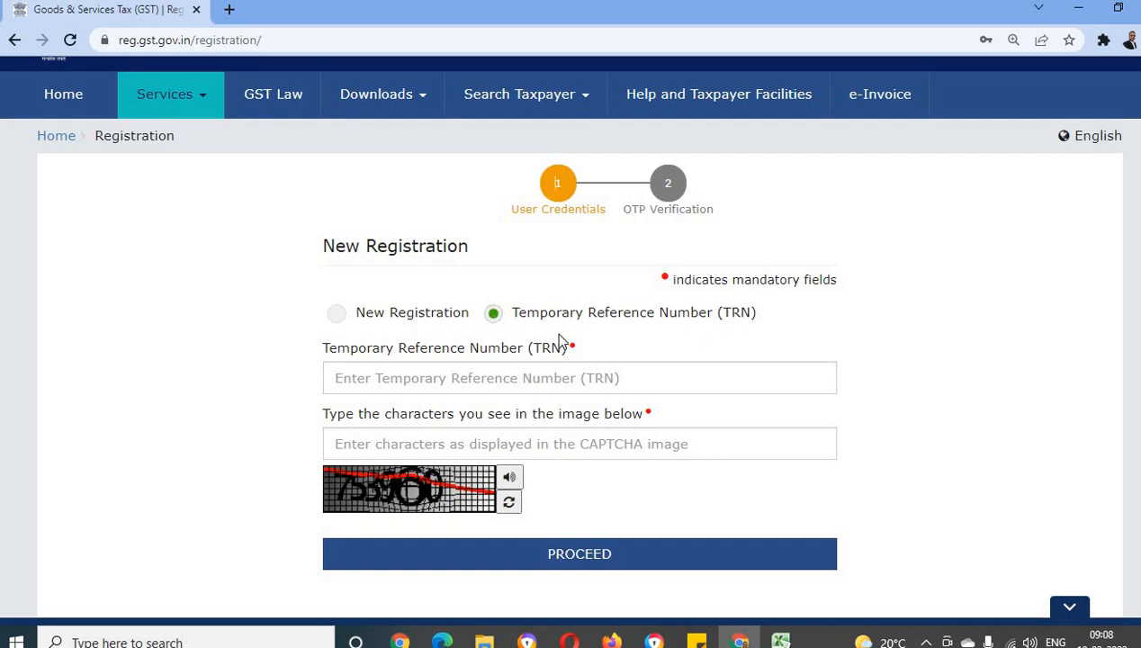
{"action": "left_click", "coordinate": [394, 378]}
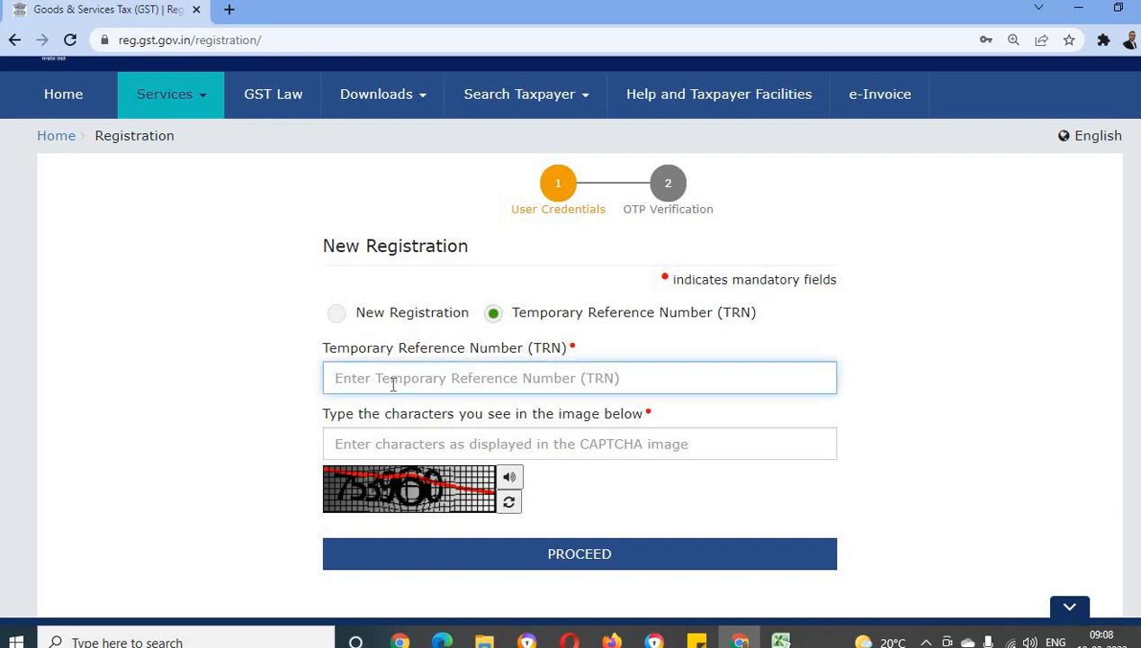
{"action": "key", "text": "ctrl+v"}
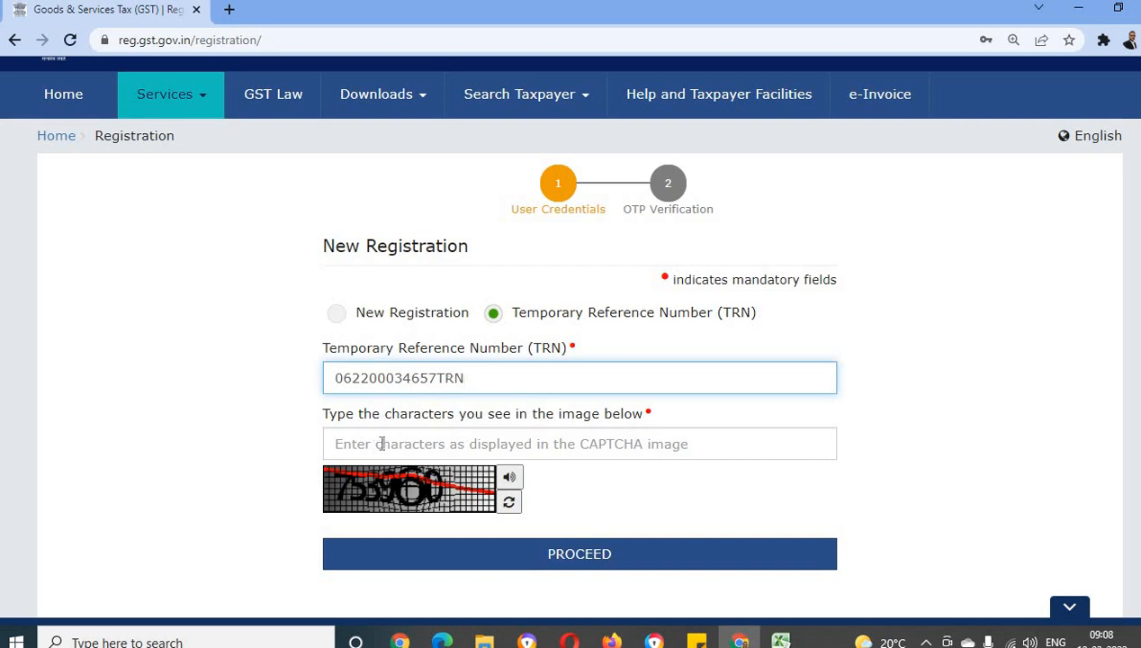
Enter the captcha characters shown in the image and submit the TRN form
{"action": "scroll", "coordinate": [375, 441], "scroll_direction": "down", "scroll_amount": 1}
{"action": "left_click", "coordinate": [374, 357]}
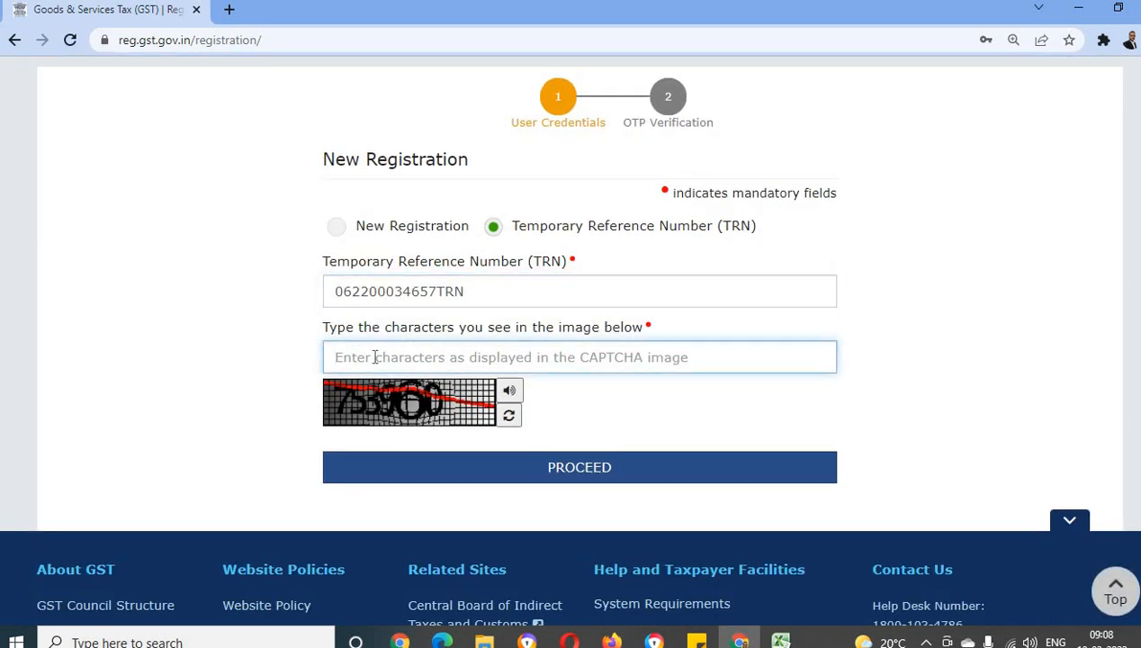
{"action": "type", "text": "75"}
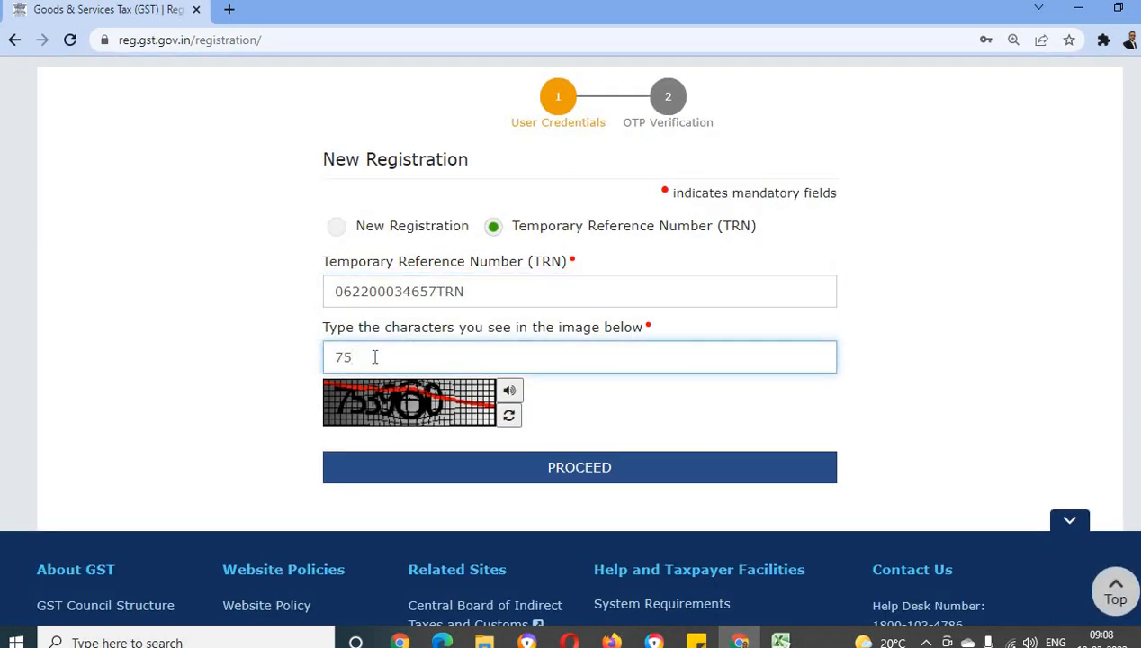
{"action": "type", "text": "3960"}
{"action": "left_click", "coordinate": [604, 470]}
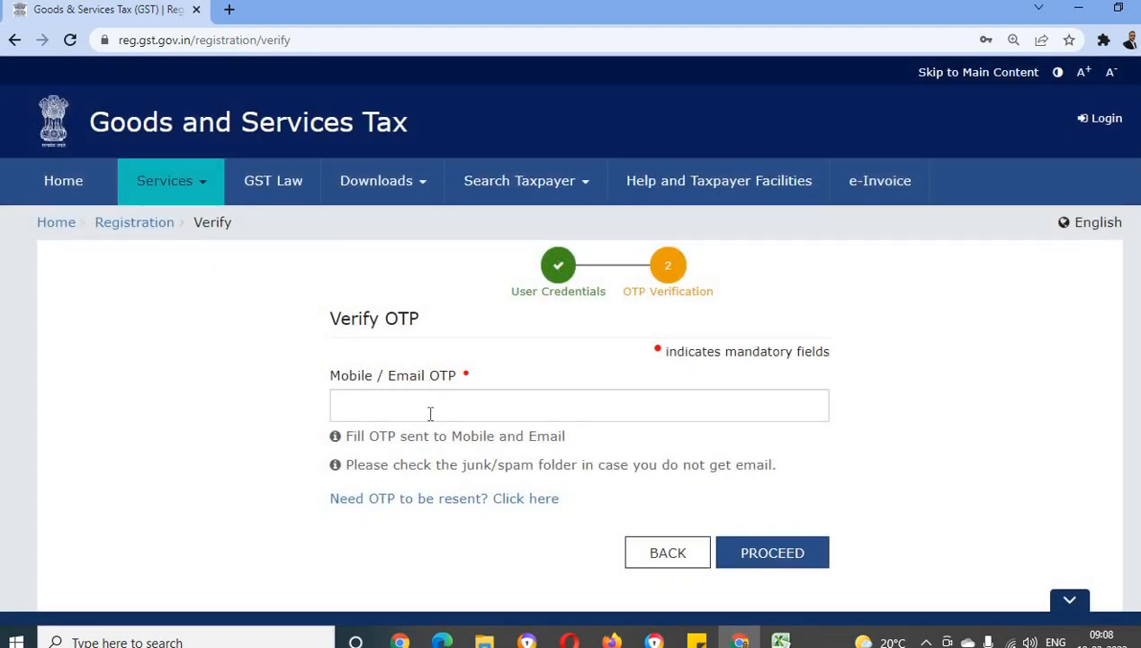
Verify the TRN login with the mobile/email OTP and dismiss the browser's offer to update the saved password
{"action": "left_click", "coordinate": [373, 405]}
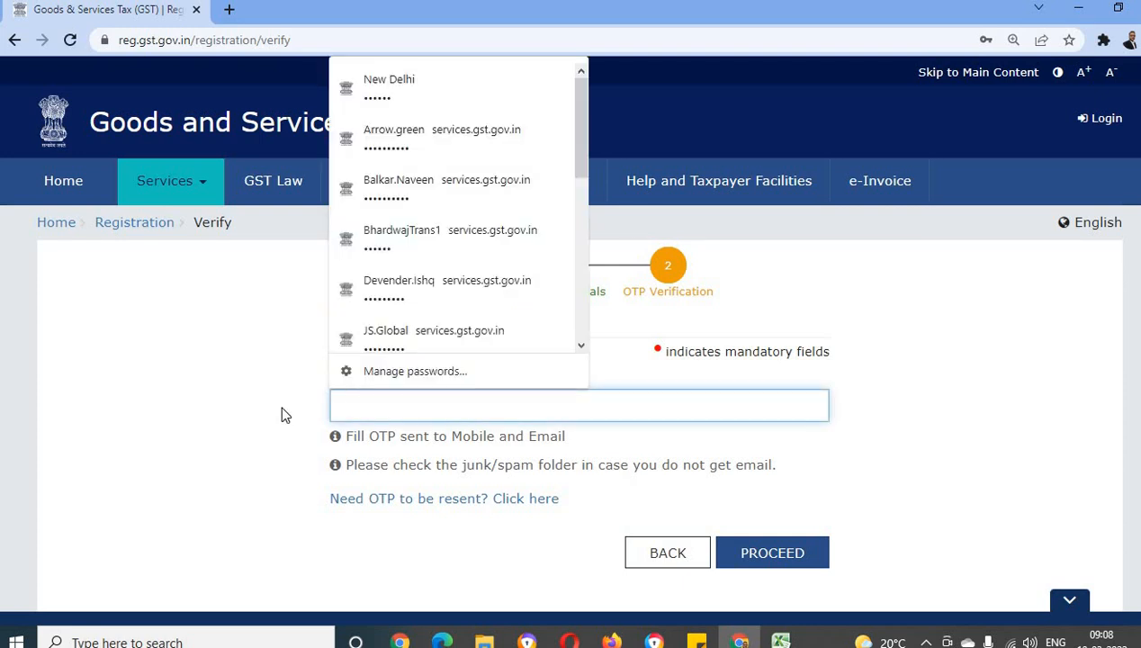
{"action": "key", "text": "ctrl+v"}
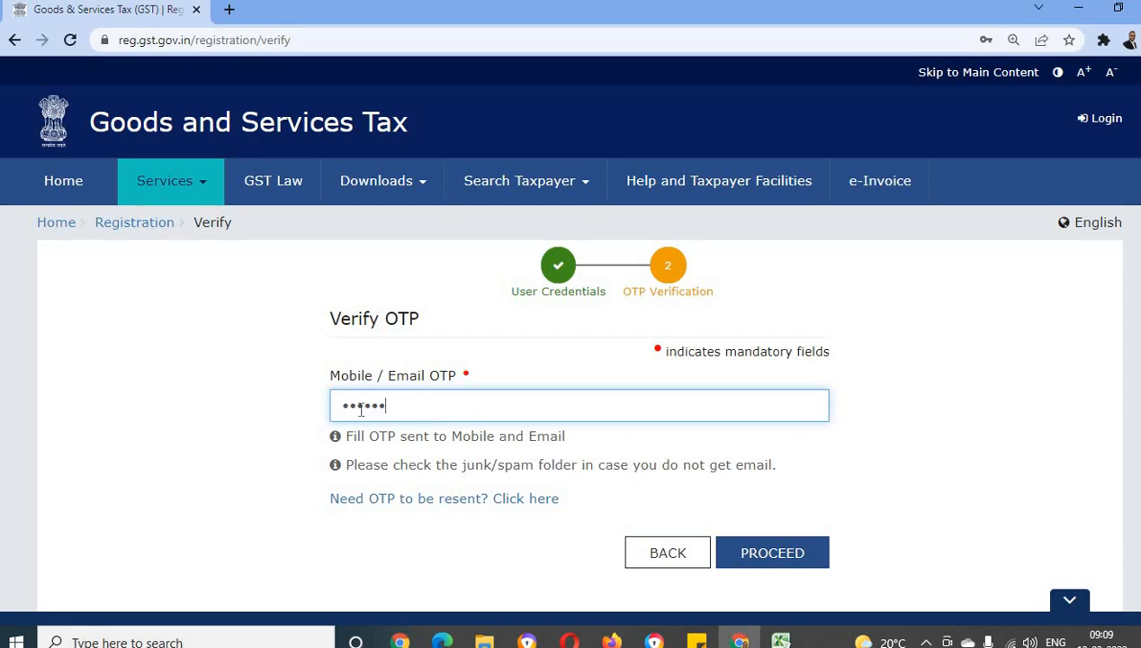
{"action": "left_click", "coordinate": [771, 559]}
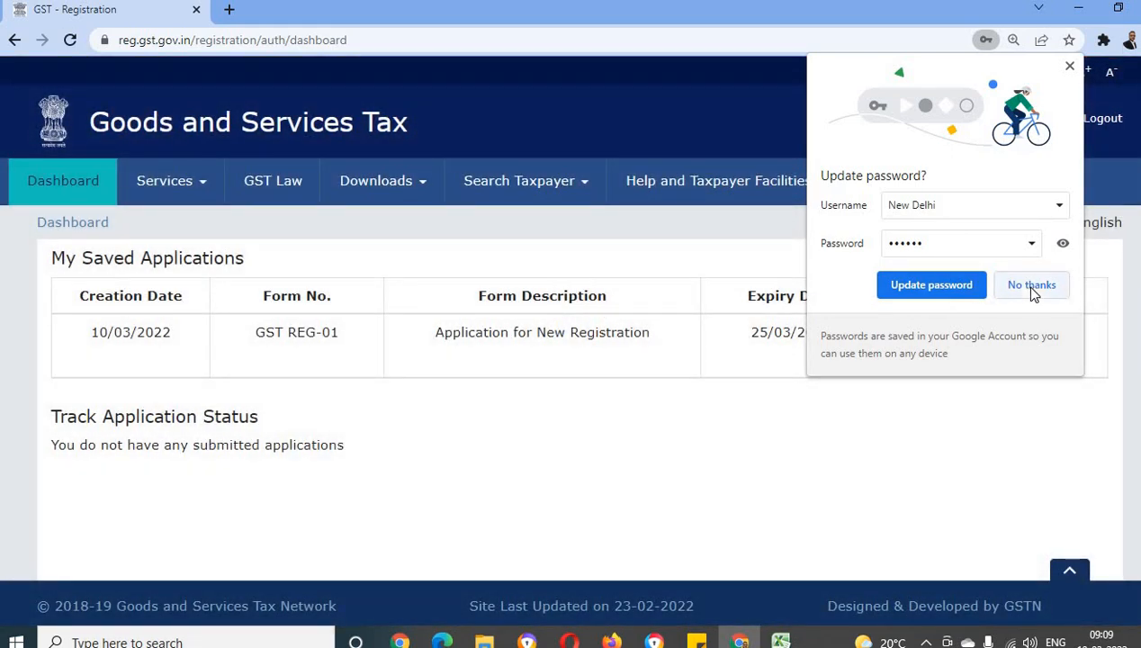
{"action": "left_click", "coordinate": [983, 293]}
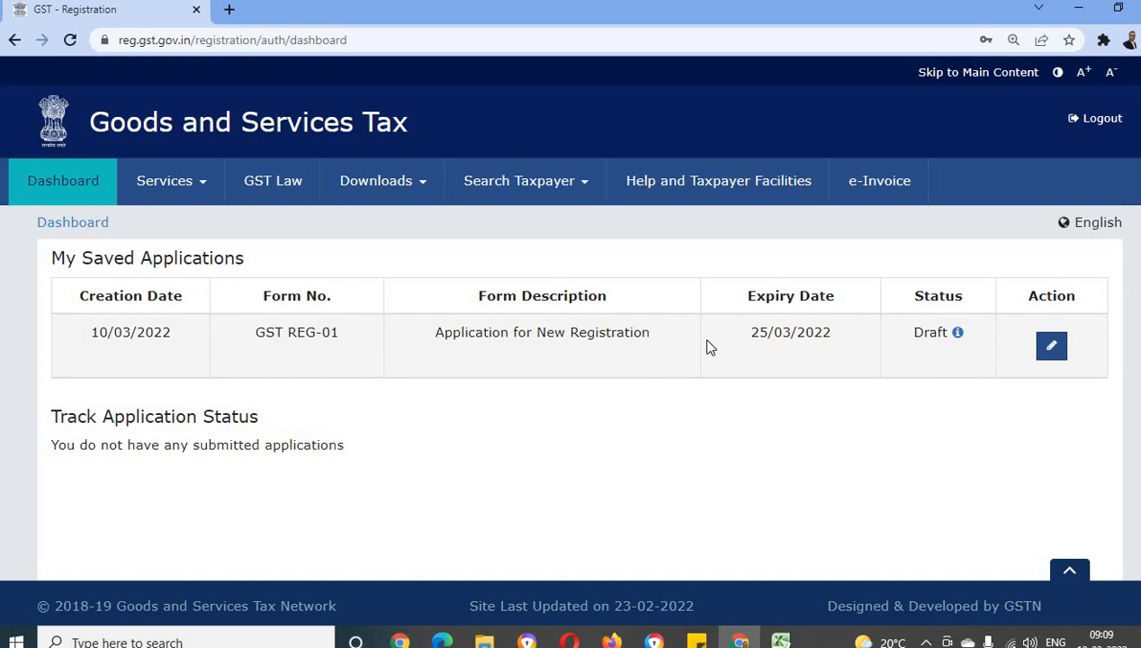
Open the draft GST REG-01 Application for New Registration from the saved applications for editing
{"action": "left_click", "coordinate": [1052, 347]}
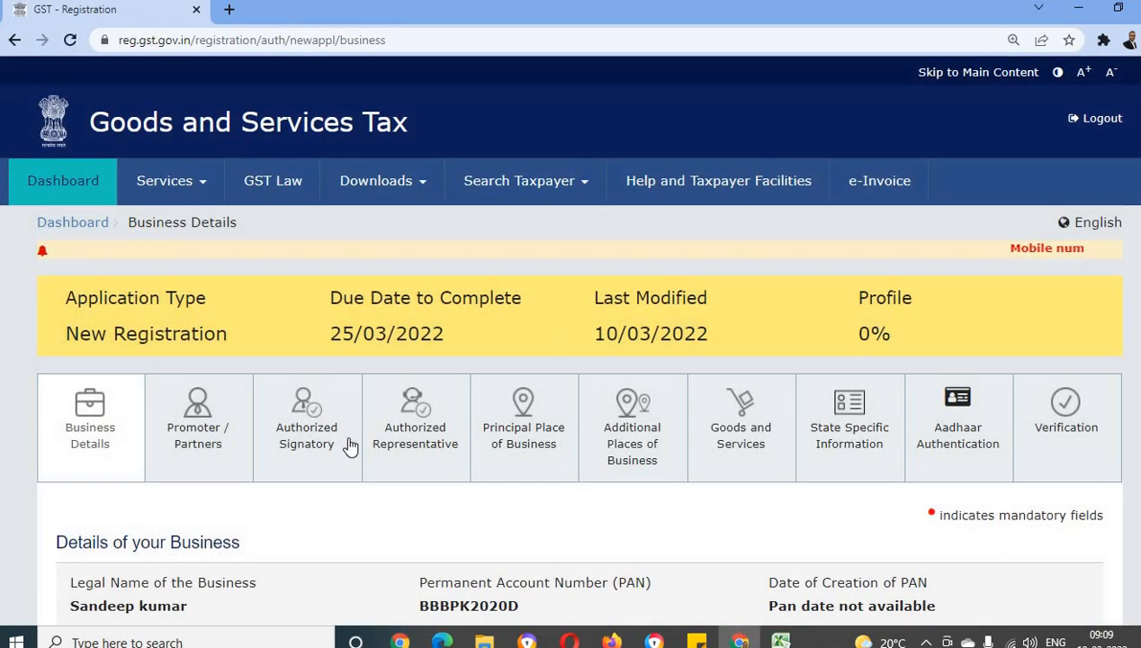
{"action": "scroll", "coordinate": [350, 441], "scroll_direction": "down", "scroll_amount": 4}
{"action": "scroll", "coordinate": [351, 446], "scroll_direction": "up", "scroll_amount": 3}
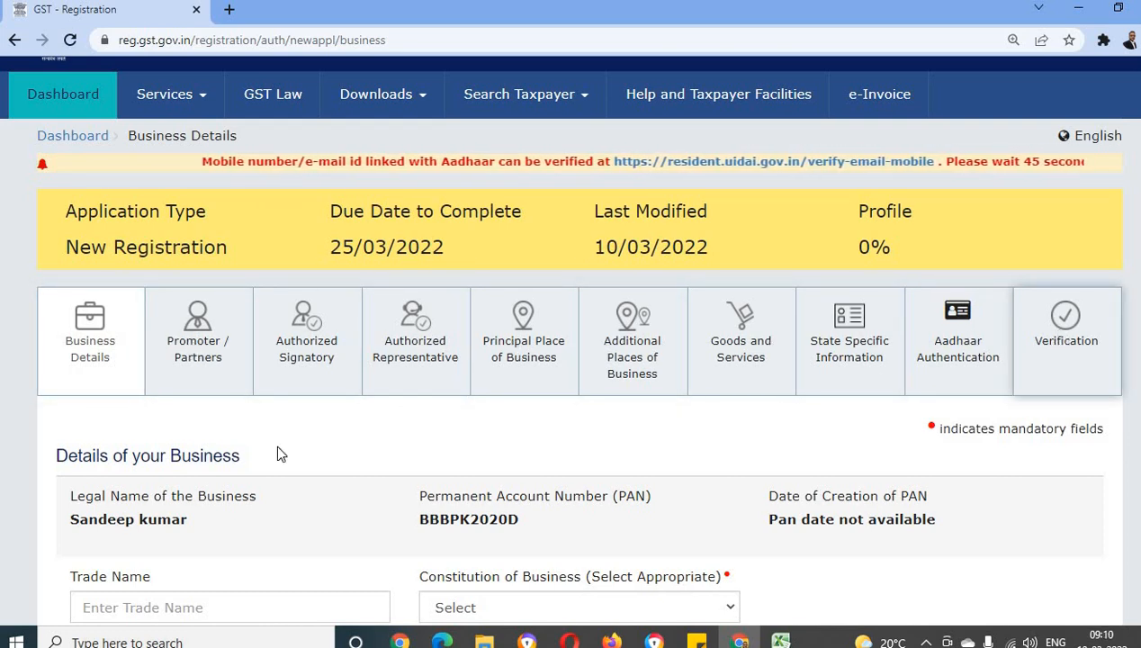
Enter "Sandeep Rice Mills" as the trade name in the business details
{"action": "scroll", "coordinate": [270, 448], "scroll_direction": "down", "scroll_amount": 1}
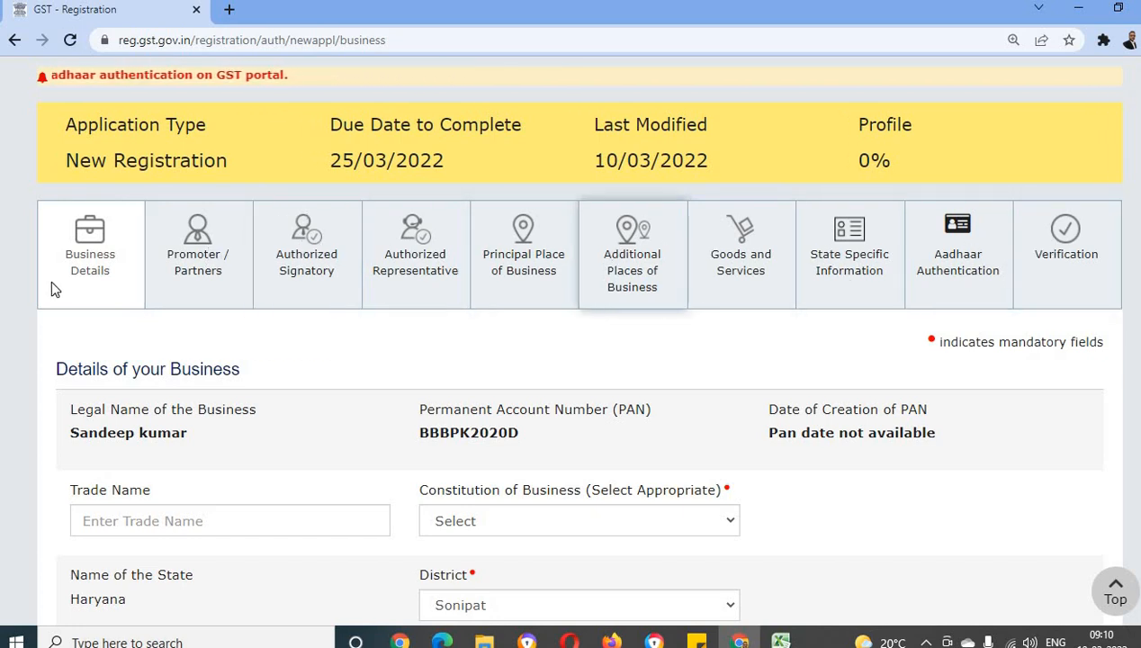
{"action": "scroll", "coordinate": [165, 369], "scroll_direction": "down", "scroll_amount": 2}
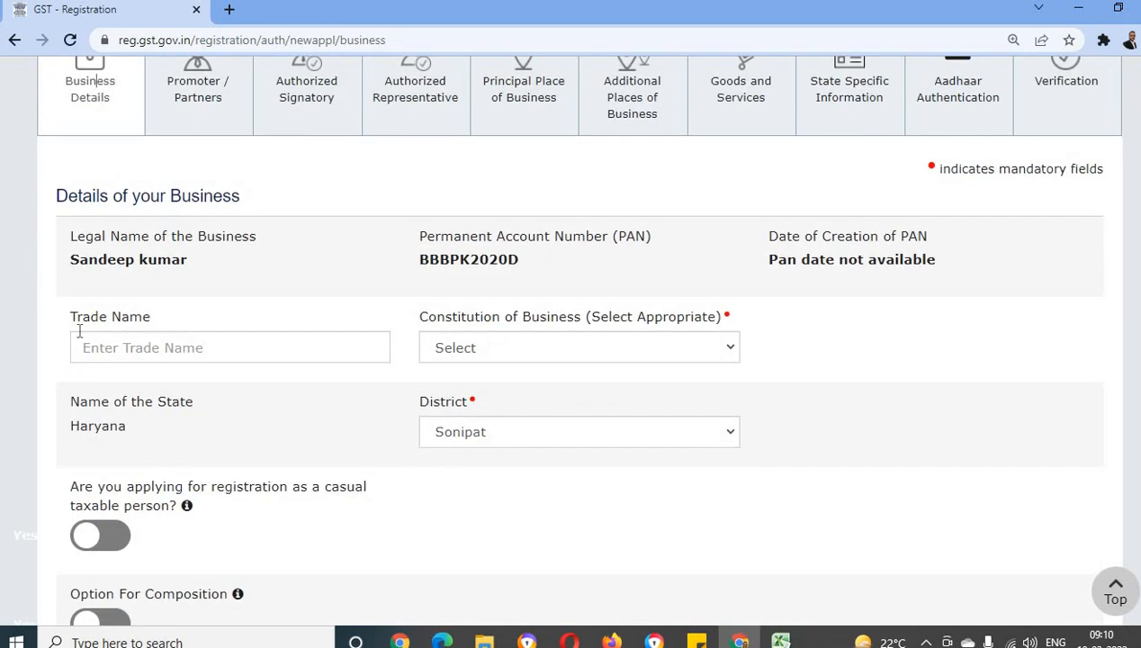
{"action": "left_click", "coordinate": [98, 351]}
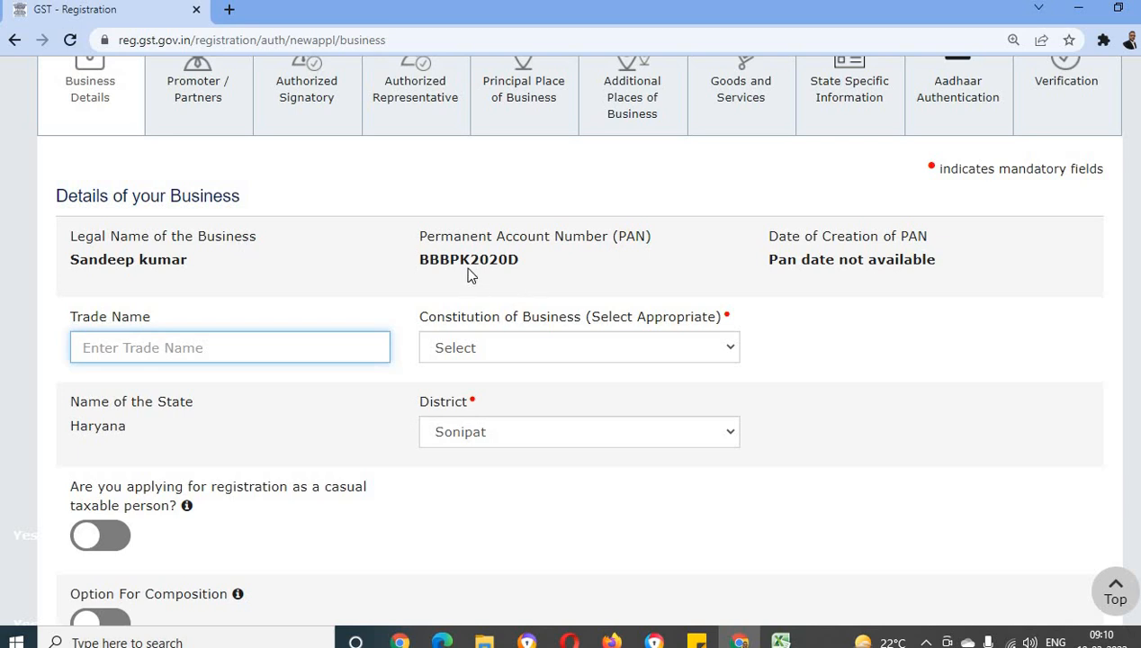
{"action": "left_click_drag", "start_coordinate": [70, 260], "coordinate": [190, 258]}
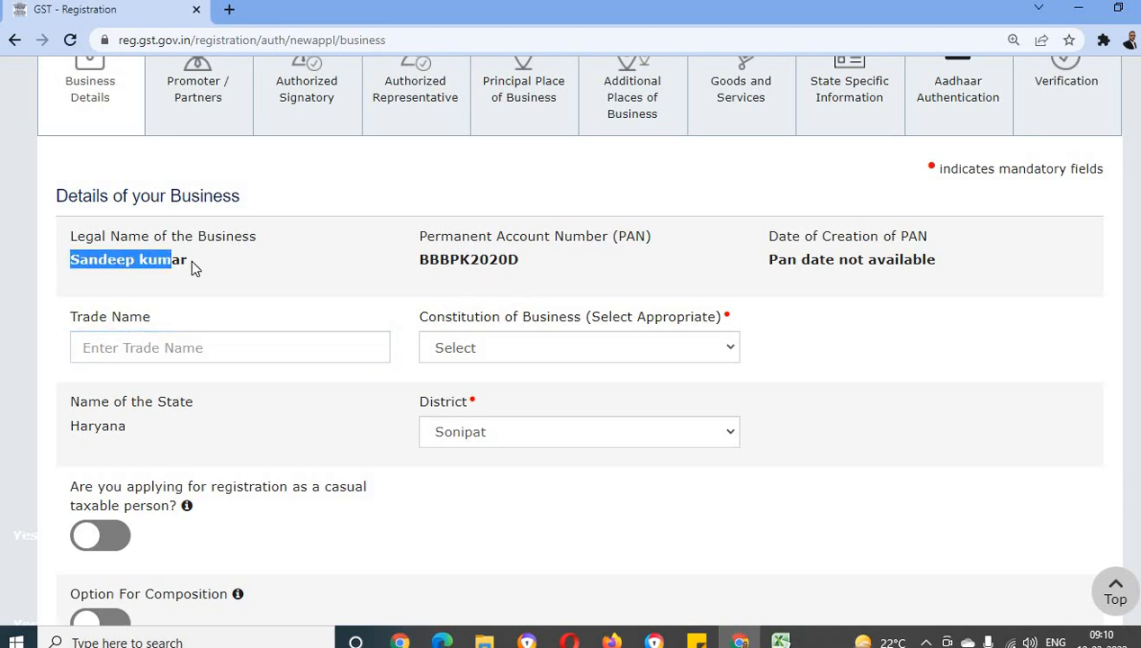
{"action": "left_click", "coordinate": [107, 348]}
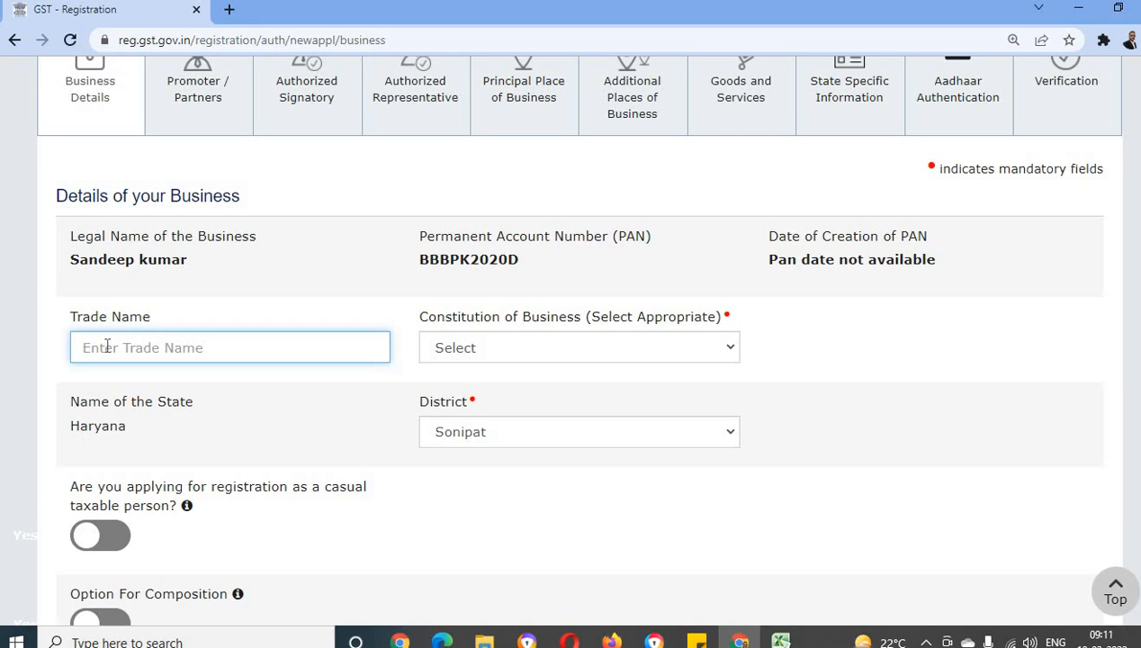
{"action": "type", "text": "Sande"}
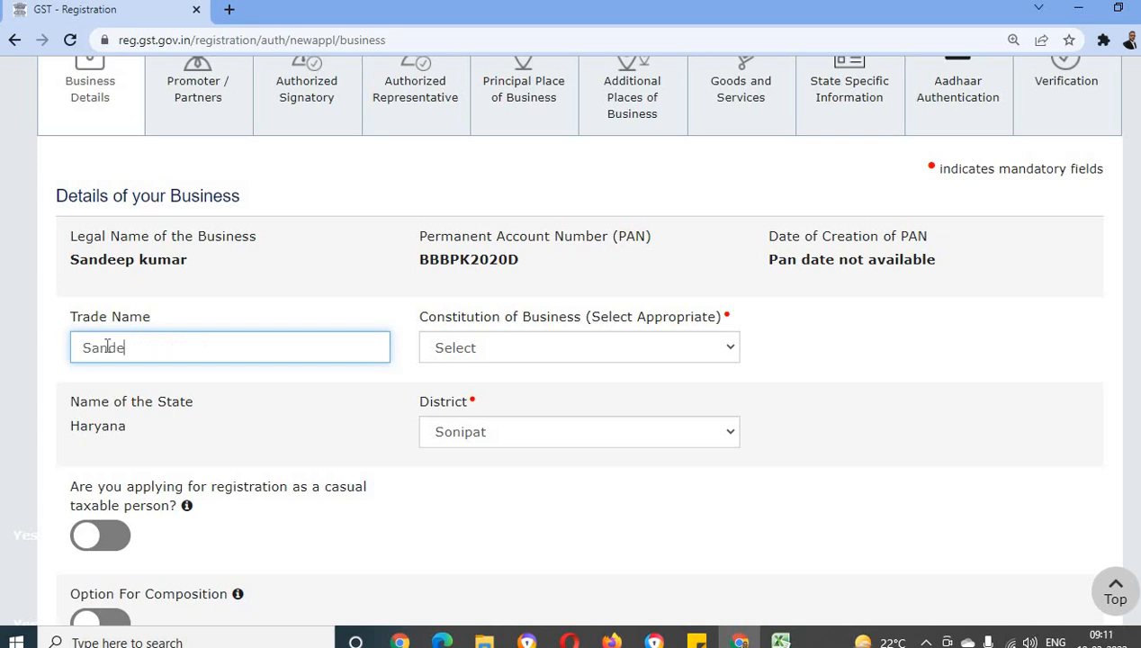
{"action": "type", "text": "ep Rice Mills"}
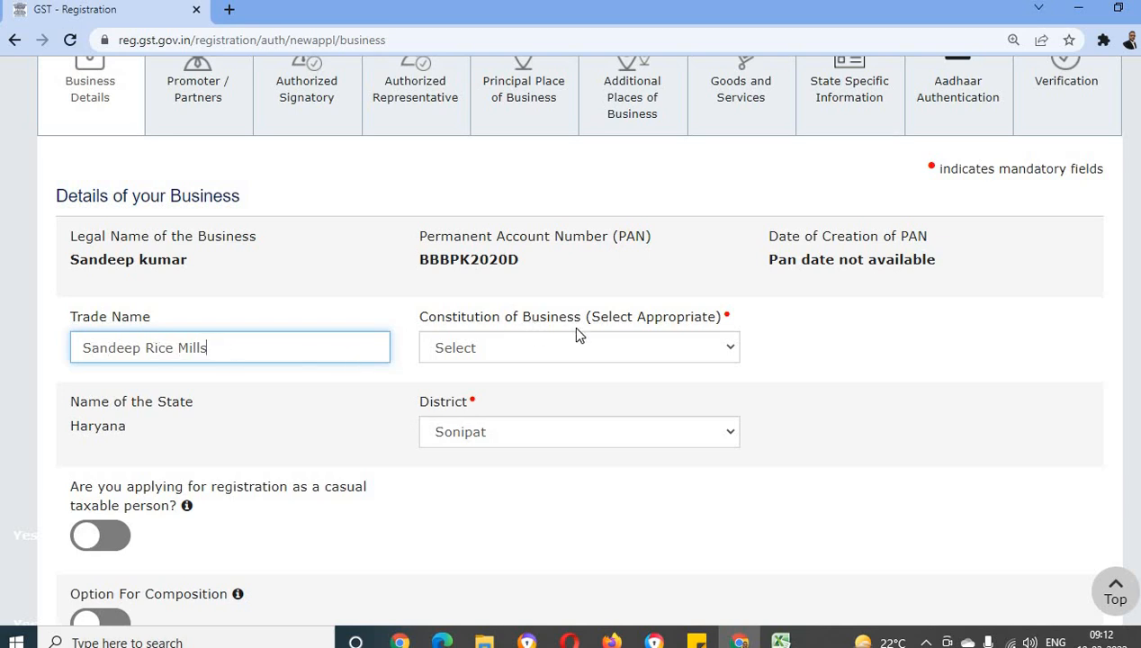
Set the Constitution of Business to Proprietorship, checking the PAN shown in the business details
{"action": "left_click", "coordinate": [716, 351]}
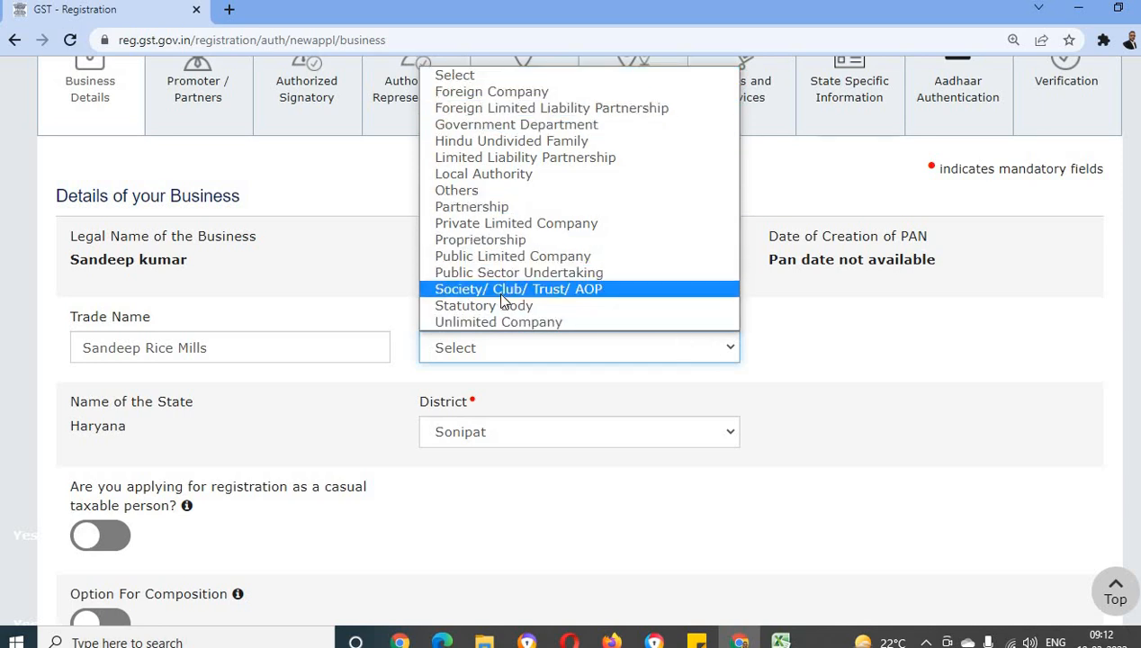
{"action": "left_click", "coordinate": [237, 270]}
{"action": "double_click", "coordinate": [459, 261]}
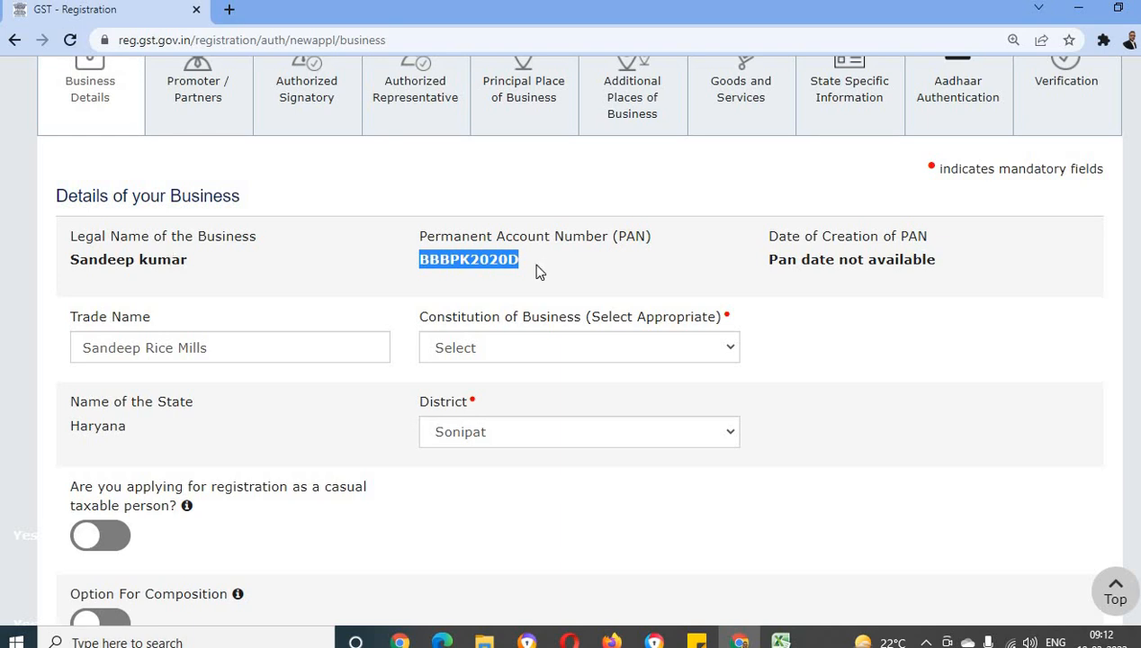
{"action": "left_click", "coordinate": [496, 349]}
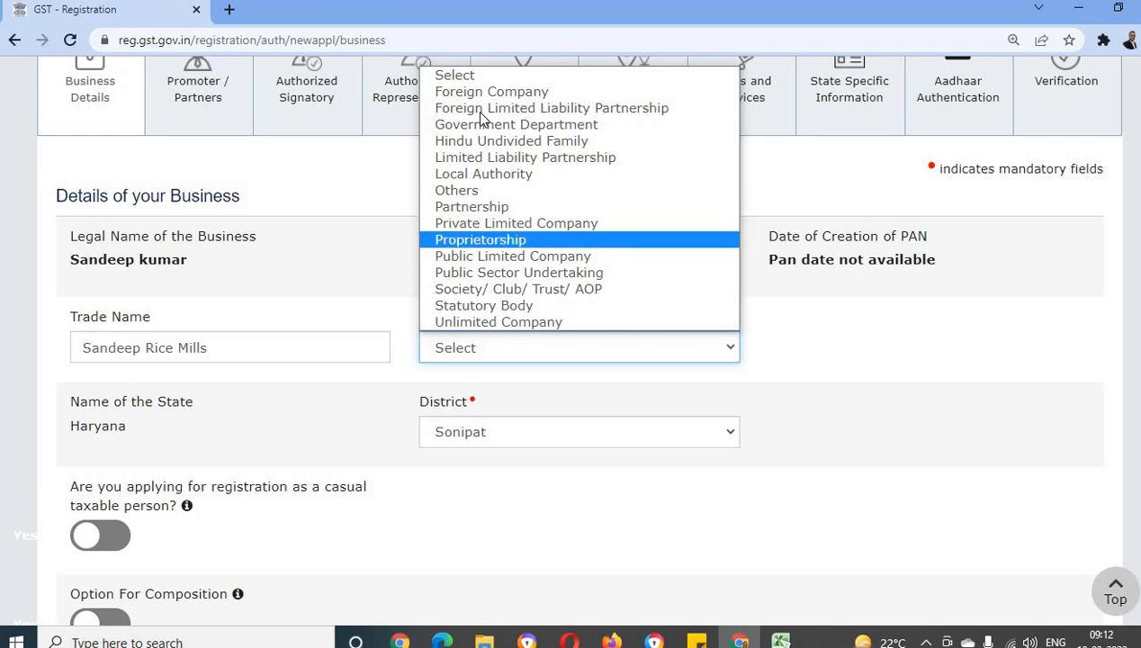
{"action": "left_click", "coordinate": [485, 238]}
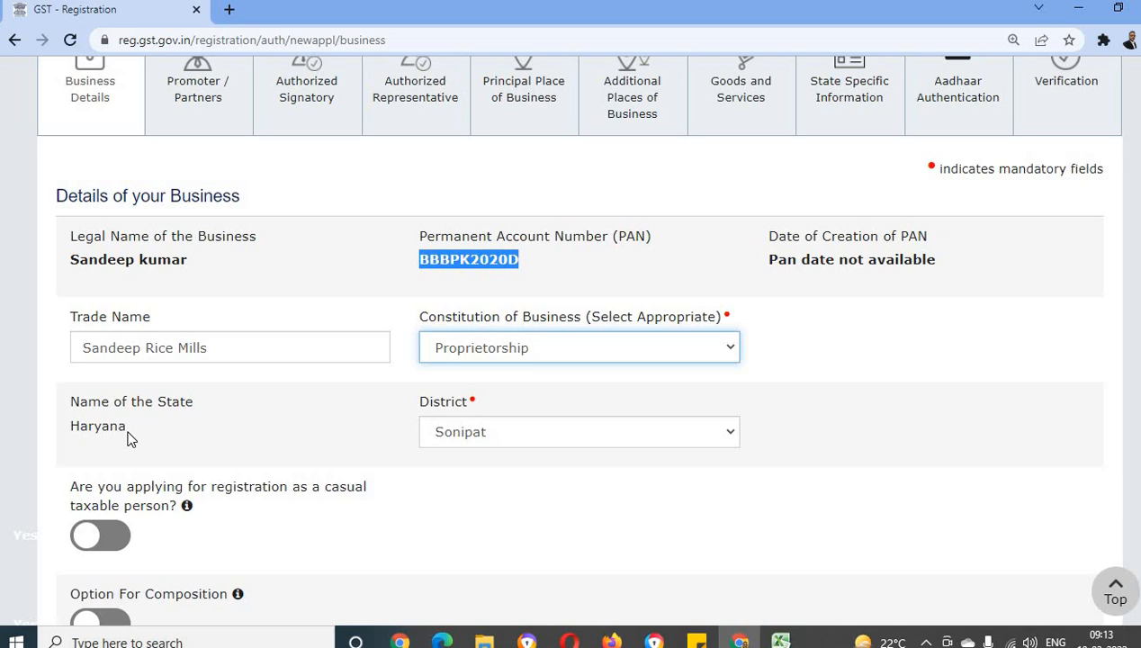
Check the state name and the available districts, keeping Sonipat as the district
{"action": "double_click", "coordinate": [82, 429]}
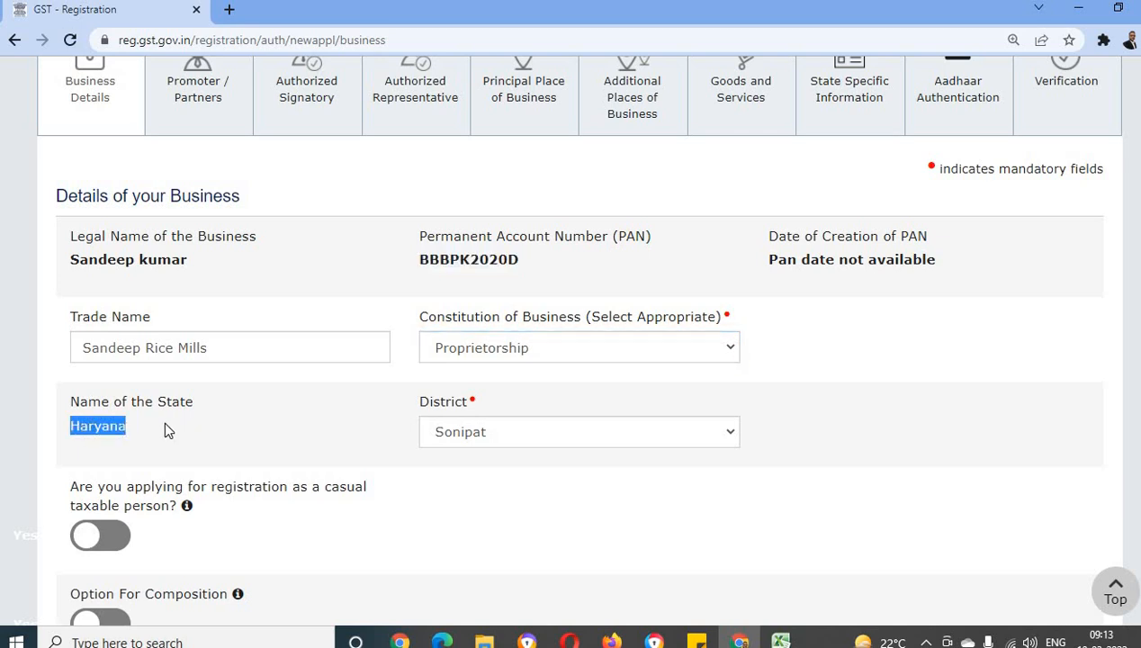
{"action": "left_click", "coordinate": [532, 431]}
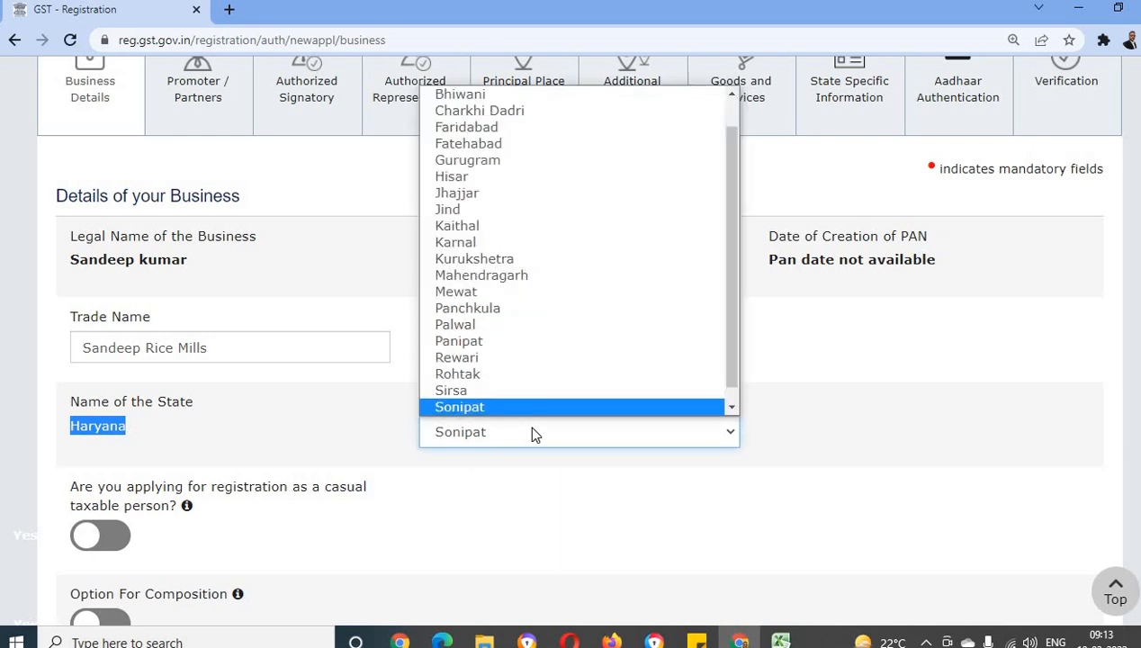
{"action": "left_click", "coordinate": [532, 431]}
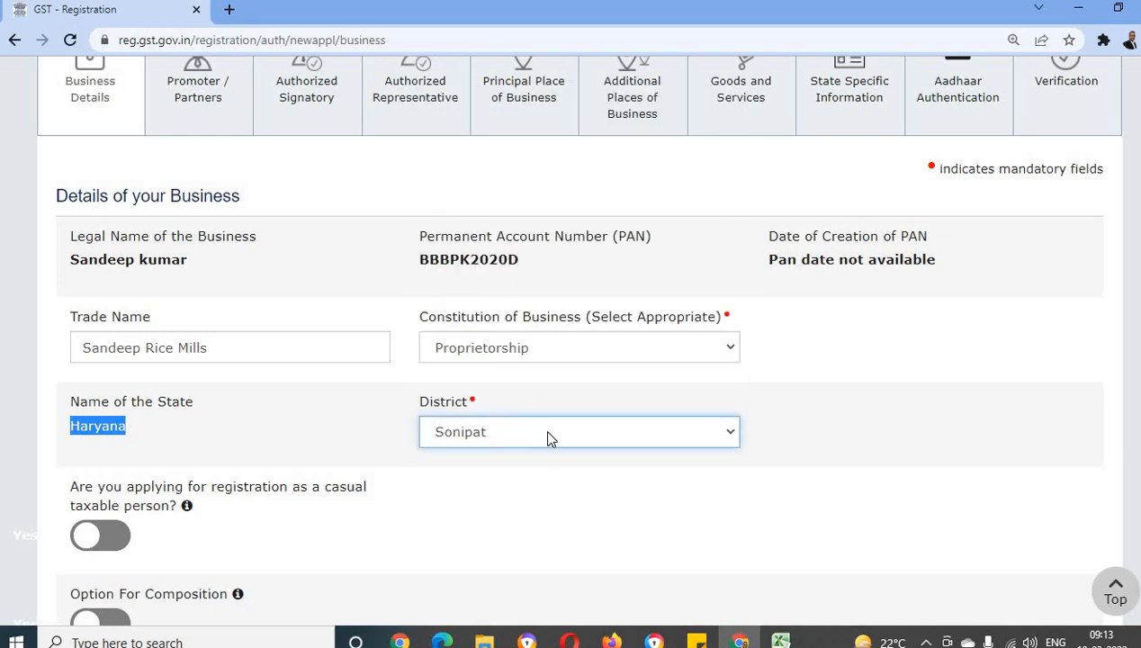
Check the fields that the composition option and the casual taxable person option add, leaving both options off
{"action": "left_click", "coordinate": [508, 504]}
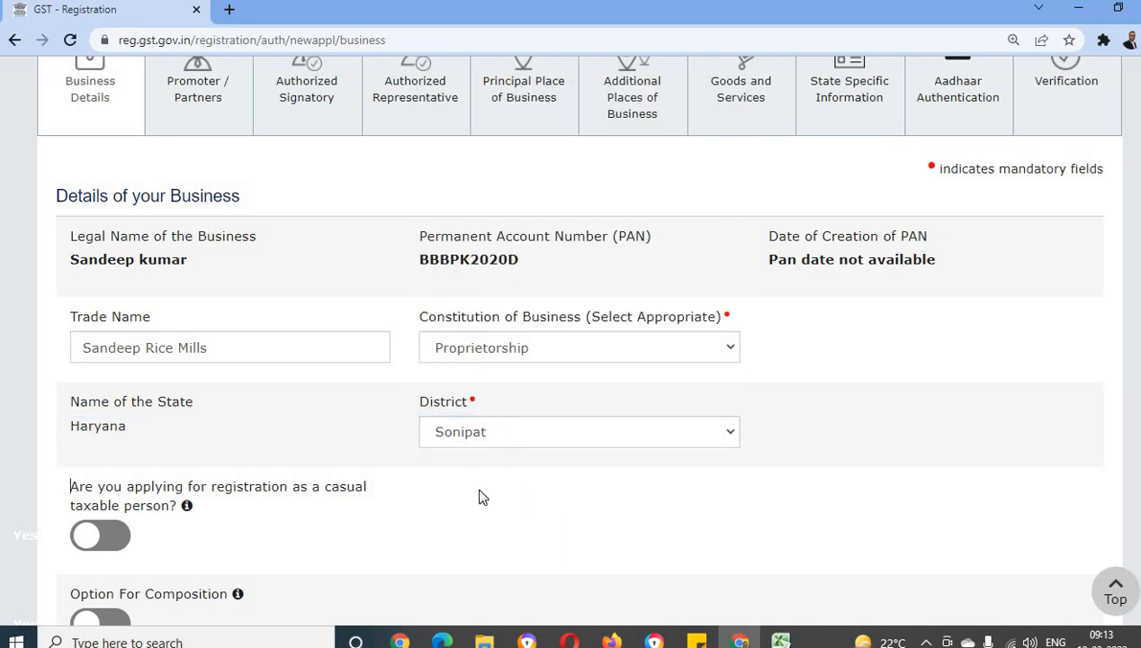
{"action": "scroll", "coordinate": [476, 487], "scroll_direction": "down", "scroll_amount": 3}
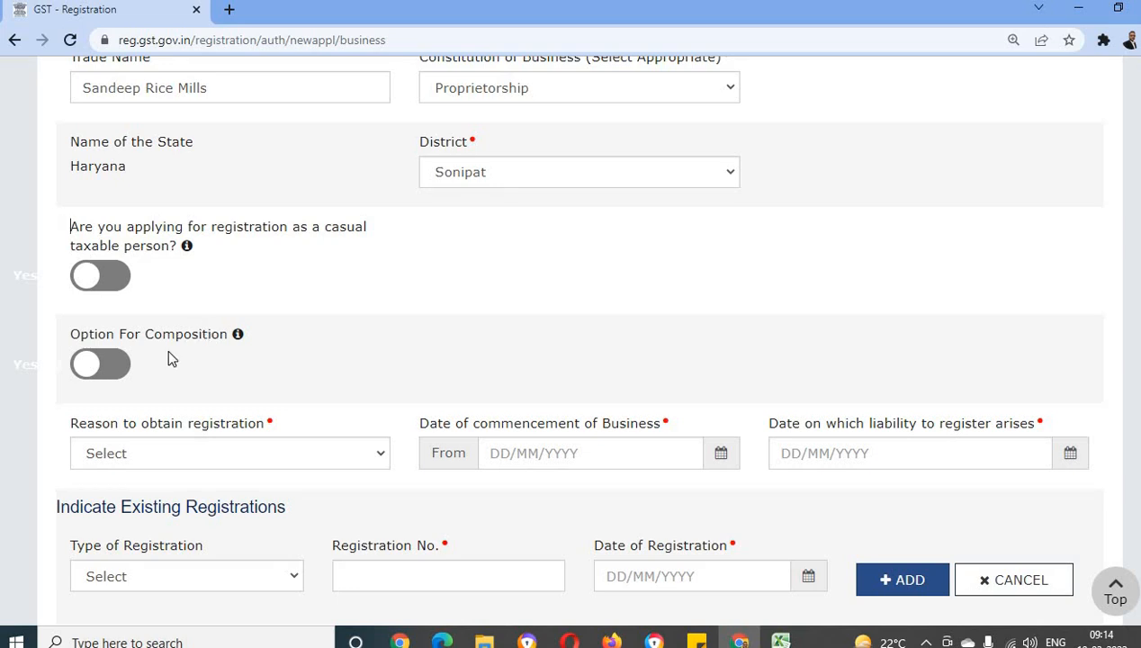
{"action": "left_click", "coordinate": [100, 364]}
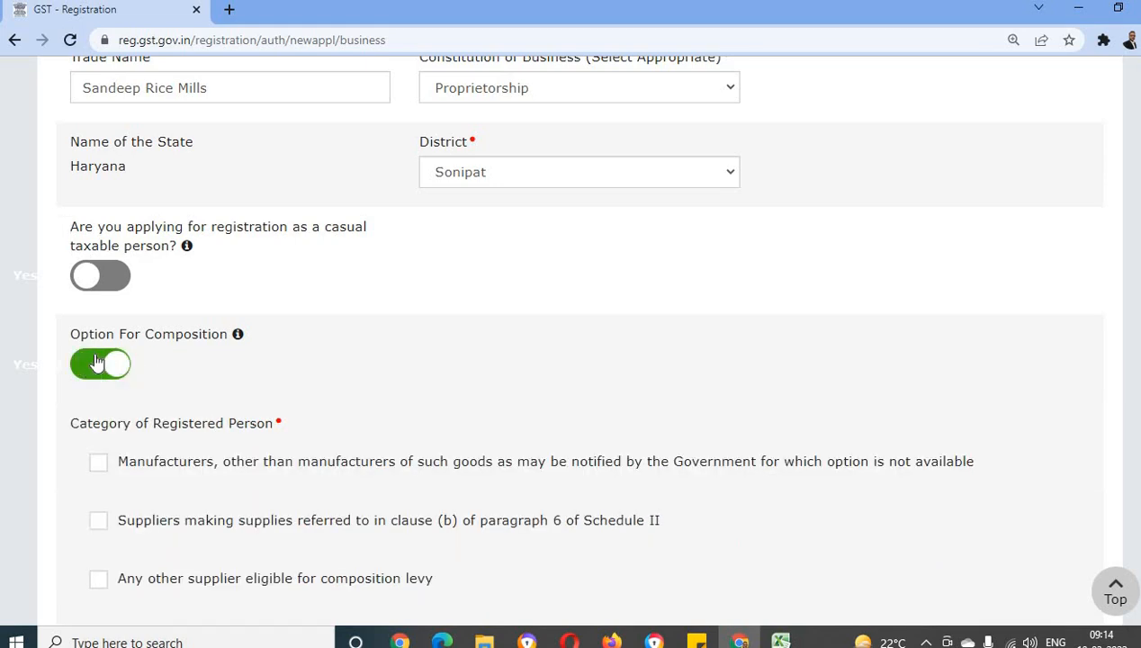
{"action": "left_click", "coordinate": [99, 363]}
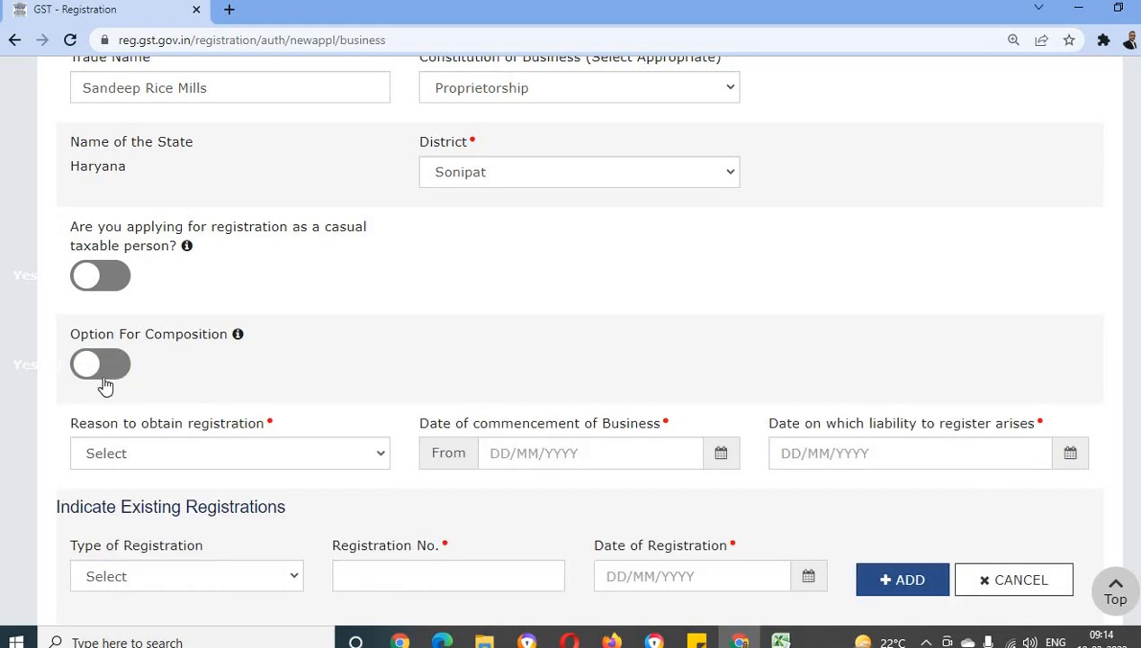
{"action": "left_click", "coordinate": [99, 276]}
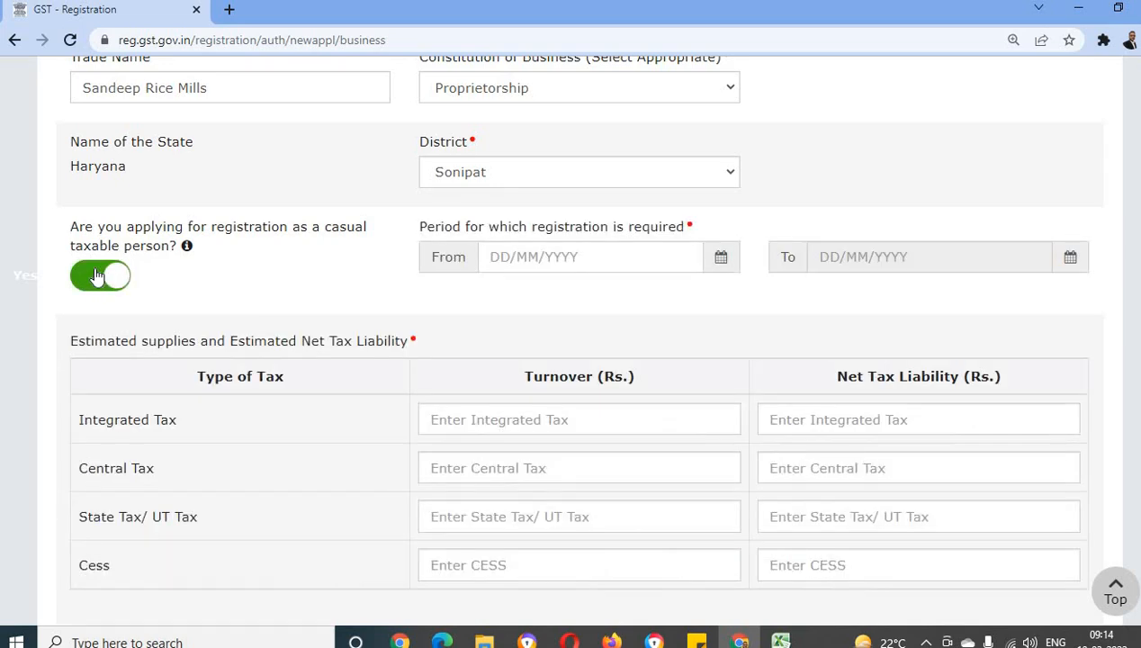
{"action": "left_click", "coordinate": [99, 276]}
Set the reason to obtain registration to Voluntary Basis and the date of commencement of business to 09/03/2022
{"action": "scroll", "coordinate": [248, 311], "scroll_direction": "down", "scroll_amount": 1}
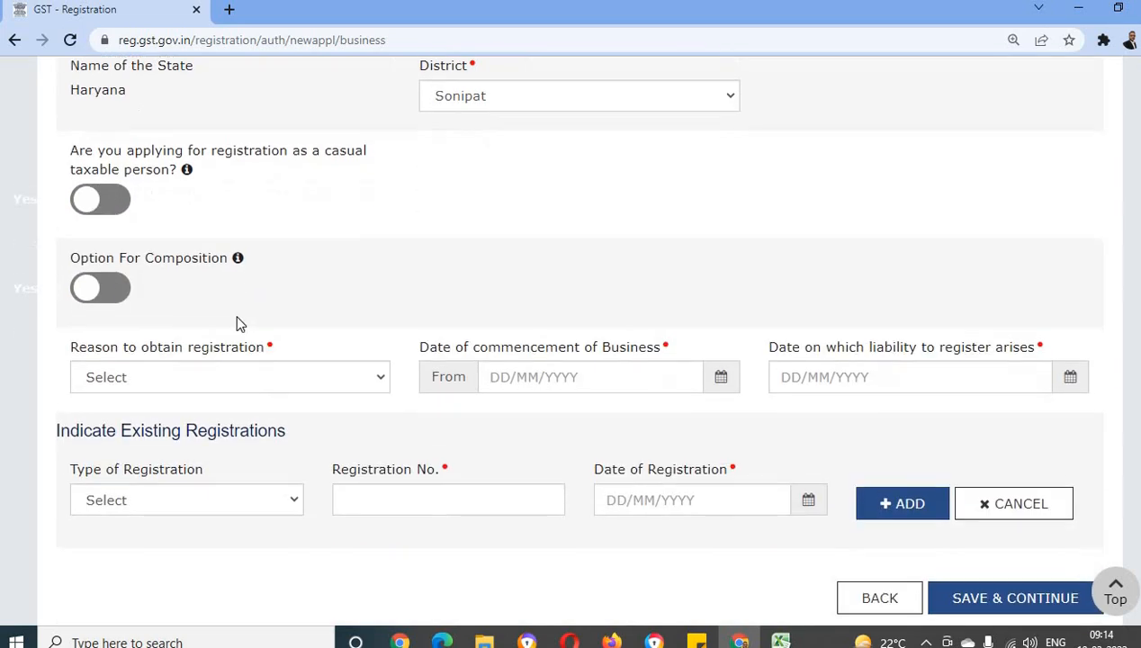
{"action": "left_click", "coordinate": [380, 374]}
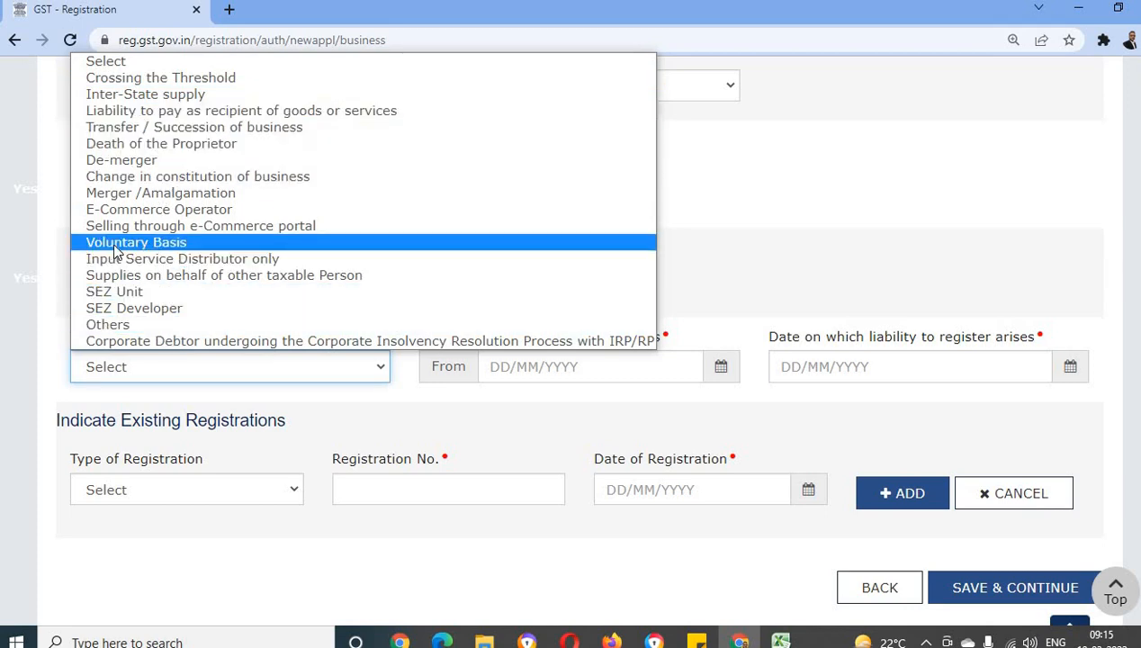
{"action": "left_click", "coordinate": [199, 243]}
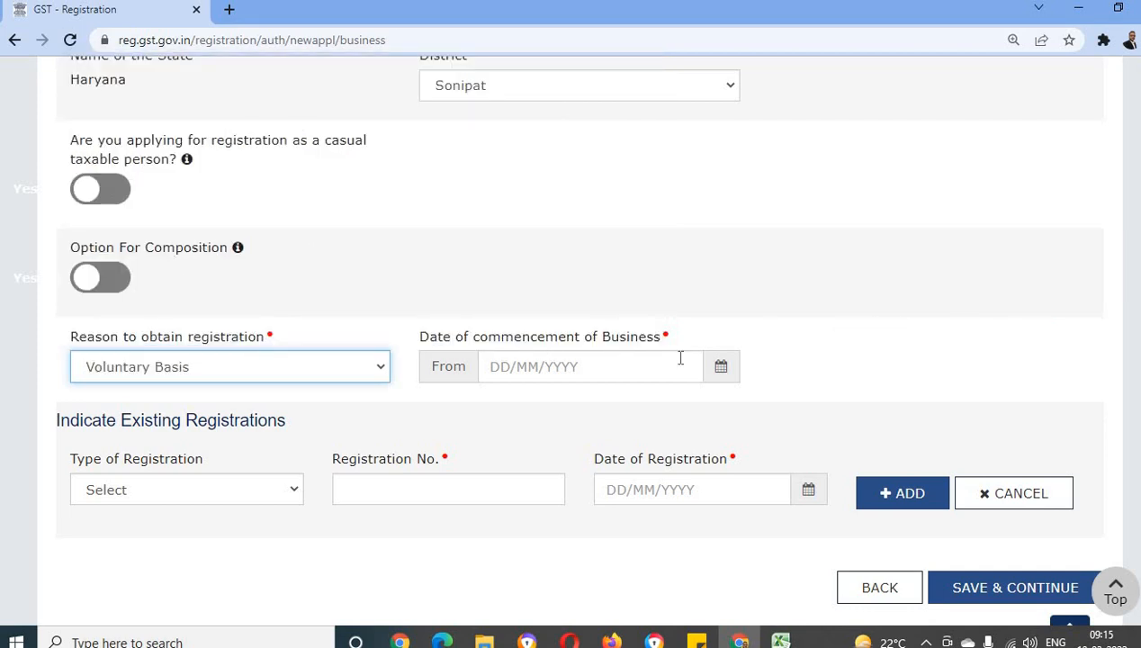
{"action": "left_click", "coordinate": [721, 369]}
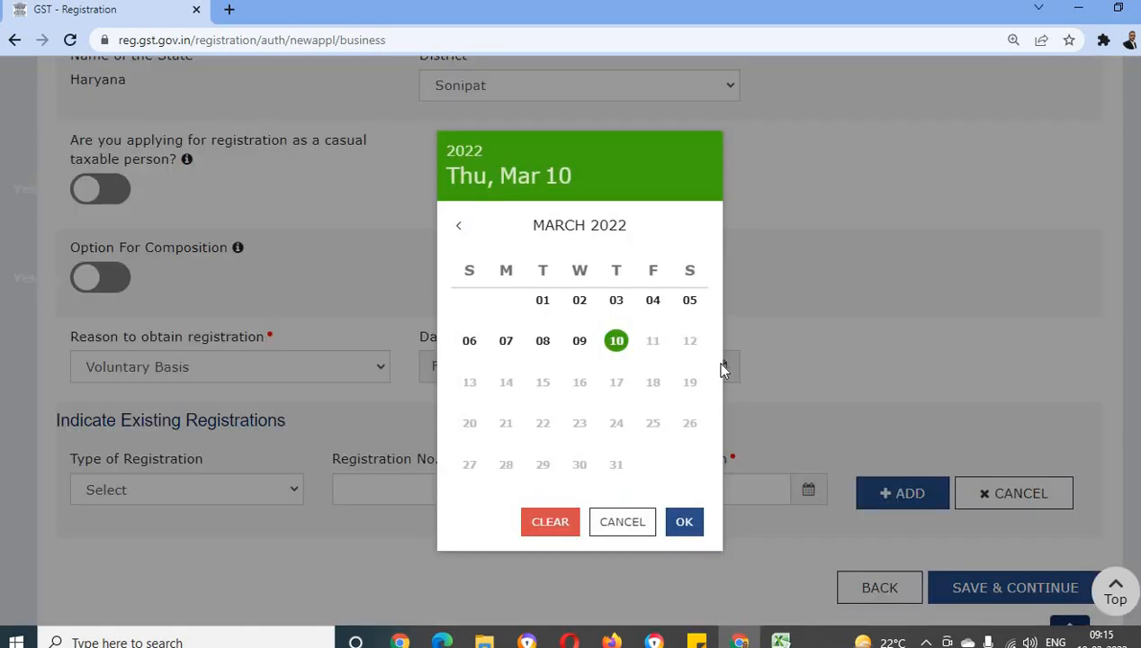
{"action": "left_click", "coordinate": [579, 341]}
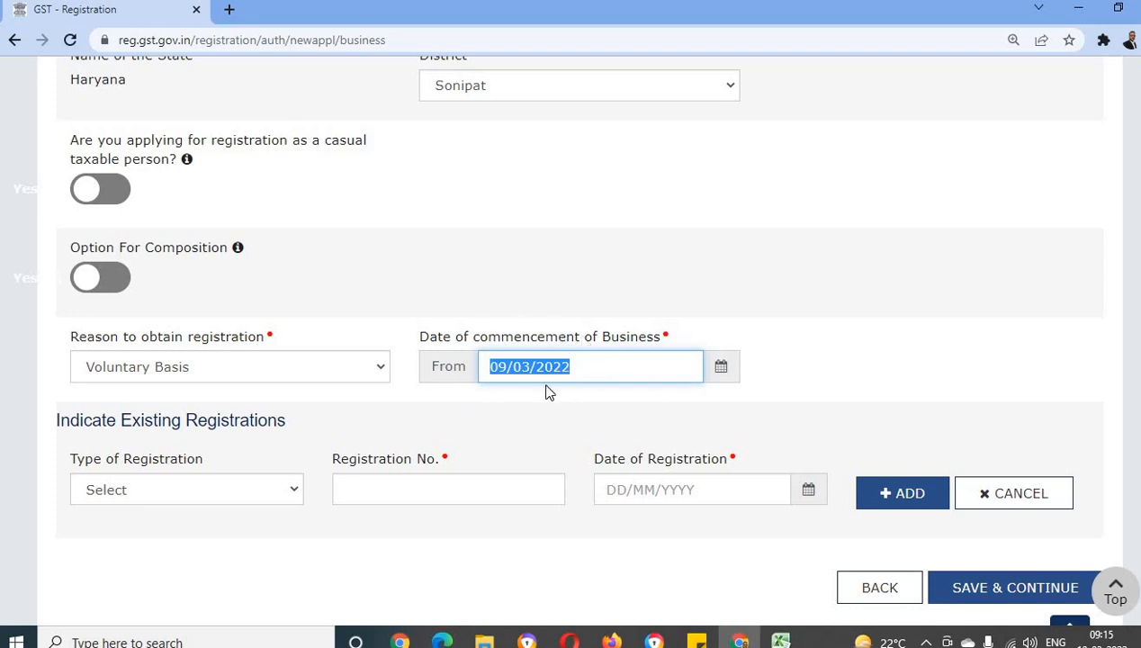
{"action": "left_click", "coordinate": [267, 421]}
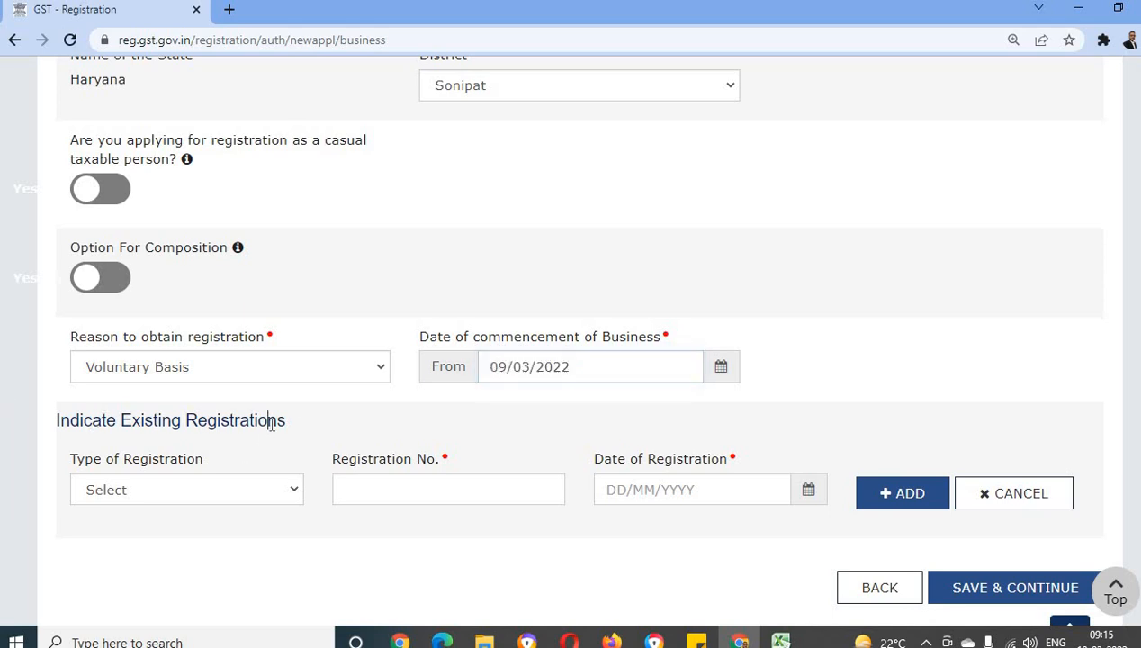
{"action": "scroll", "coordinate": [315, 455], "scroll_direction": "down", "scroll_amount": 2}
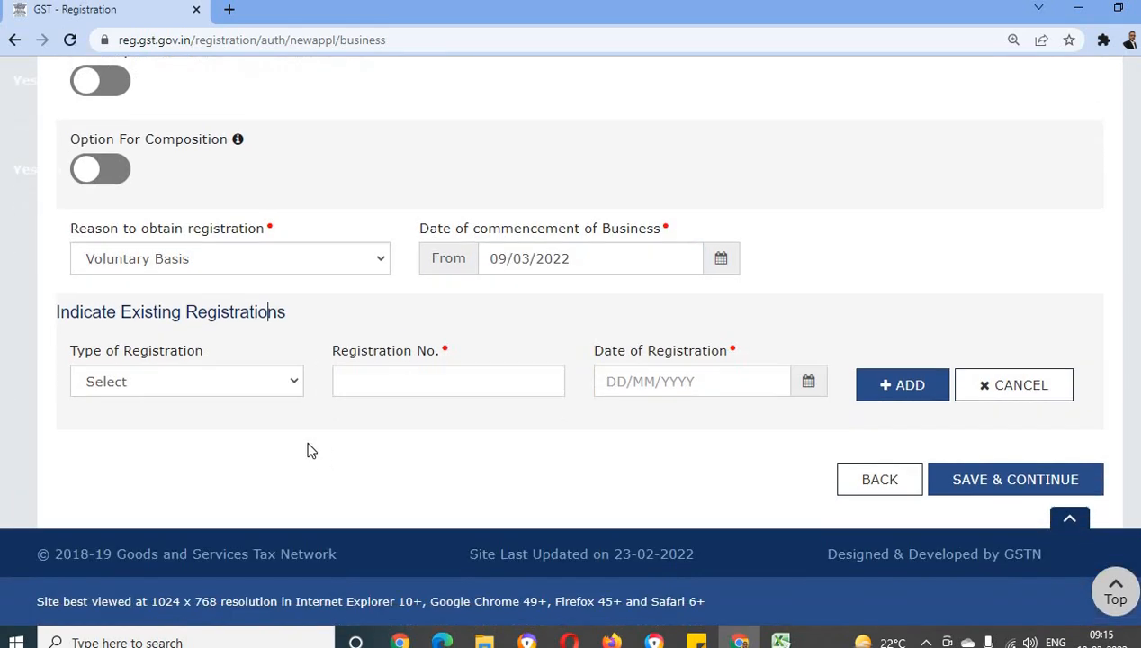
{"action": "left_click", "coordinate": [289, 385]}
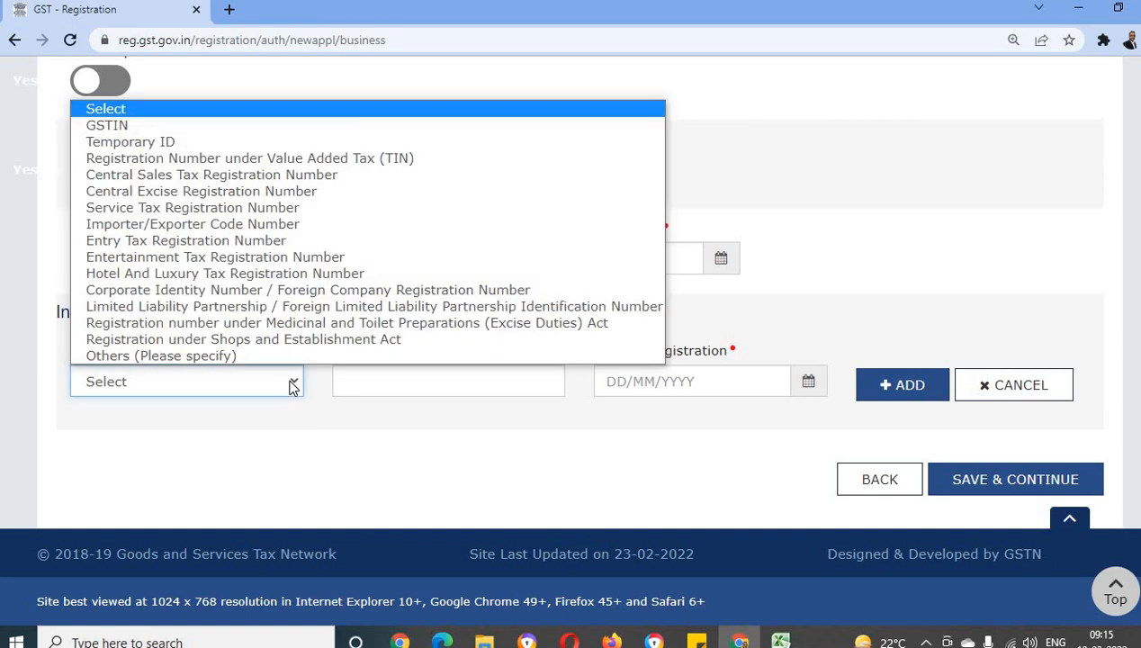
{"action": "left_click", "coordinate": [317, 439]}
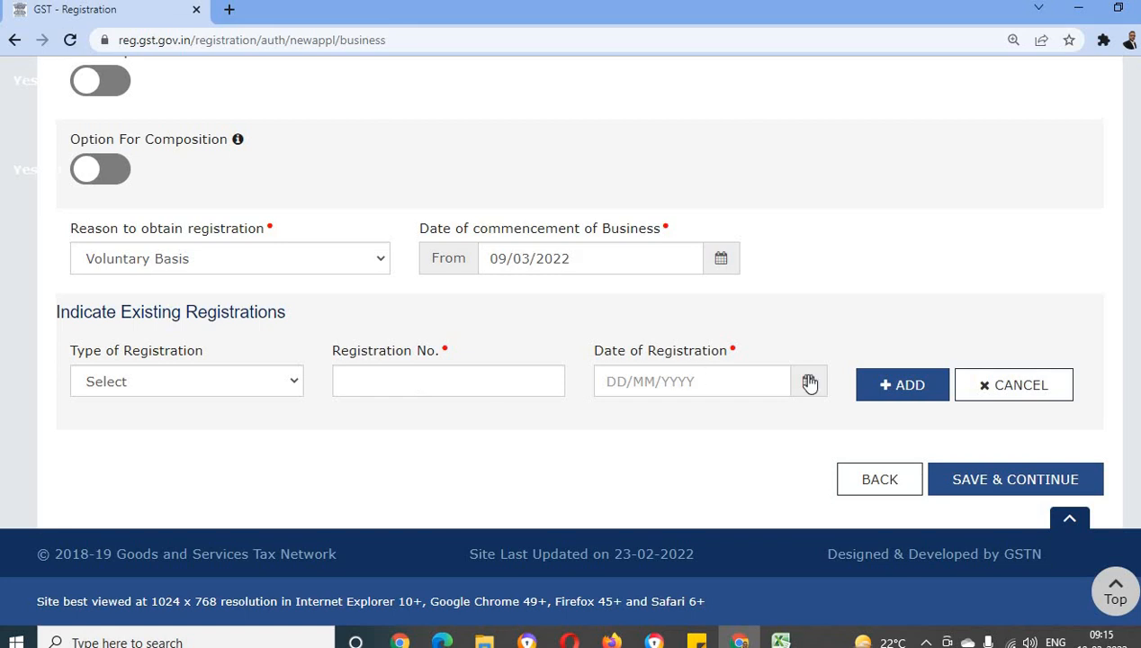
{"action": "left_click", "coordinate": [291, 385]}
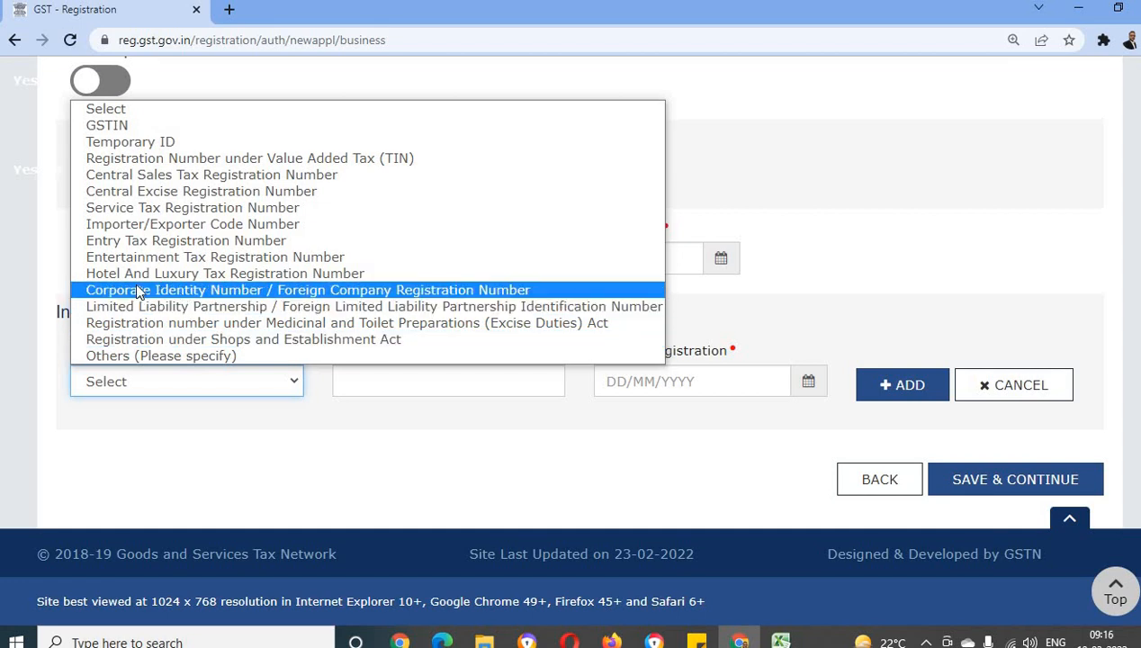
{"action": "left_click", "coordinate": [227, 290]}
{"action": "left_click", "coordinate": [397, 379]}
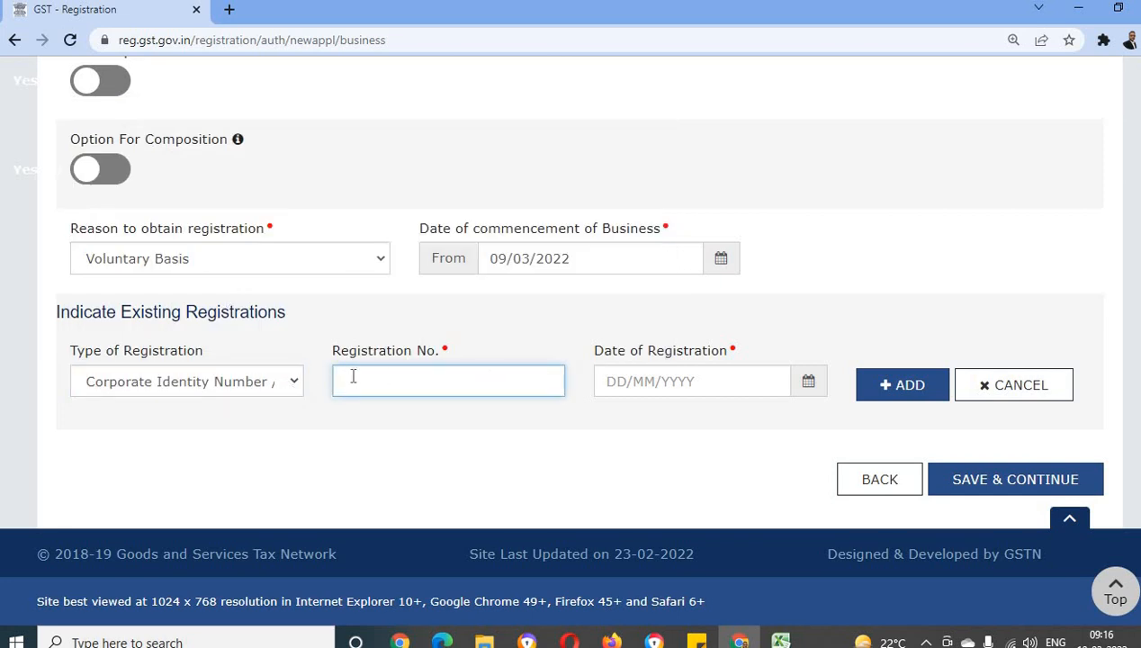
{"action": "left_click", "coordinate": [676, 381]}
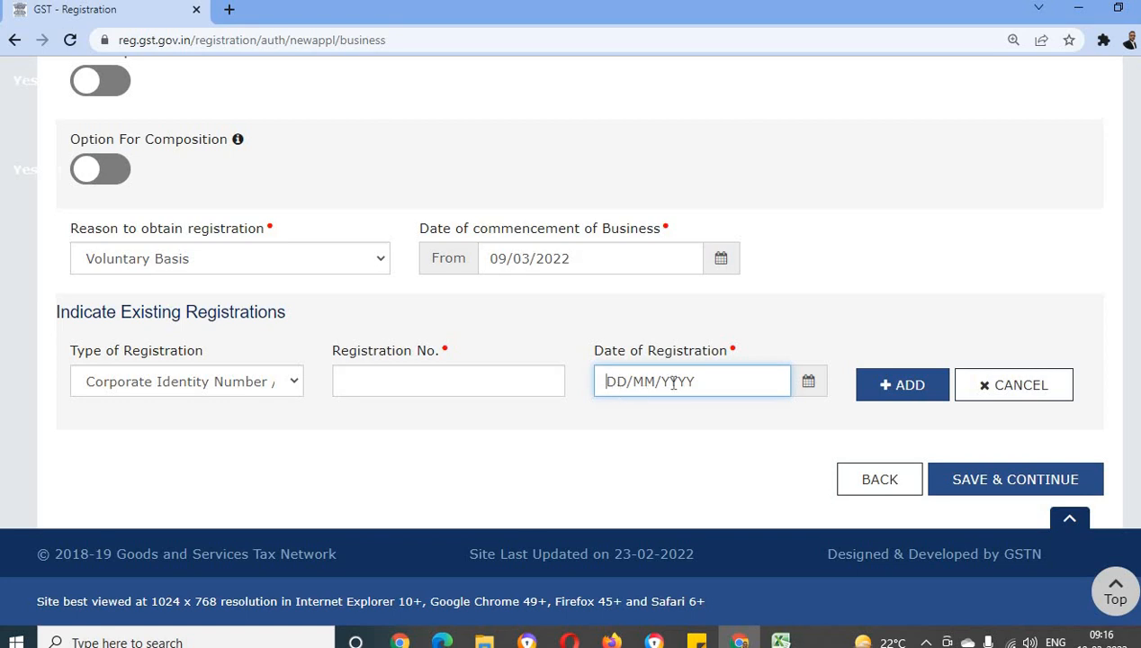
{"action": "left_click", "coordinate": [297, 385]}
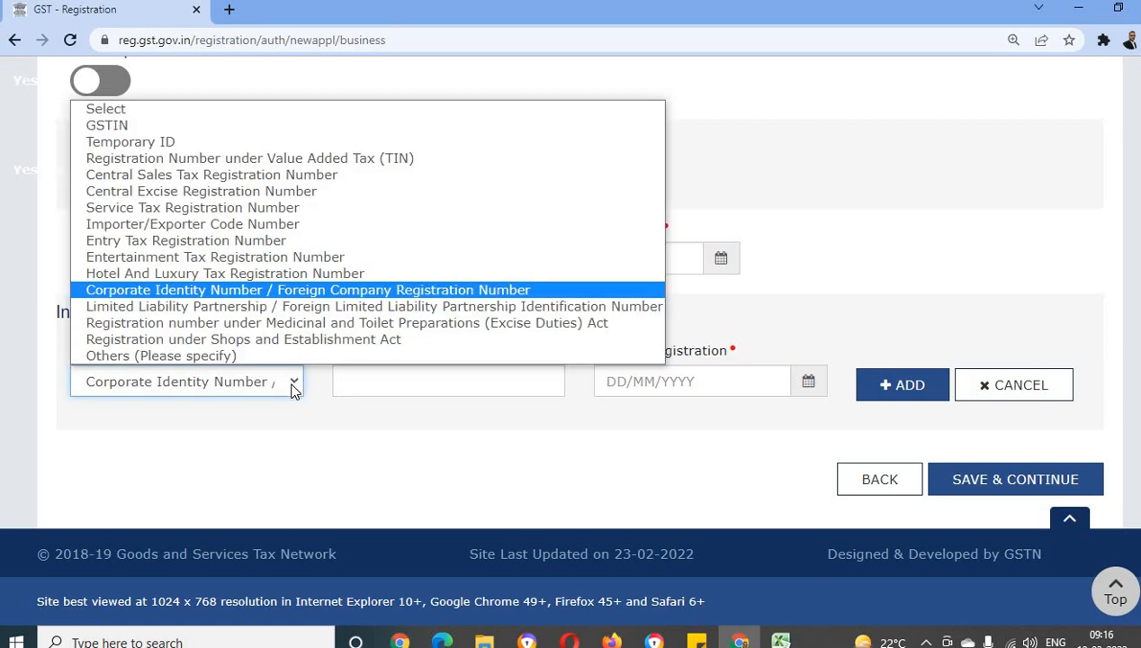
{"action": "left_click", "coordinate": [163, 438]}
{"action": "left_click", "coordinate": [179, 383]}
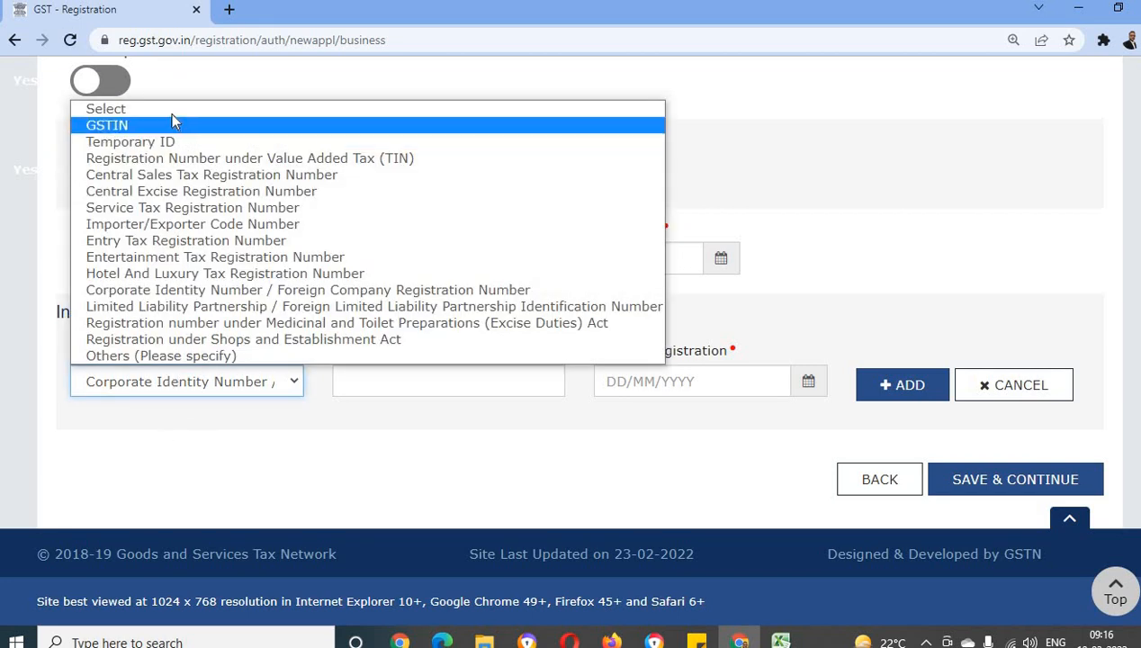
{"action": "left_click", "coordinate": [172, 112]}
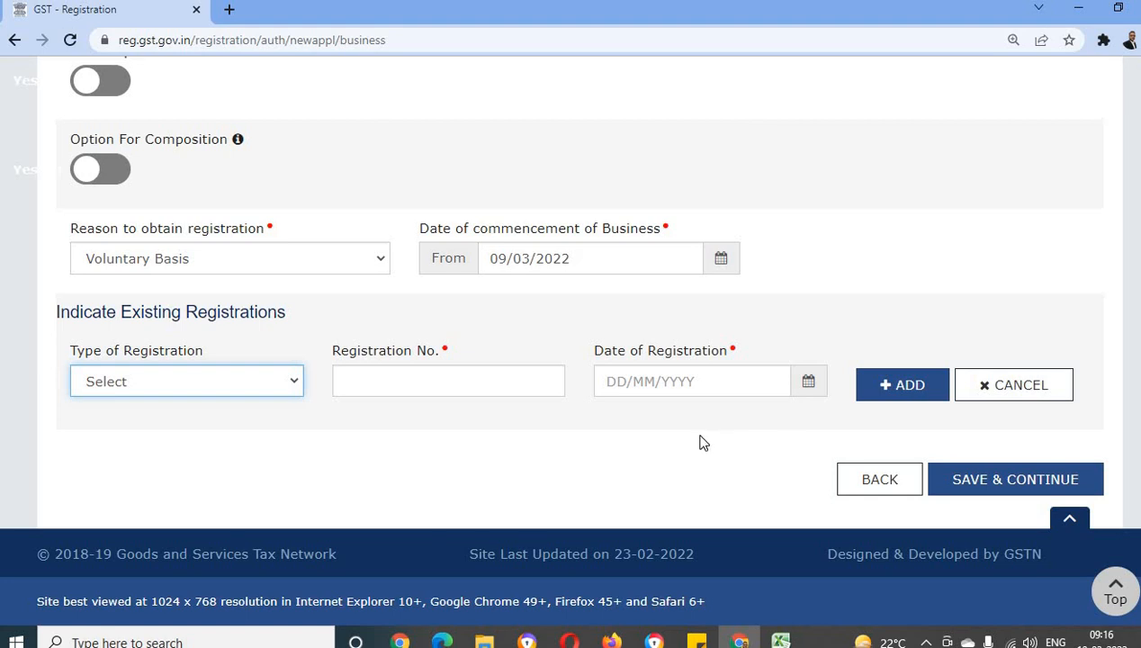
Save the business details and continue to the proprietor's personal information in the Promoter / Partners section
{"action": "left_click", "coordinate": [999, 484]}
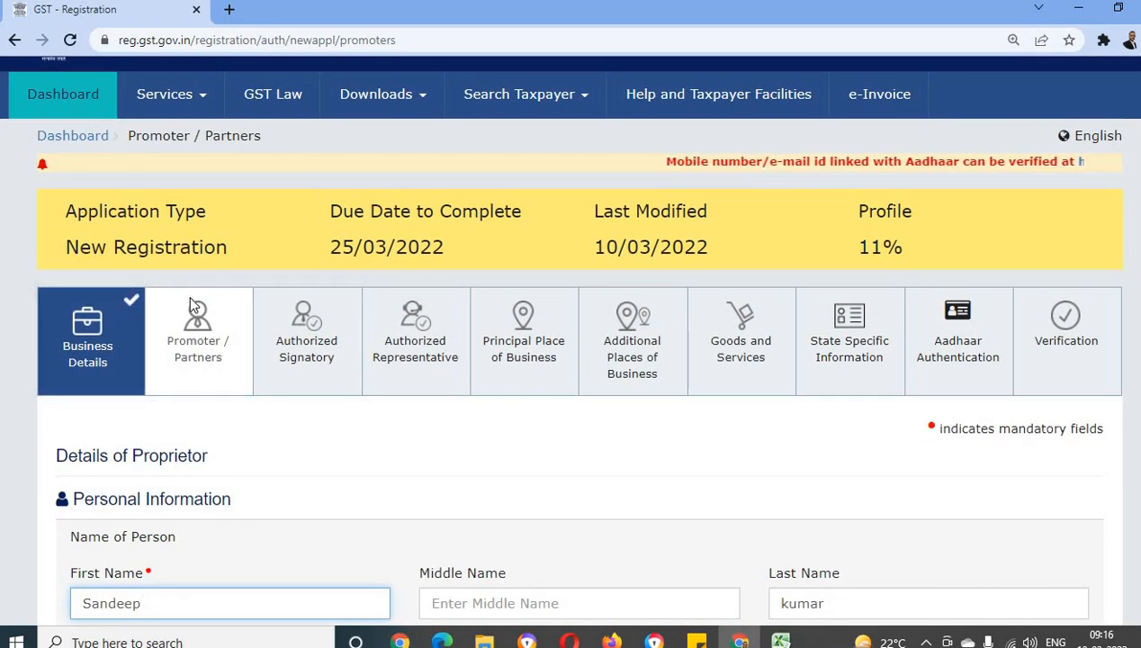
{"action": "scroll", "coordinate": [300, 488], "scroll_direction": "down", "scroll_amount": 2}
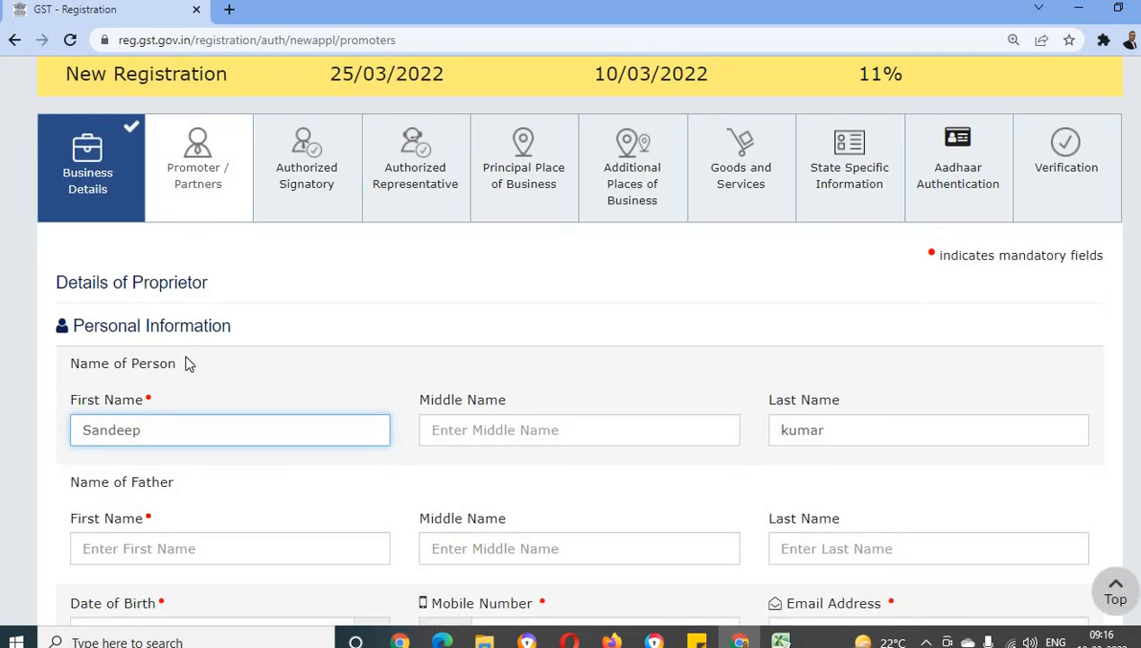
{"action": "scroll", "coordinate": [188, 363], "scroll_direction": "down", "scroll_amount": 2}
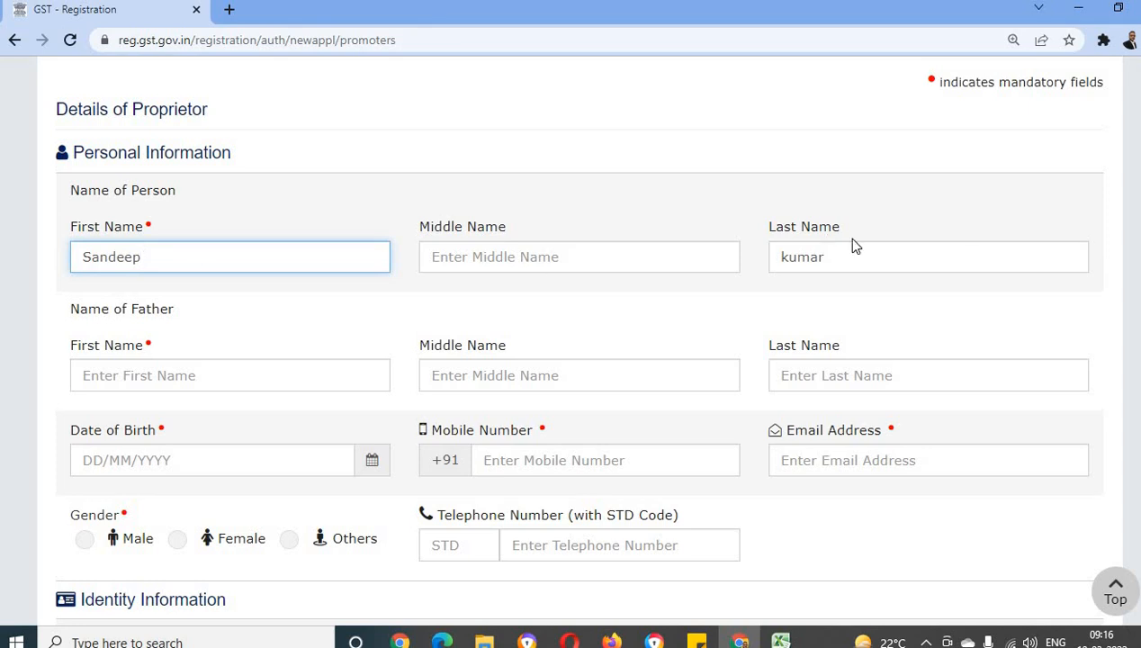
{"action": "scroll", "coordinate": [280, 356], "scroll_direction": "down", "scroll_amount": 1}
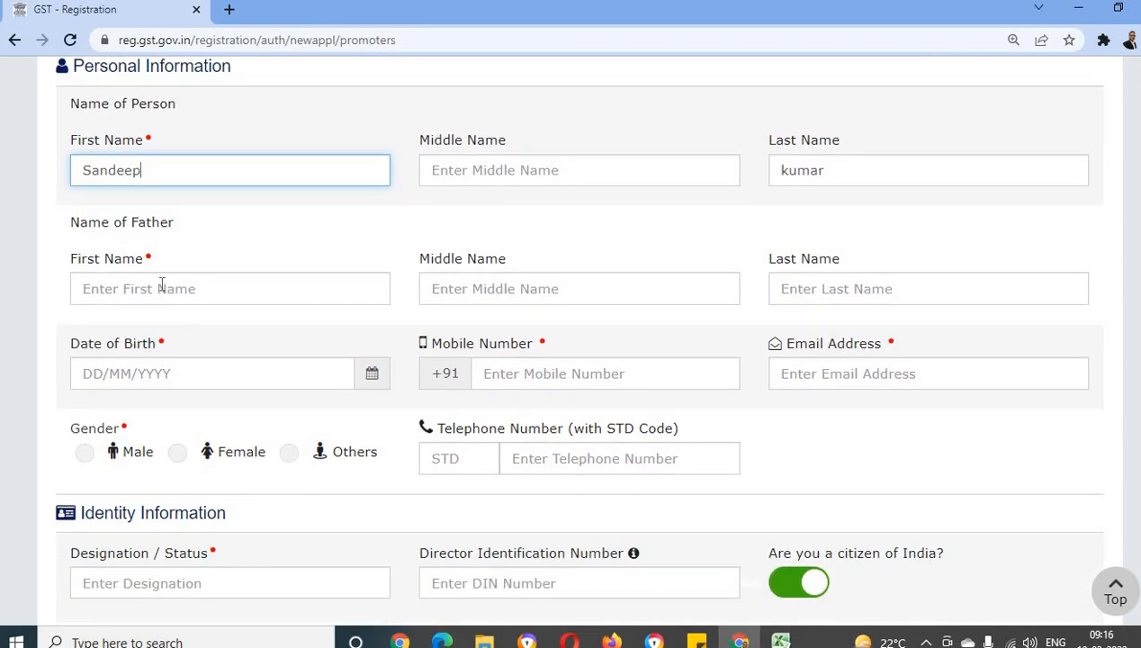
{"action": "scroll", "coordinate": [326, 382], "scroll_direction": "down", "scroll_amount": 1}
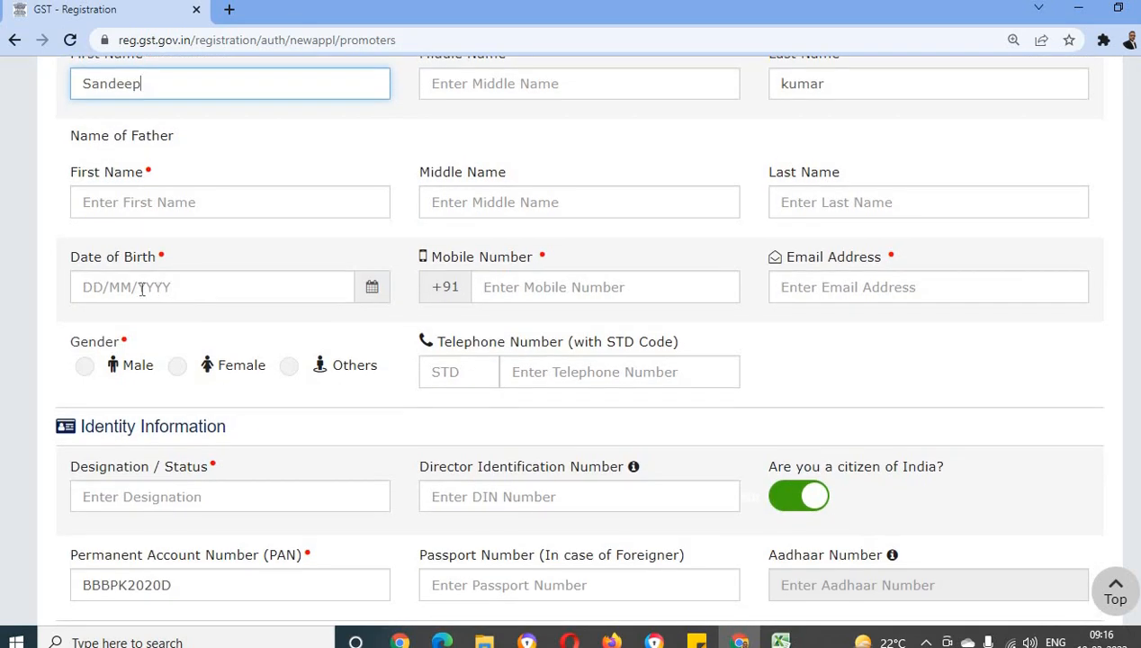
Set the proprietor's gender to Male in the personal information
{"action": "left_click", "coordinate": [531, 289]}
{"action": "left_click", "coordinate": [886, 287]}
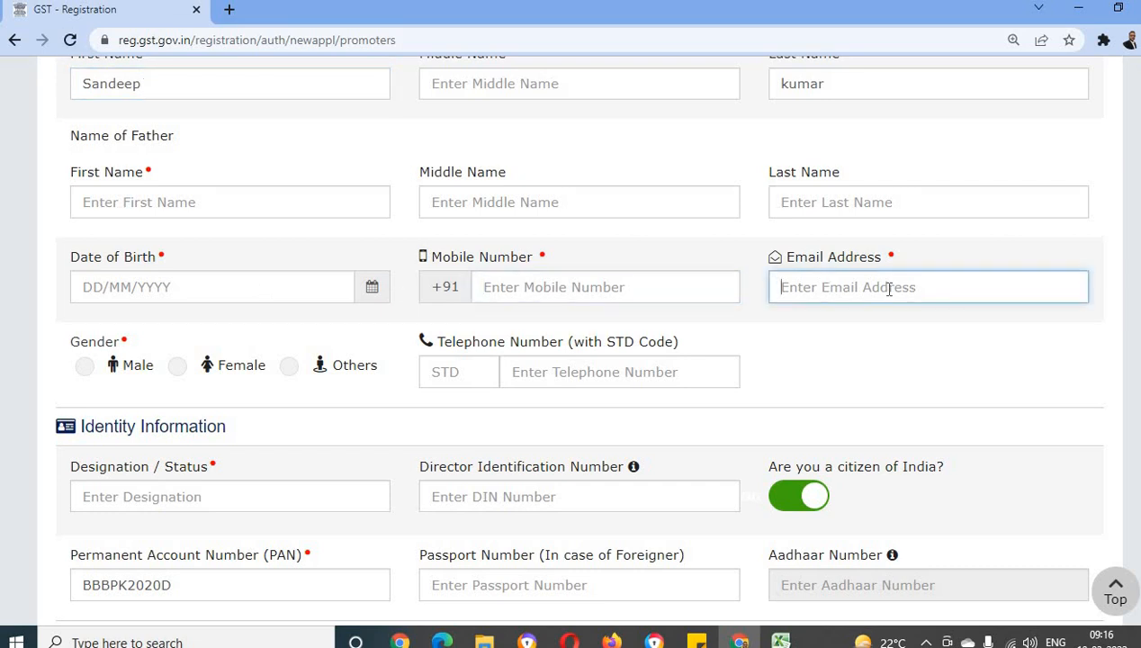
{"action": "left_click", "coordinate": [83, 366]}
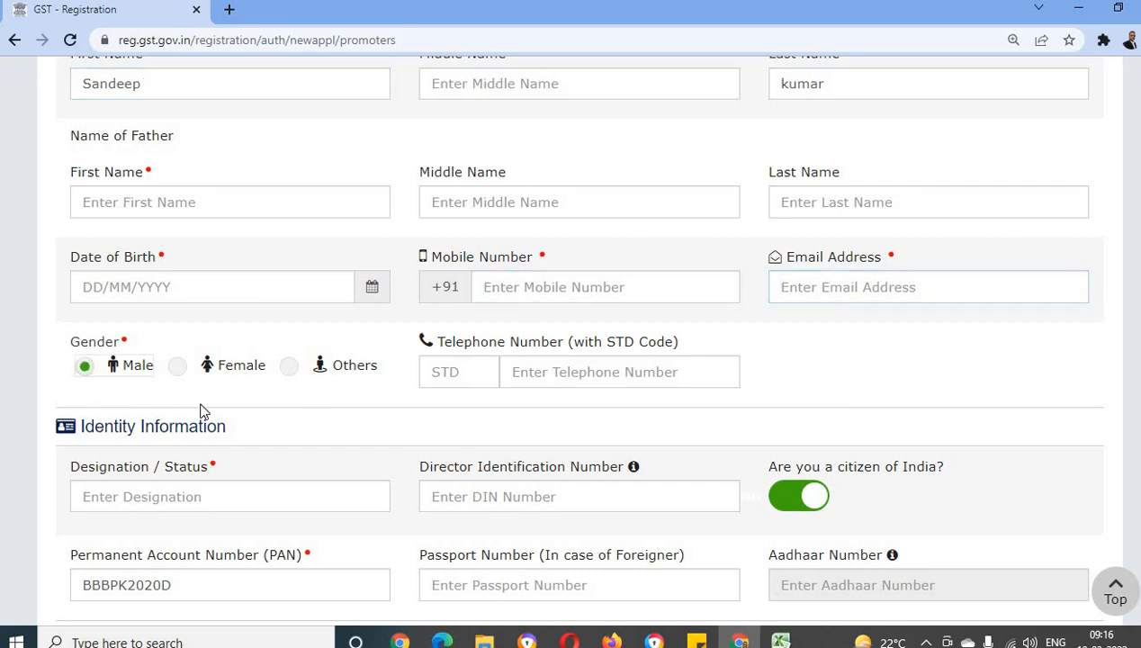
Enter "Proprietor" as the Designation / Status in the proprietor's identity information
{"action": "scroll", "coordinate": [198, 407], "scroll_direction": "down", "scroll_amount": 1}
{"action": "scroll", "coordinate": [192, 405], "scroll_direction": "down", "scroll_amount": 2}
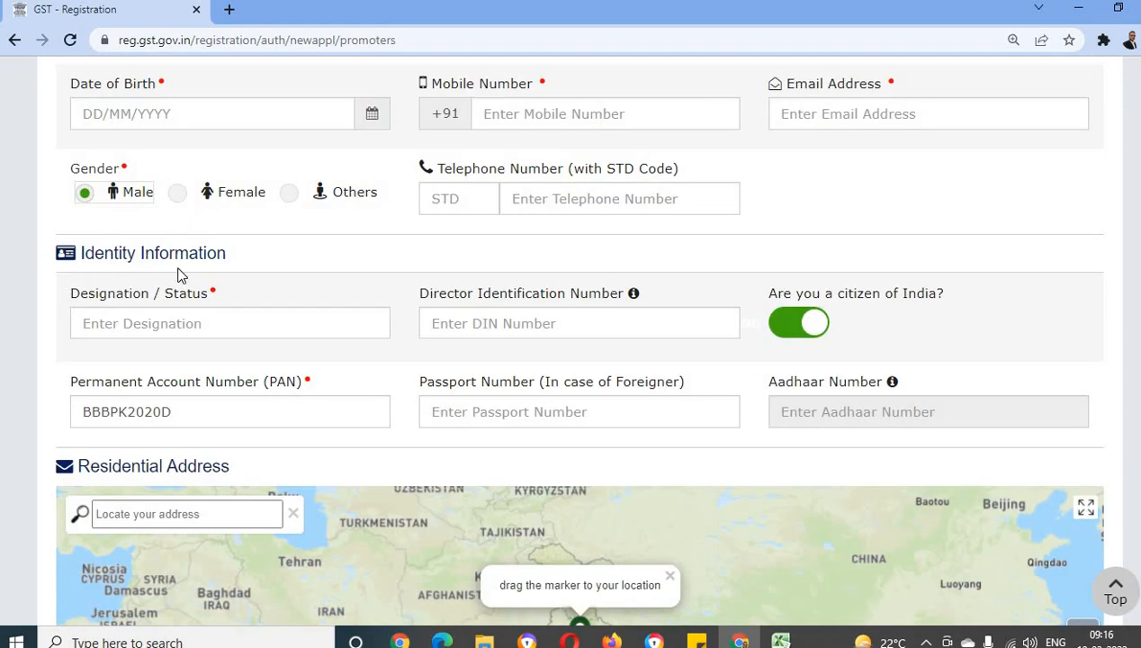
{"action": "left_click", "coordinate": [105, 327]}
{"action": "scroll", "coordinate": [362, 383], "scroll_direction": "up", "scroll_amount": 4}
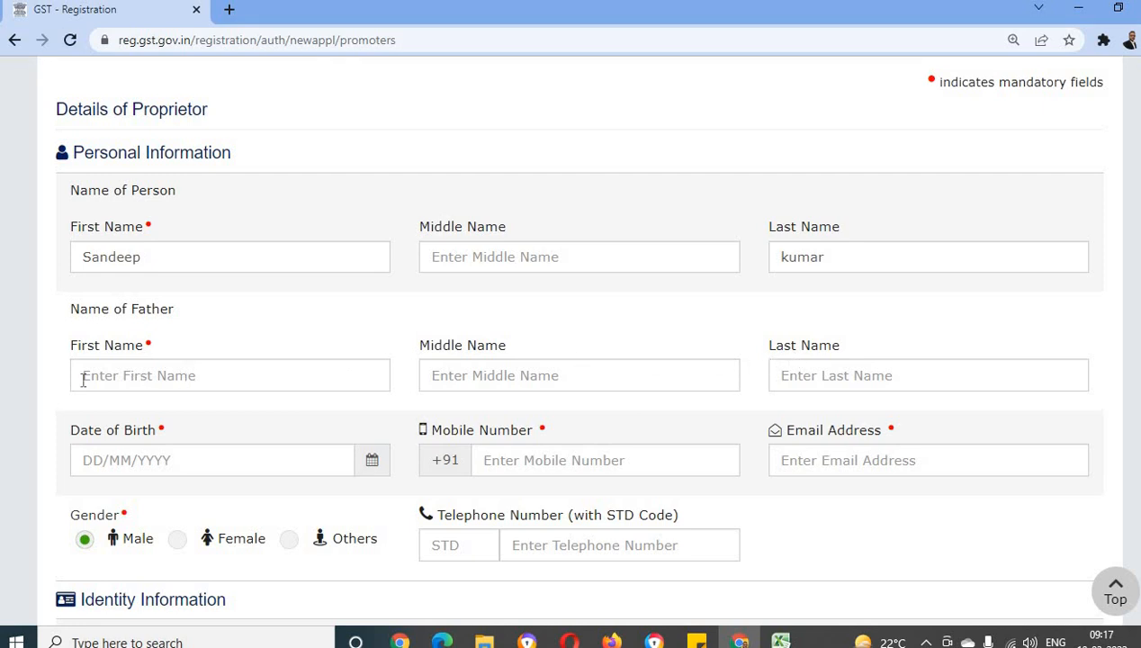
{"action": "scroll", "coordinate": [319, 393], "scroll_direction": "down", "scroll_amount": 3}
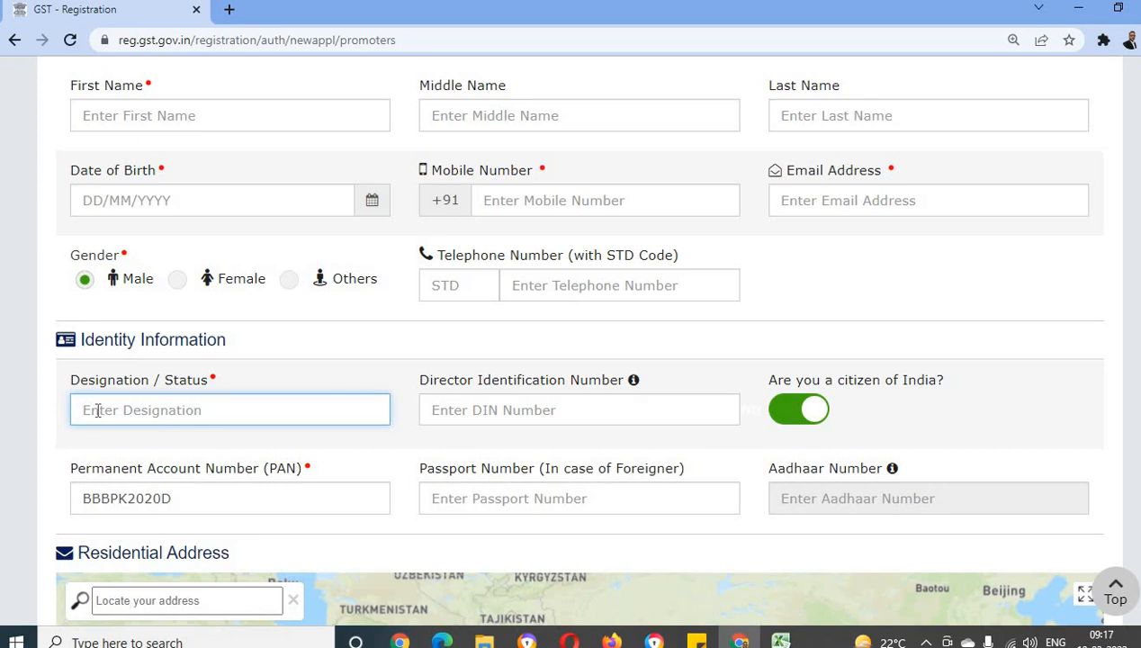
{"action": "type", "text": "Pr"}
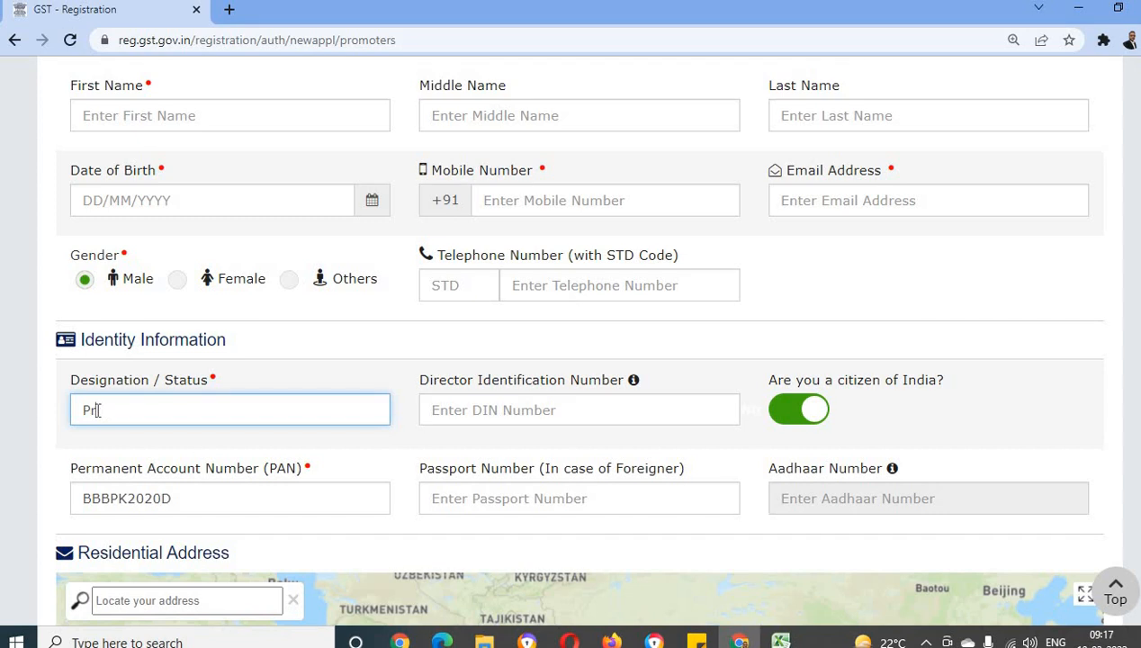
{"action": "type", "text": "oprietor"}
Review the remaining identity fields (DIN, PAN, passport and Aadhaar) and the residential address section of the proprietor's details
{"action": "left_click", "coordinate": [506, 413]}
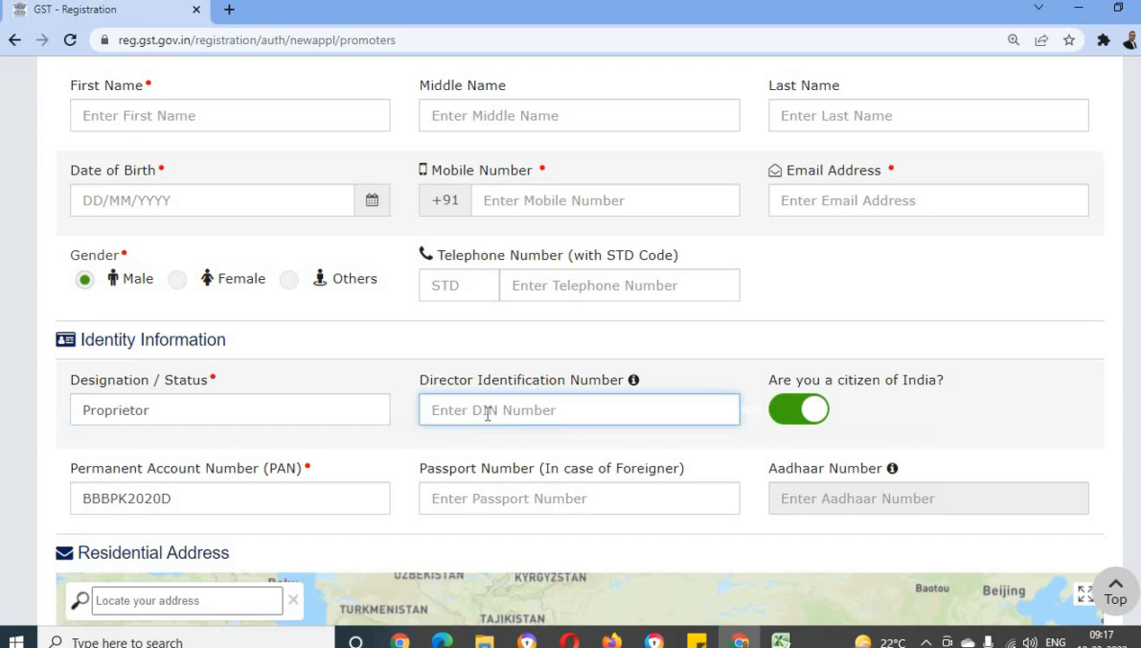
{"action": "scroll", "coordinate": [360, 438], "scroll_direction": "down", "scroll_amount": 1}
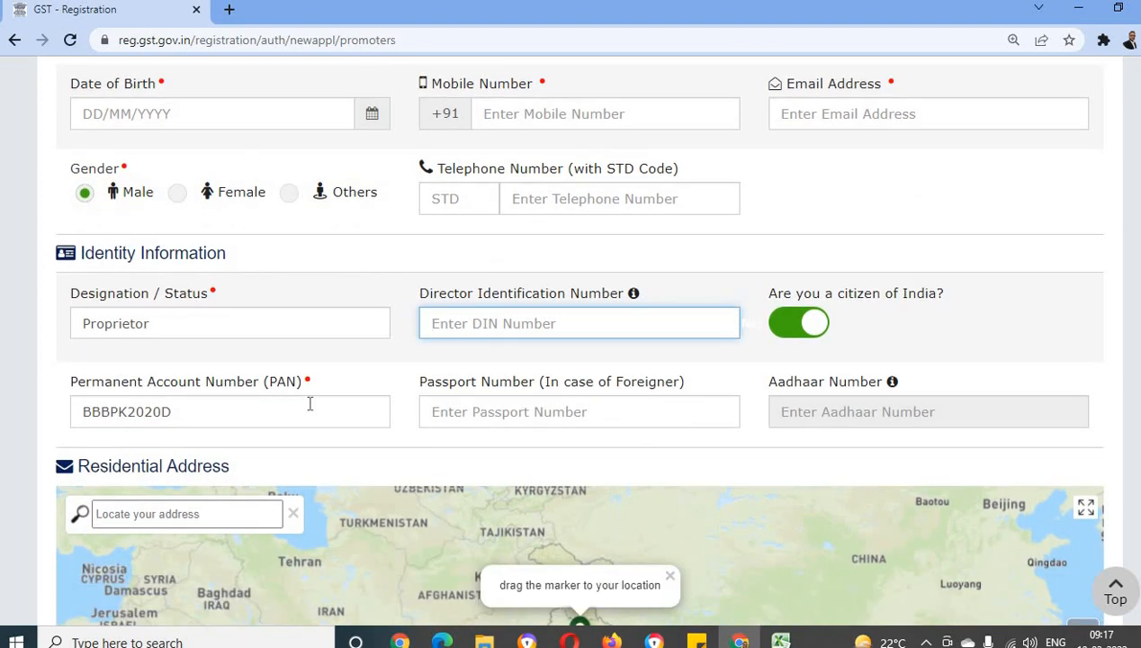
{"action": "scroll", "coordinate": [477, 401], "scroll_direction": "down", "scroll_amount": 1}
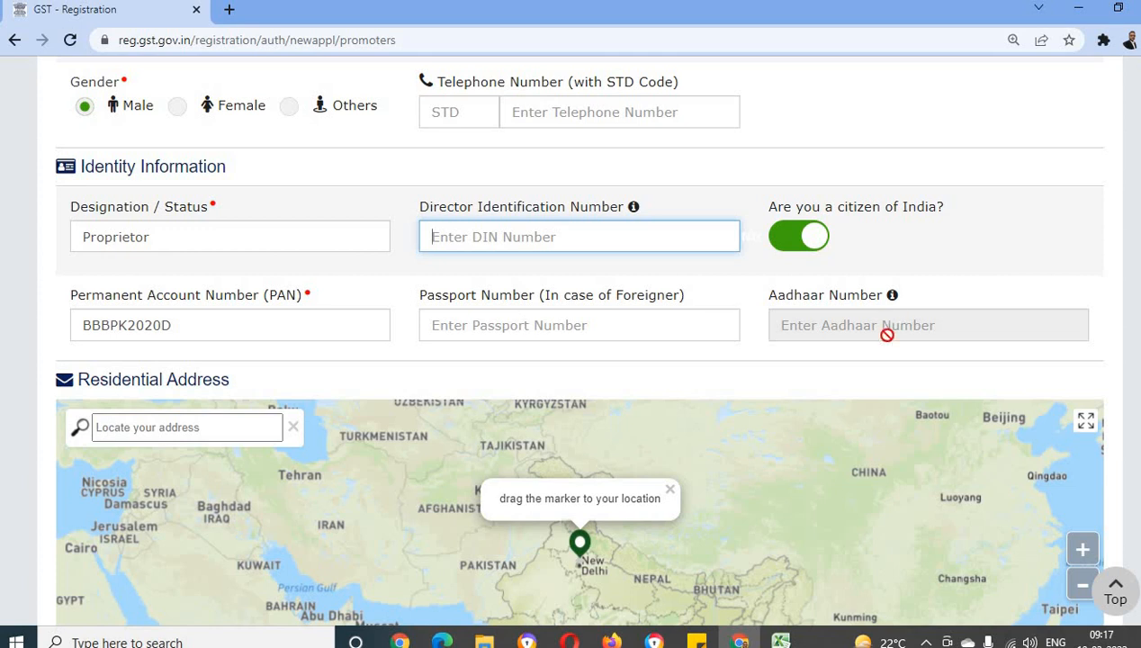
{"action": "scroll", "coordinate": [887, 326], "scroll_direction": "down", "scroll_amount": 1}
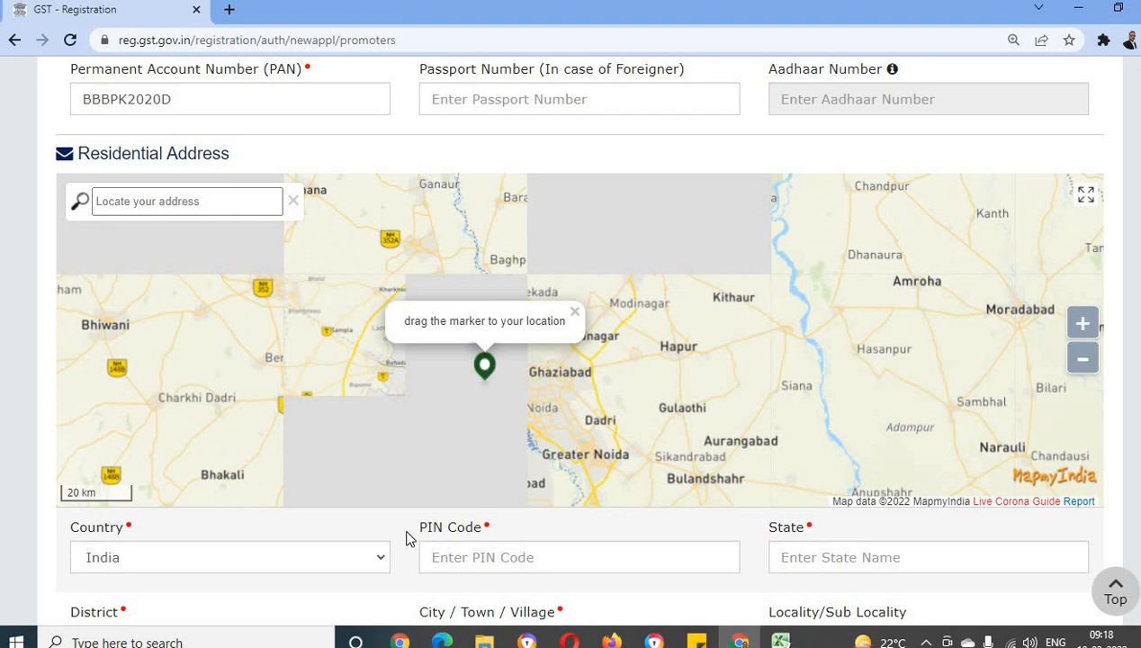
Fill in the PIN code, state and district of the proprietor's residential address
{"action": "scroll", "coordinate": [204, 461], "scroll_direction": "down", "scroll_amount": 1}
{"action": "left_click", "coordinate": [493, 470]}
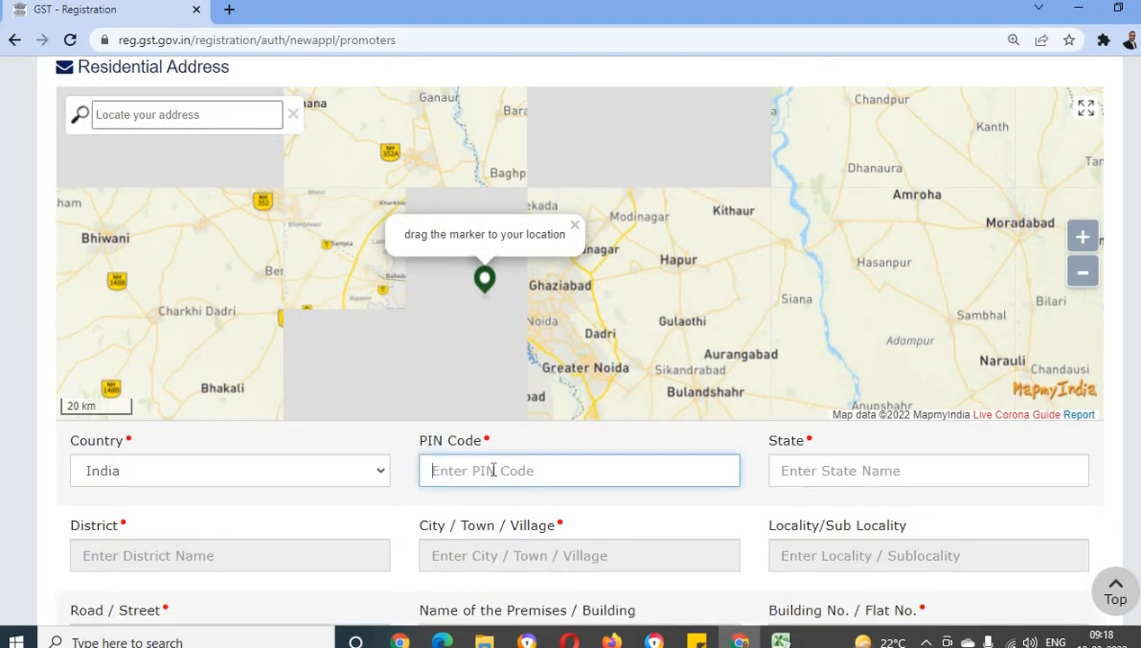
{"action": "type", "text": "13"}
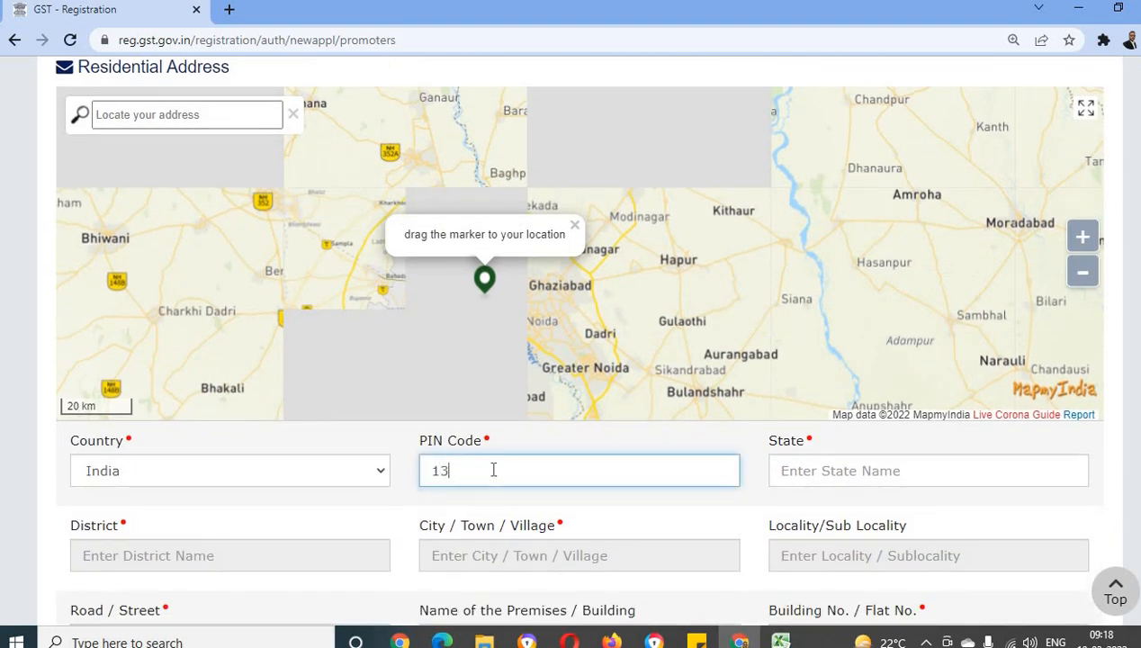
{"action": "type", "text": "1001"}
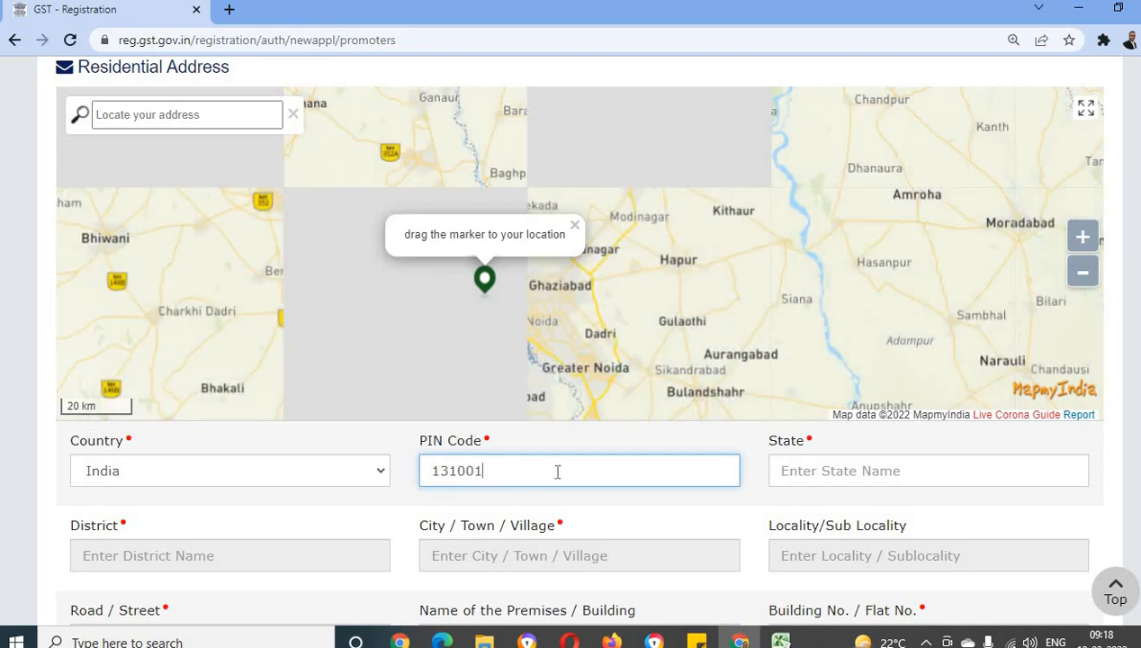
{"action": "left_click", "coordinate": [874, 475]}
{"action": "type", "text": "h"}
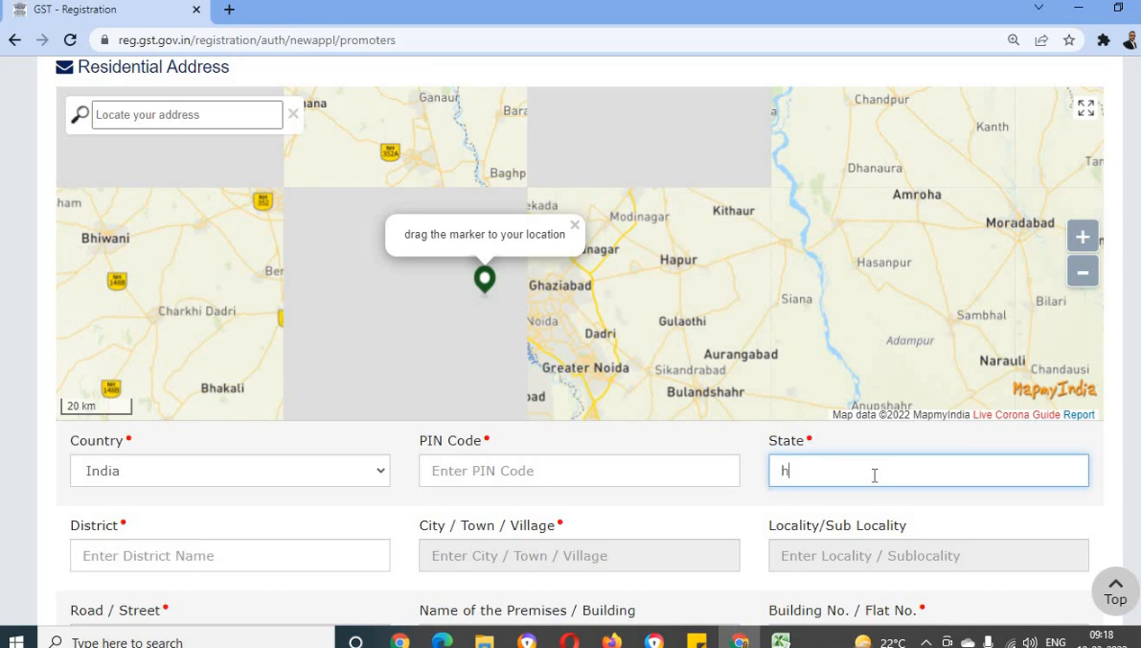
{"action": "type", "text": "aryana"}
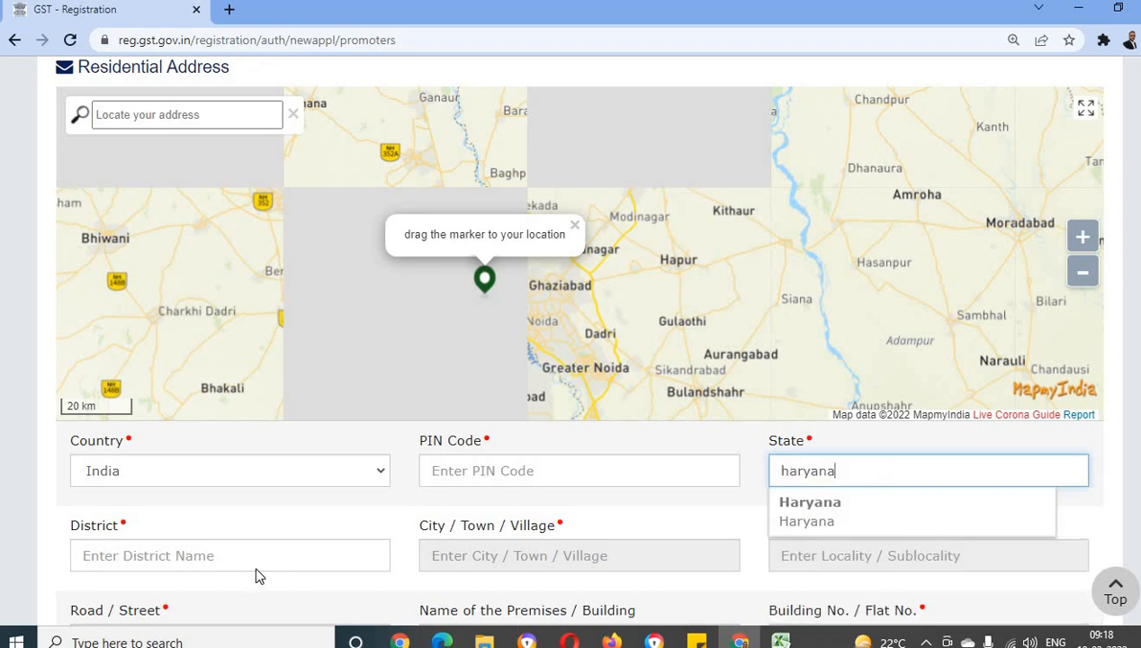
{"action": "left_click", "coordinate": [230, 558]}
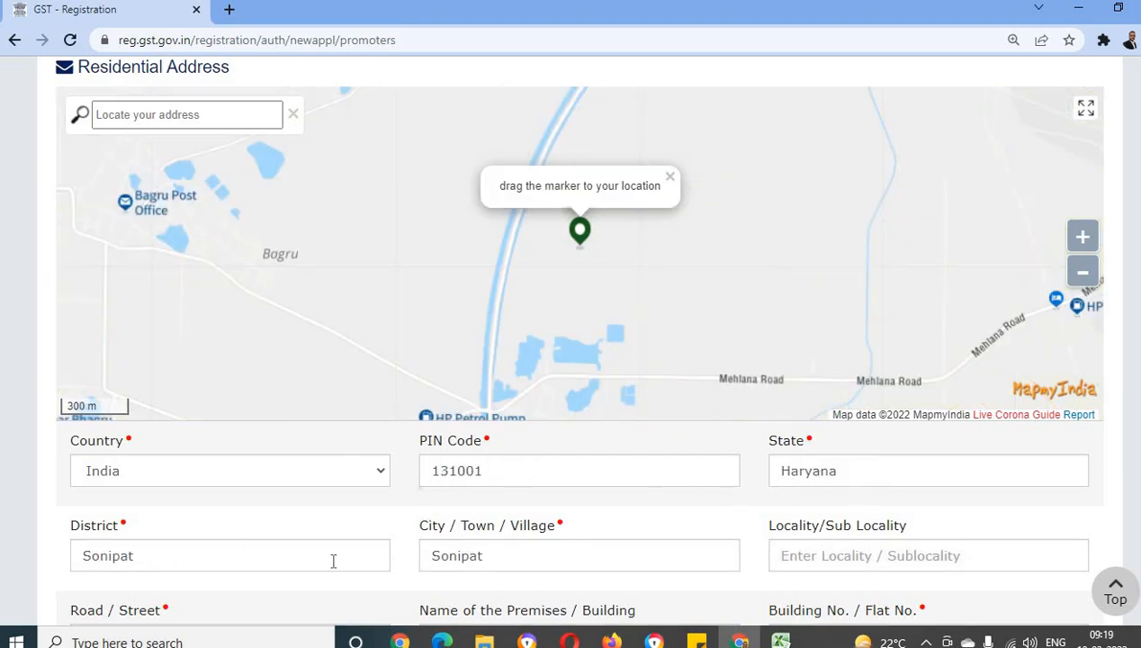
Fill in the locality, road, premises name and building number of the residential address
{"action": "scroll", "coordinate": [811, 474], "scroll_direction": "down", "scroll_amount": 2}
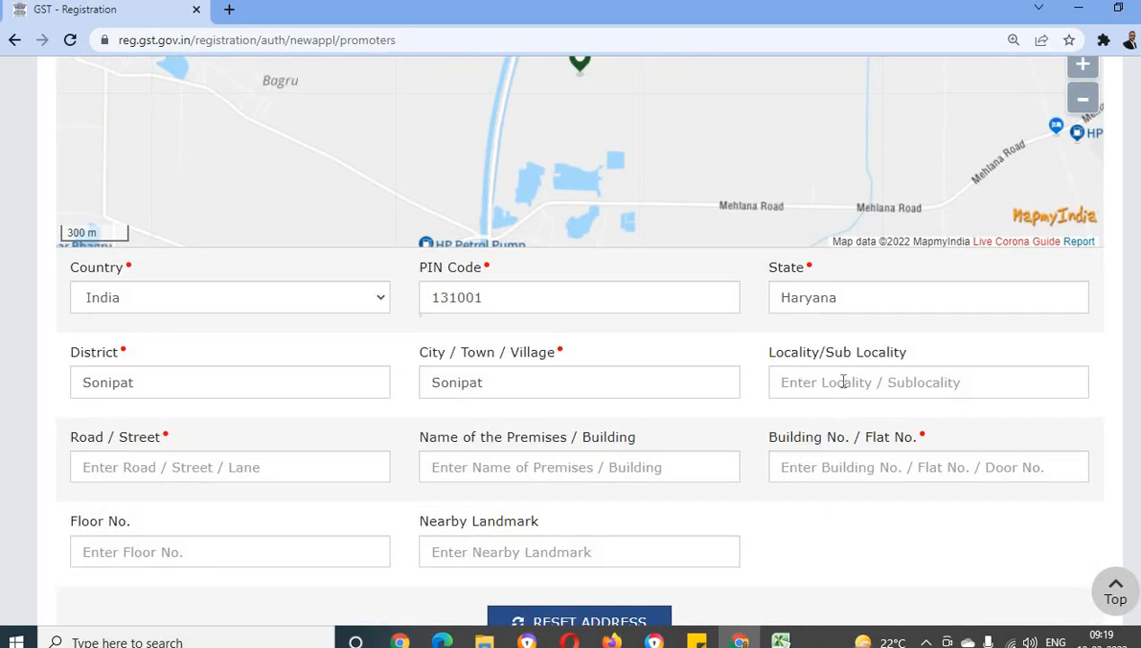
{"action": "left_click", "coordinate": [839, 382]}
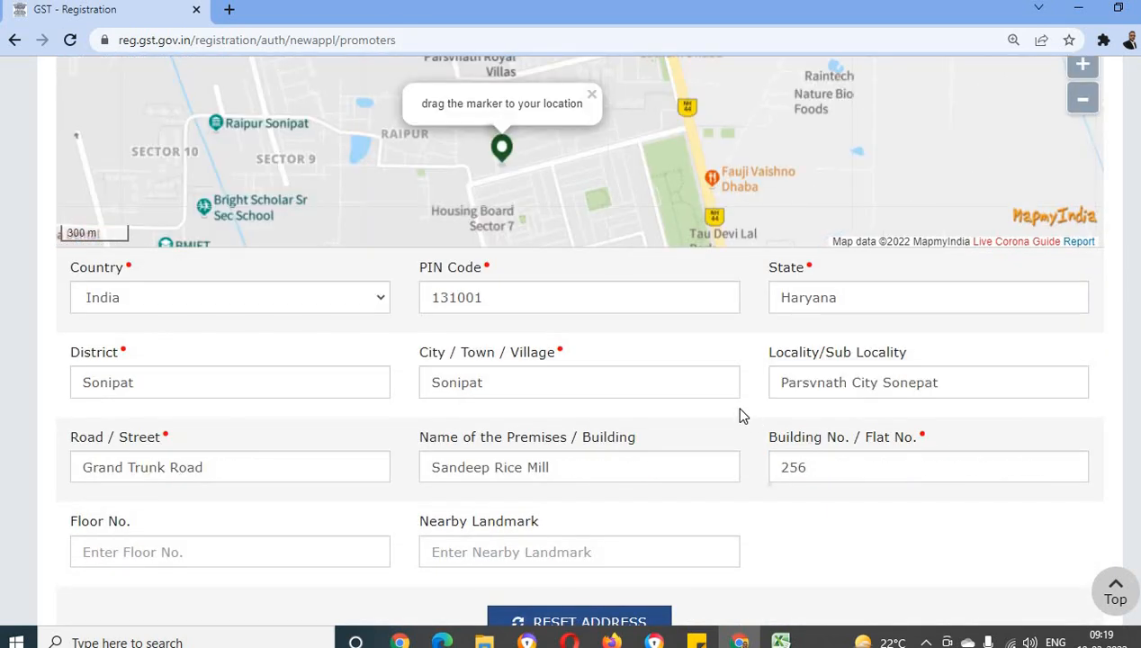
{"action": "scroll", "coordinate": [673, 396], "scroll_direction": "up", "scroll_amount": 1}
{"action": "scroll", "coordinate": [672, 396], "scroll_direction": "up", "scroll_amount": 1}
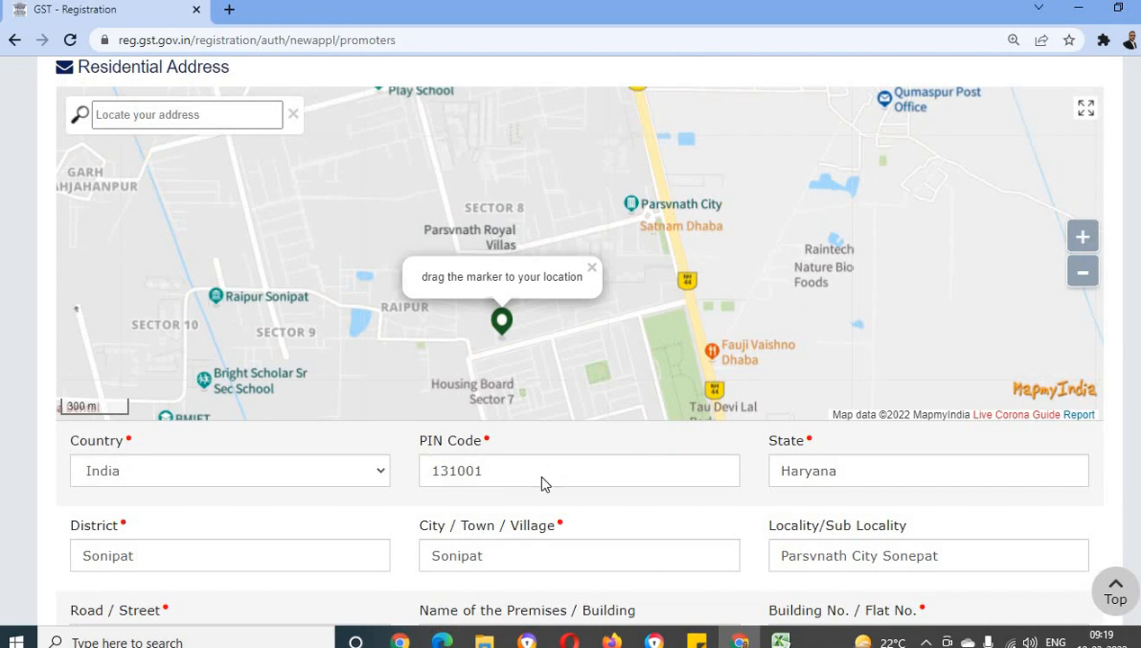
{"action": "scroll", "coordinate": [543, 480], "scroll_direction": "down", "scroll_amount": 2}
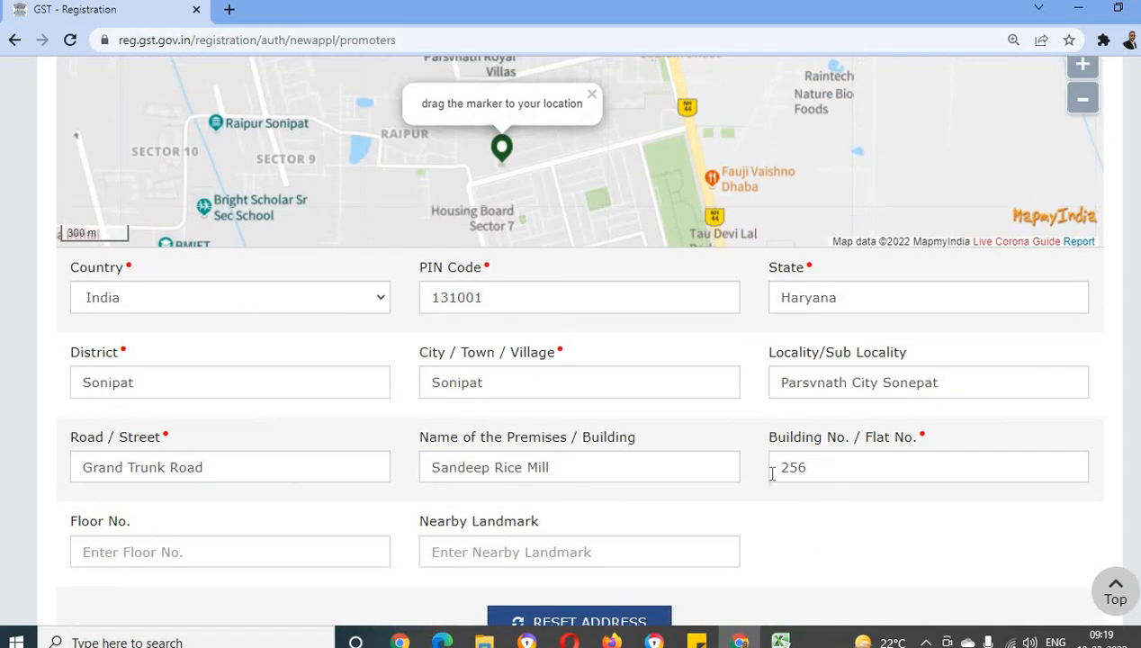
Move the map marker to the proprietor's residence and confirm the located address
{"action": "scroll", "coordinate": [544, 389], "scroll_direction": "up", "scroll_amount": 3}
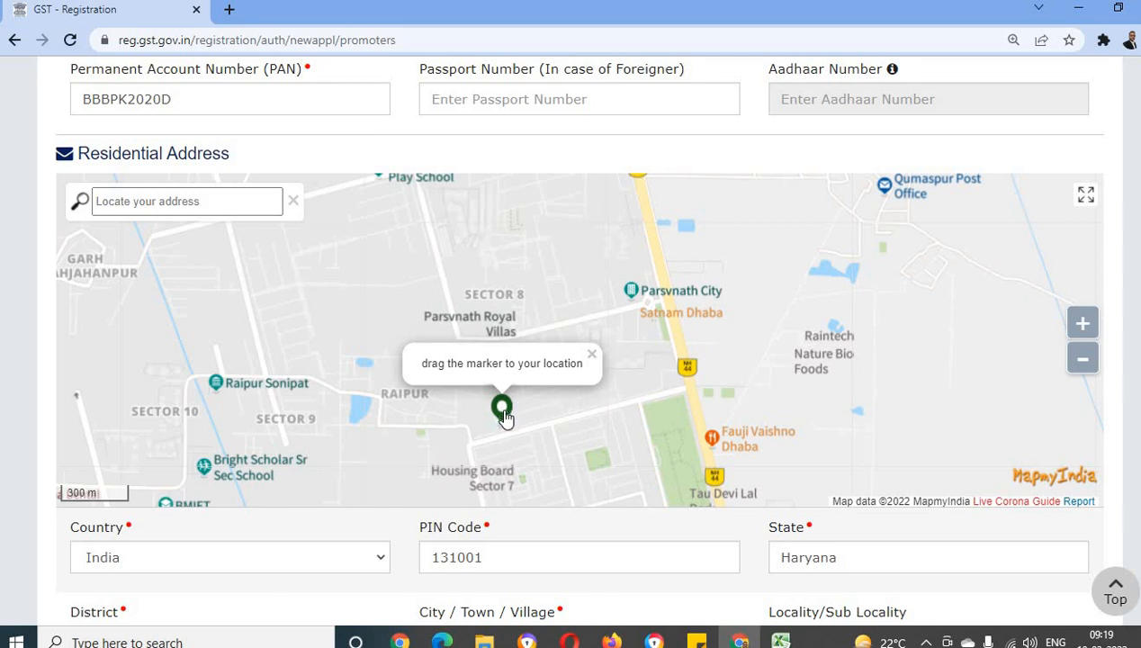
{"action": "mouse_move", "coordinate": [502, 410]}
{"action": "left_mouse_down"}
{"action": "mouse_move", "coordinate": [512, 404]}
{"action": "mouse_move", "coordinate": [475, 405]}
{"action": "mouse_move", "coordinate": [491, 417]}
{"action": "left_mouse_up"}
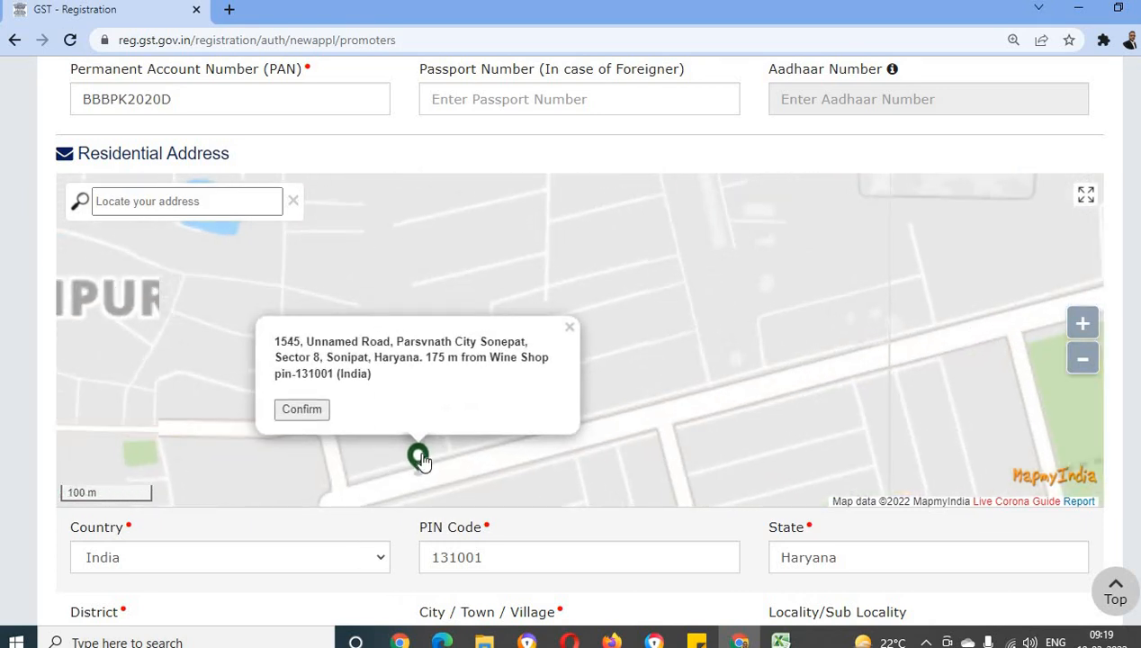
{"action": "left_click_drag", "start_coordinate": [422, 451], "coordinate": [434, 443]}
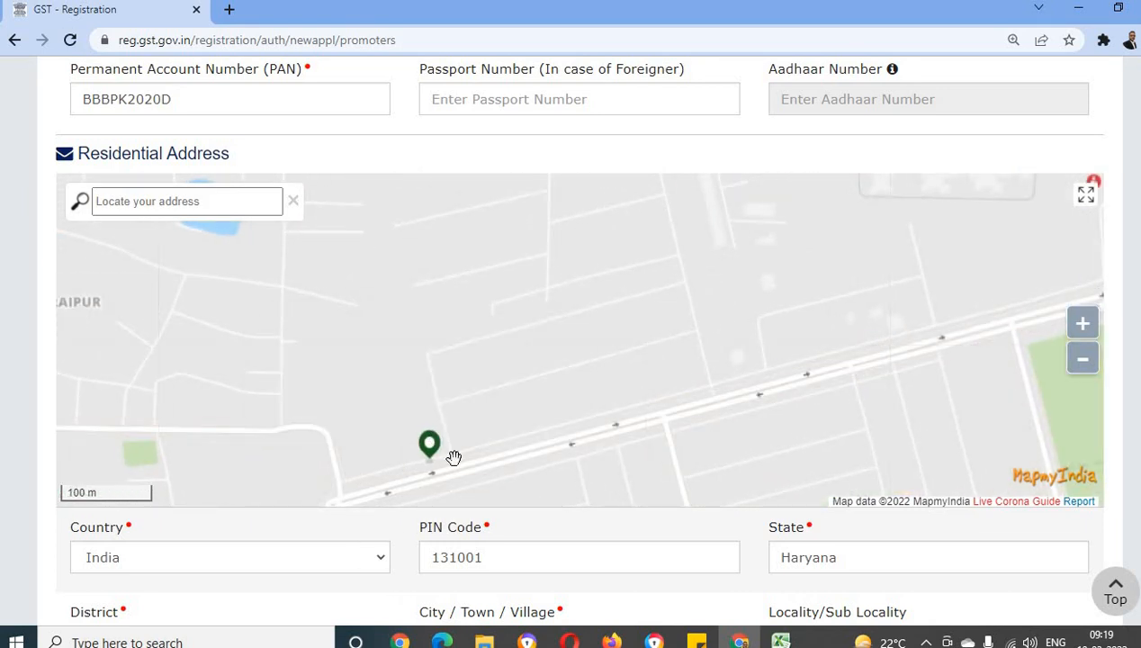
{"action": "scroll", "coordinate": [608, 328], "scroll_direction": "down", "scroll_amount": 1}
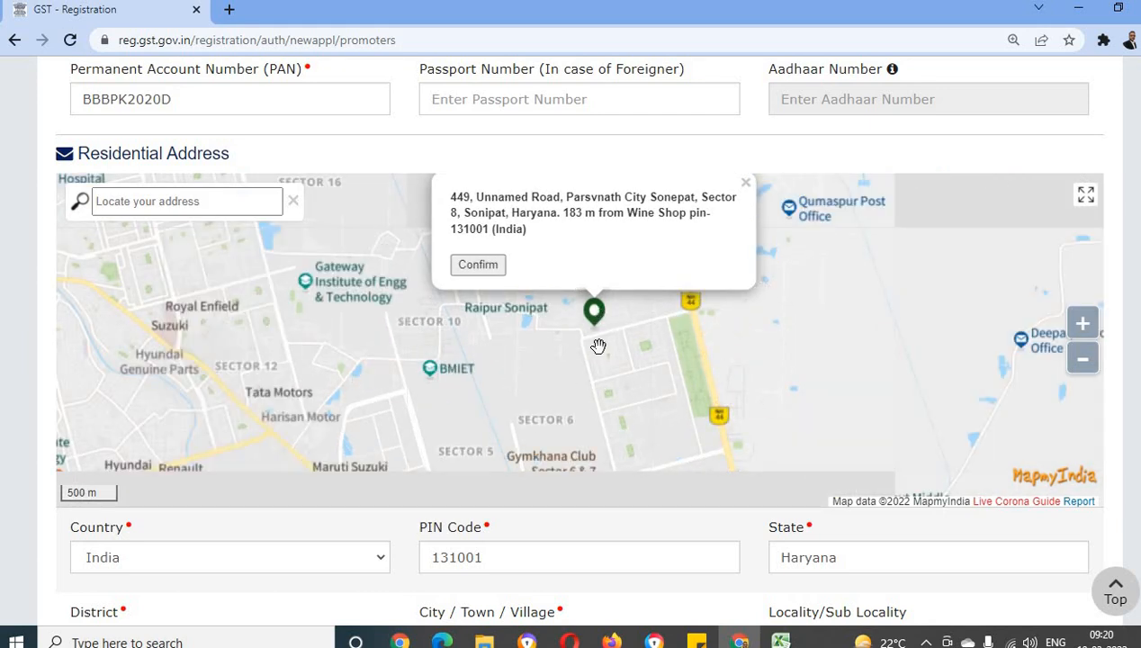
{"action": "scroll", "coordinate": [600, 338], "scroll_direction": "up", "scroll_amount": 2}
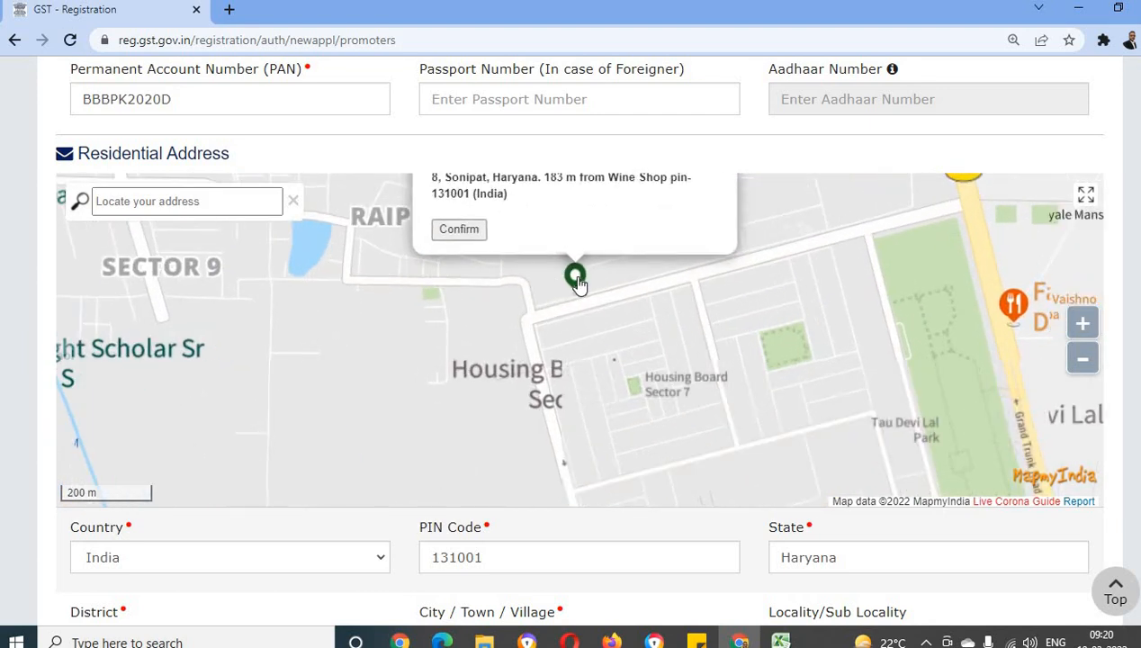
{"action": "left_click_drag", "start_coordinate": [574, 273], "coordinate": [534, 280]}
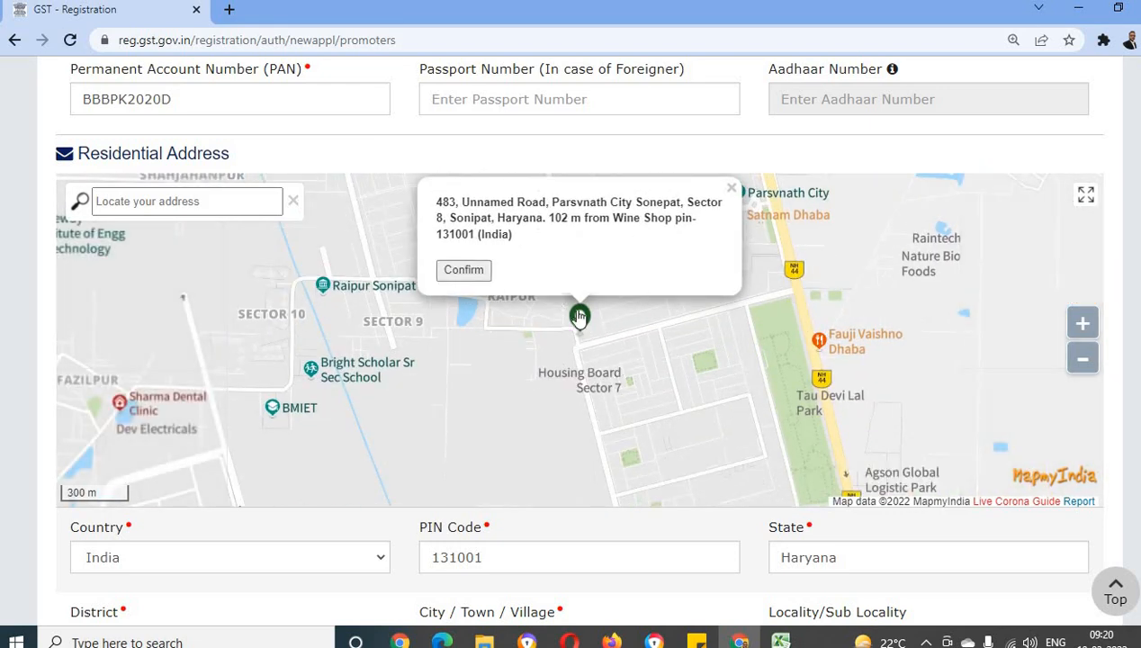
{"action": "left_click_drag", "start_coordinate": [579, 317], "coordinate": [593, 318]}
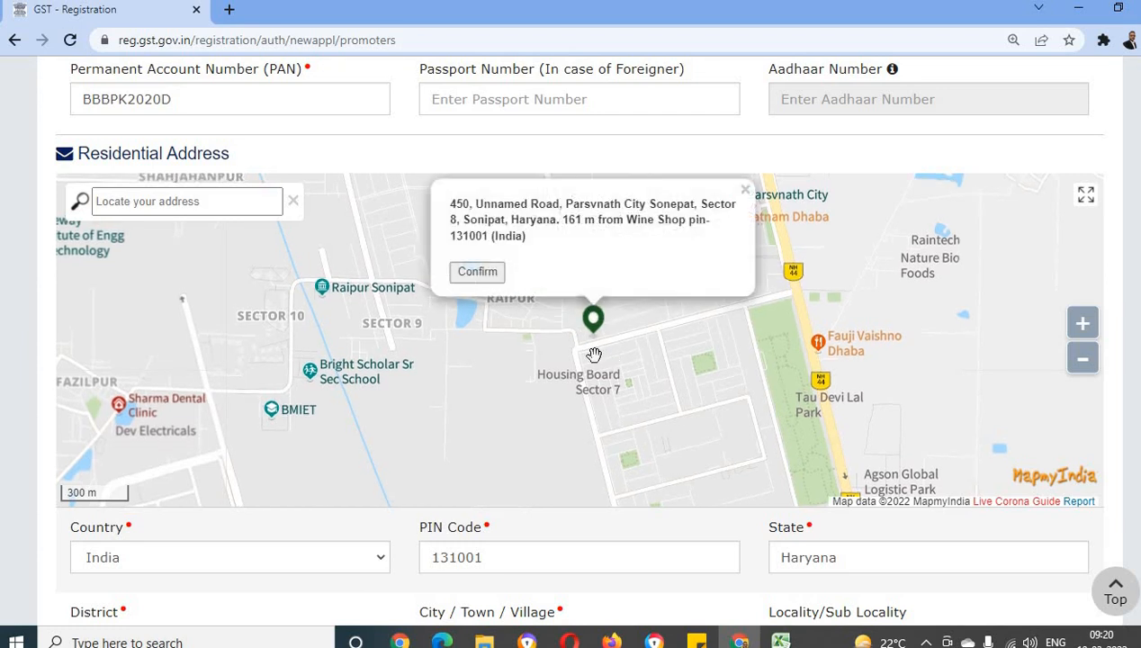
{"action": "left_click", "coordinate": [477, 272]}
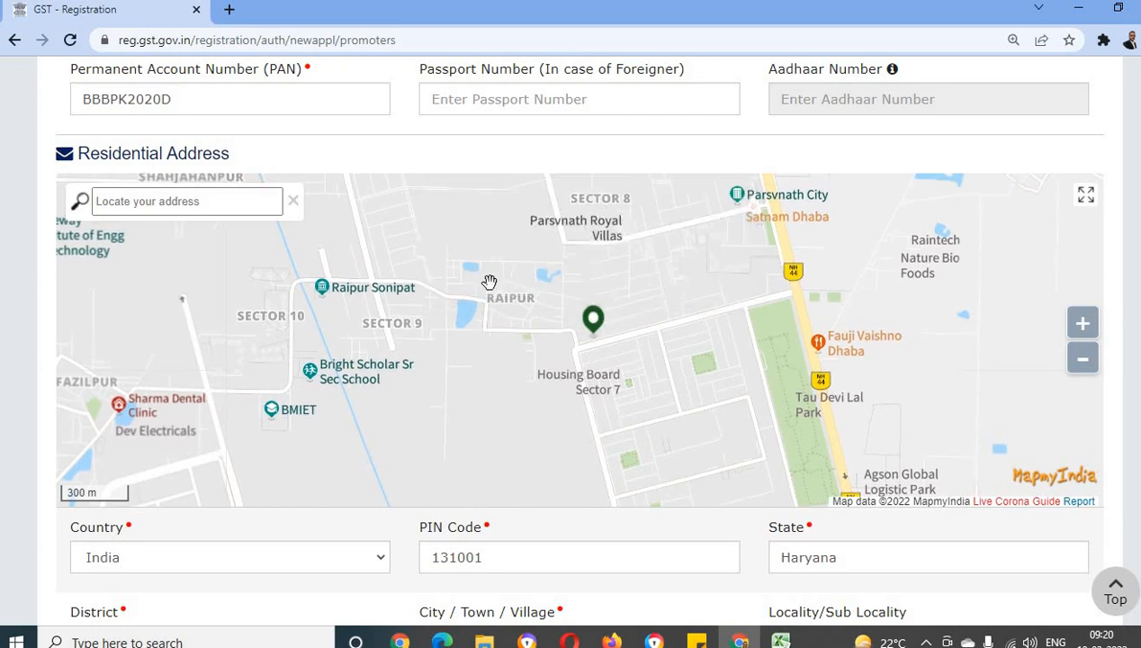
Upload the proprietor's JPEG photograph in the Document Upload section
{"action": "scroll", "coordinate": [504, 407], "scroll_direction": "down", "scroll_amount": 1}
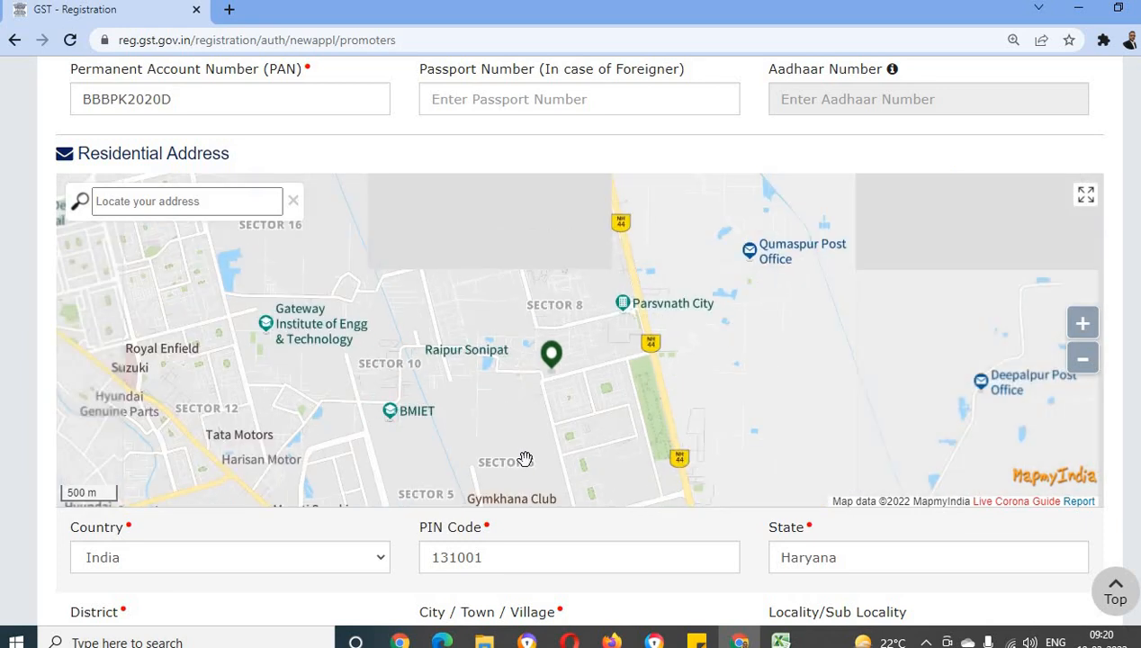
{"action": "scroll", "coordinate": [433, 580], "scroll_direction": "down", "scroll_amount": 5}
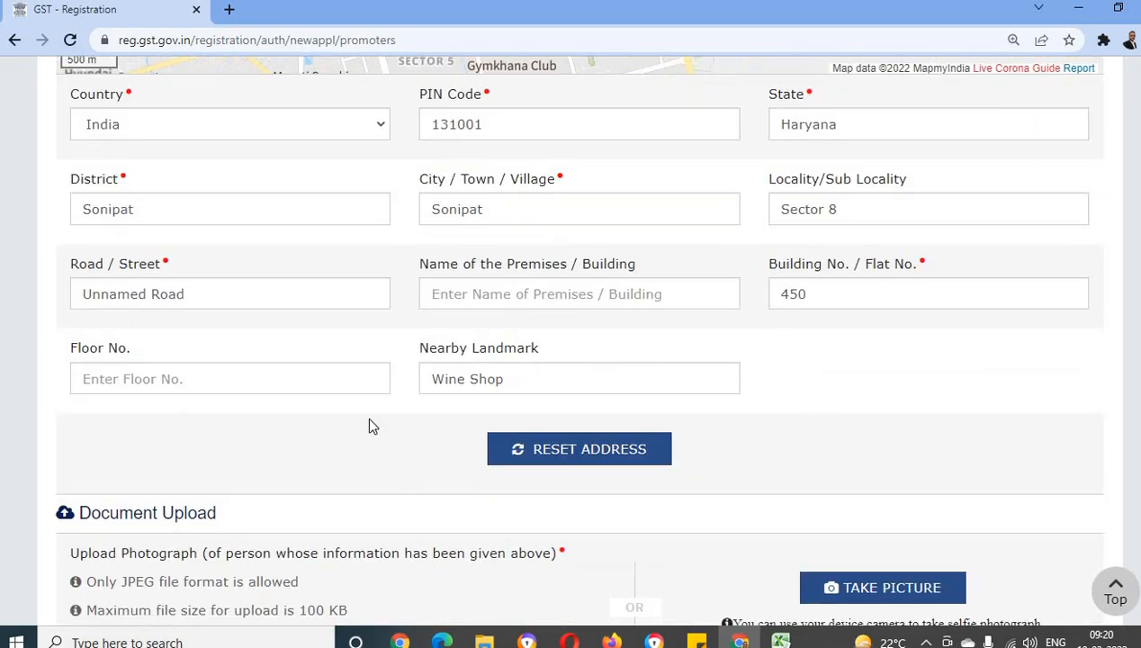
{"action": "scroll", "coordinate": [411, 442], "scroll_direction": "down", "scroll_amount": 1}
{"action": "scroll", "coordinate": [411, 441], "scroll_direction": "down", "scroll_amount": 2}
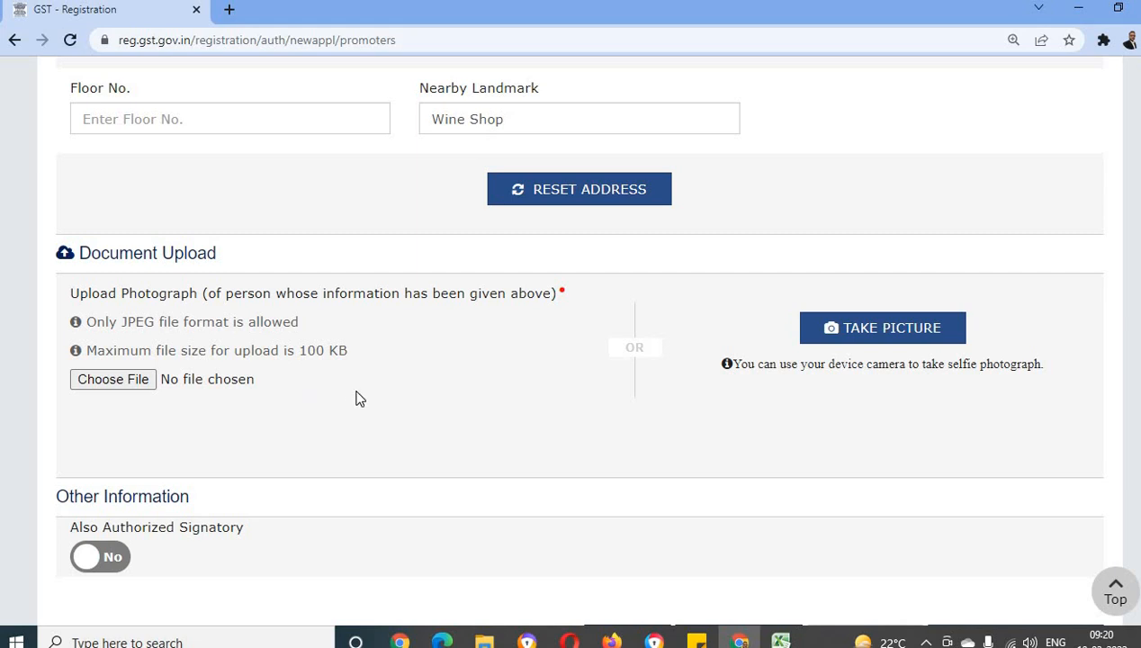
{"action": "scroll", "coordinate": [288, 342], "scroll_direction": "down", "scroll_amount": 2}
{"action": "left_click", "coordinate": [128, 222]}
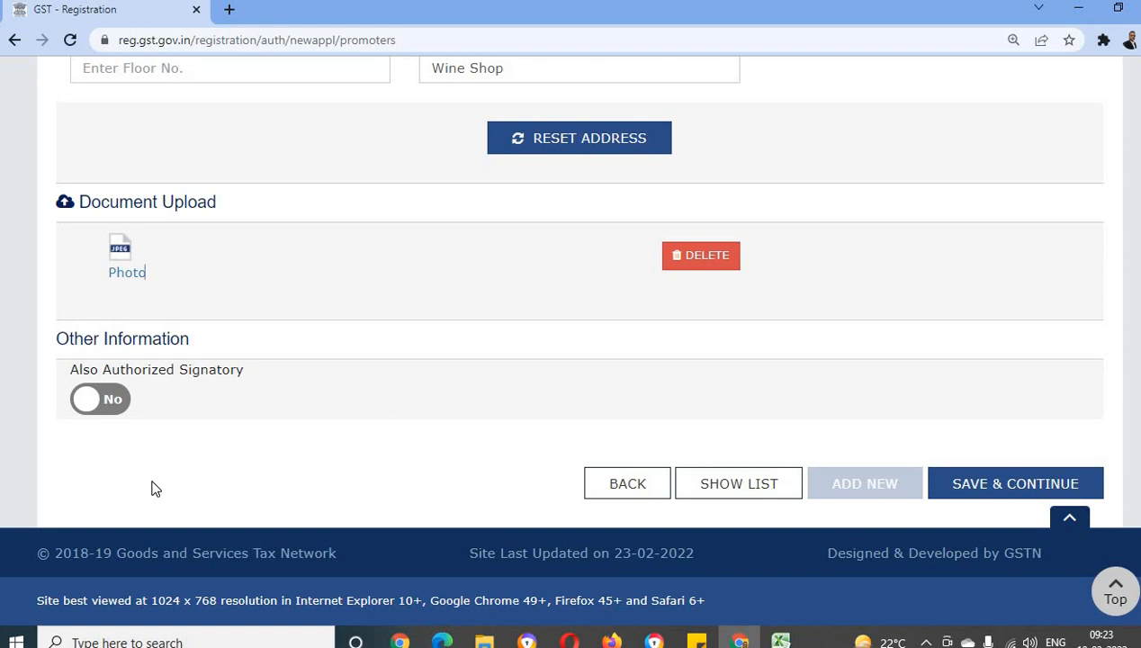
Set Also Authorized Signatory to Yes for the proprietor and save to continue to the authorized signatory details
{"action": "left_click", "coordinate": [100, 401]}
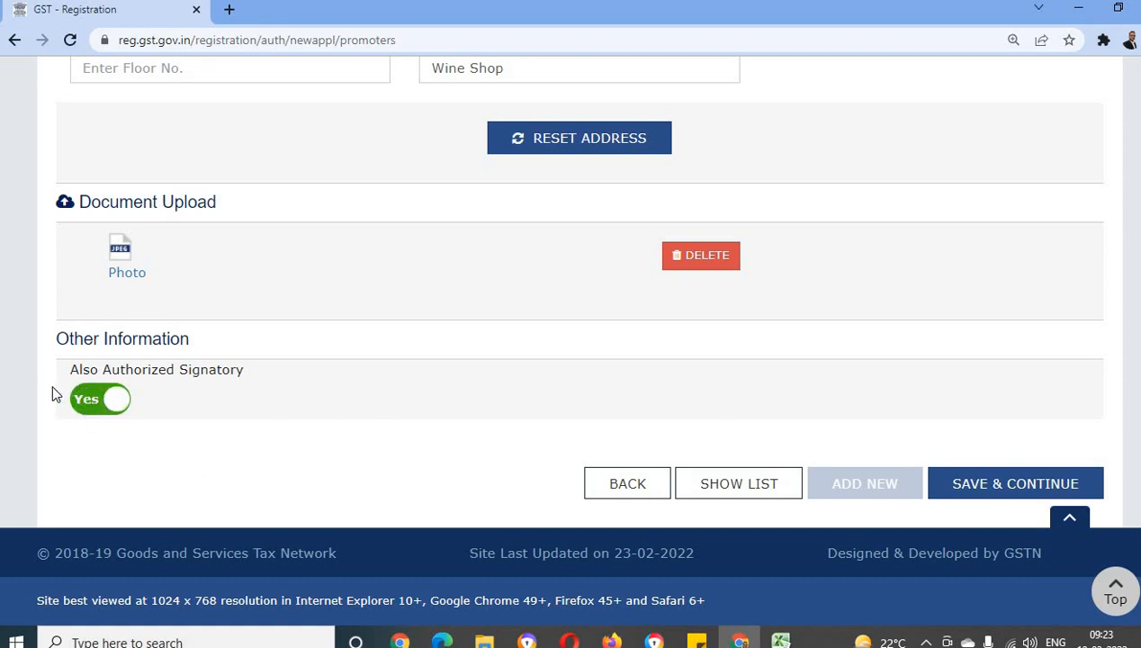
{"action": "scroll", "coordinate": [53, 387], "scroll_direction": "up", "scroll_amount": 15}
{"action": "scroll", "coordinate": [51, 394], "scroll_direction": "up", "scroll_amount": 3}
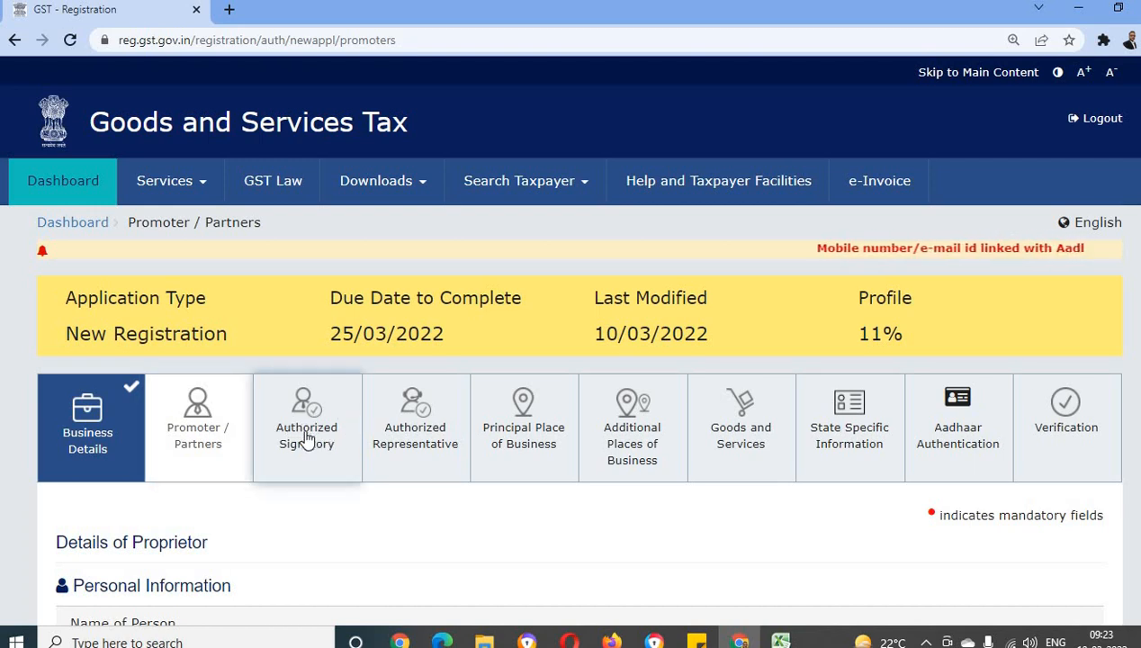
{"action": "scroll", "coordinate": [217, 478], "scroll_direction": "down", "scroll_amount": 20}
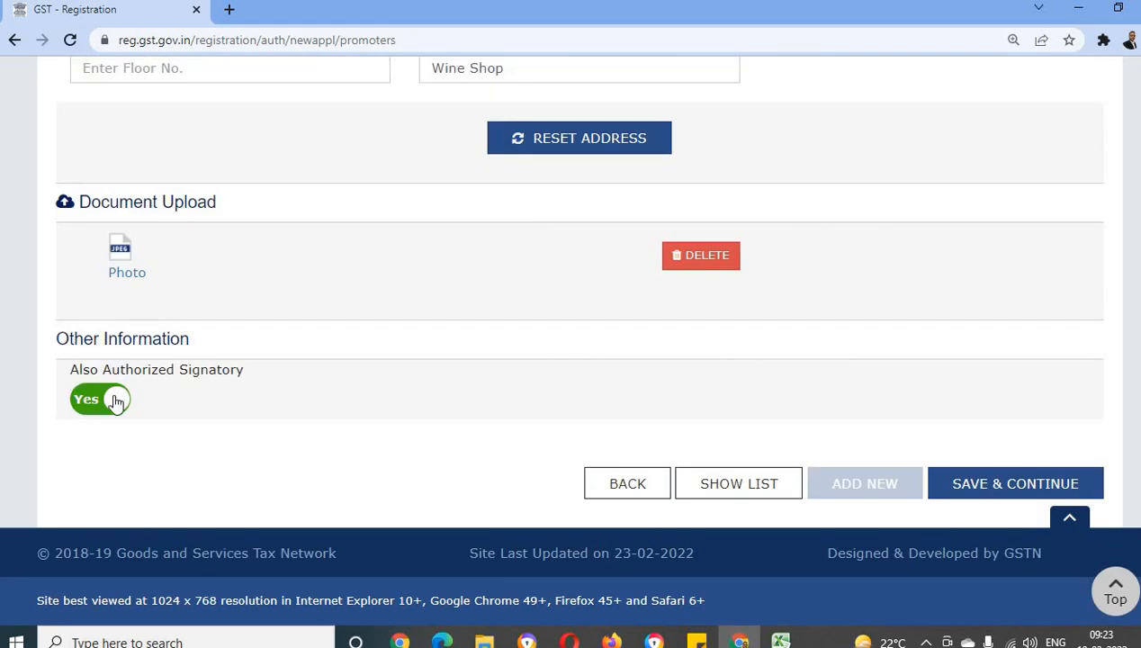
{"action": "left_click", "coordinate": [1015, 492]}
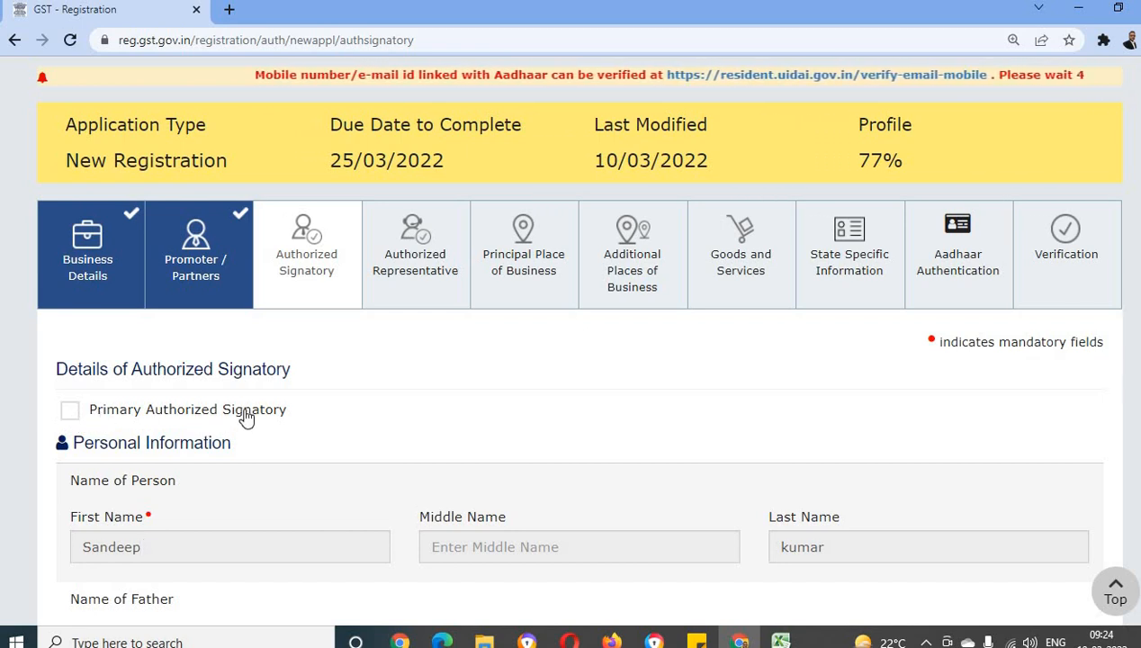
Mark the person as Primary Authorized Signatory and save to continue to the authorized representative details
{"action": "left_click", "coordinate": [71, 410]}
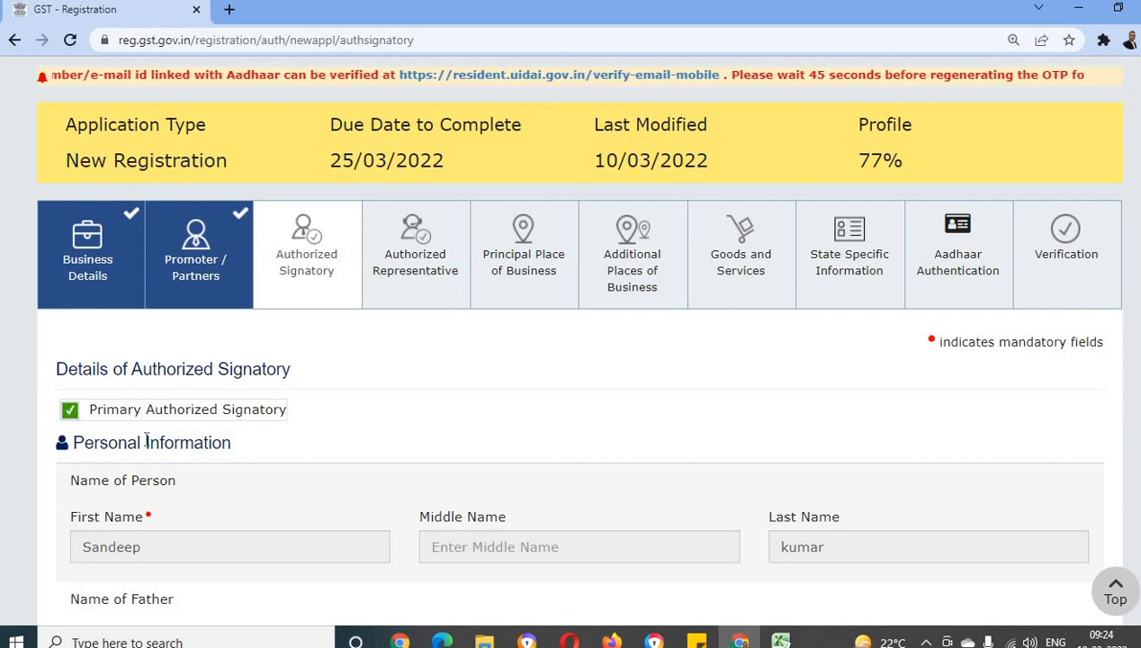
{"action": "scroll", "coordinate": [141, 499], "scroll_direction": "down", "scroll_amount": 2}
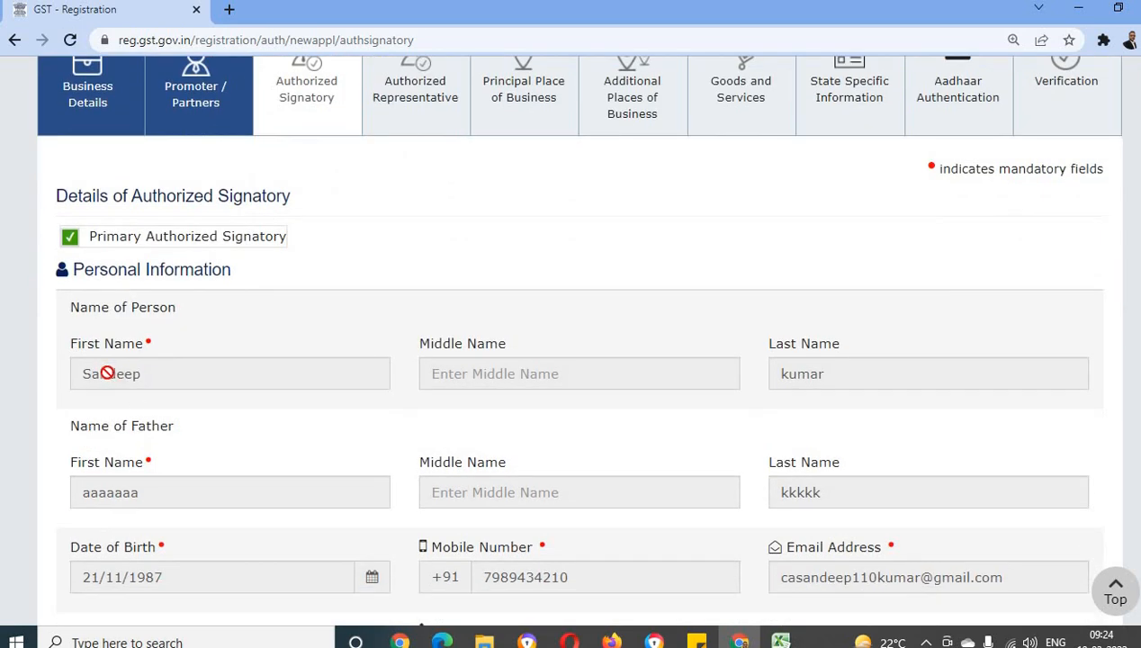
{"action": "scroll", "coordinate": [164, 407], "scroll_direction": "up", "scroll_amount": 3}
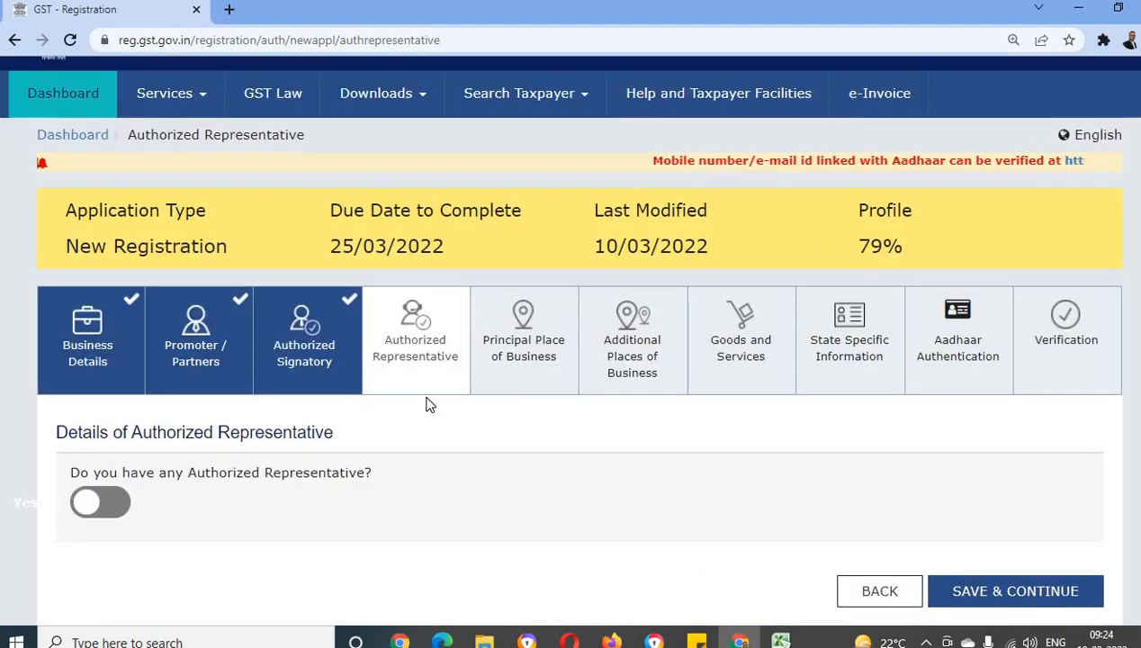
Enable the authorized representative option to examine its details form, and turn the option back off
{"action": "scroll", "coordinate": [441, 397], "scroll_direction": "down", "scroll_amount": 1}
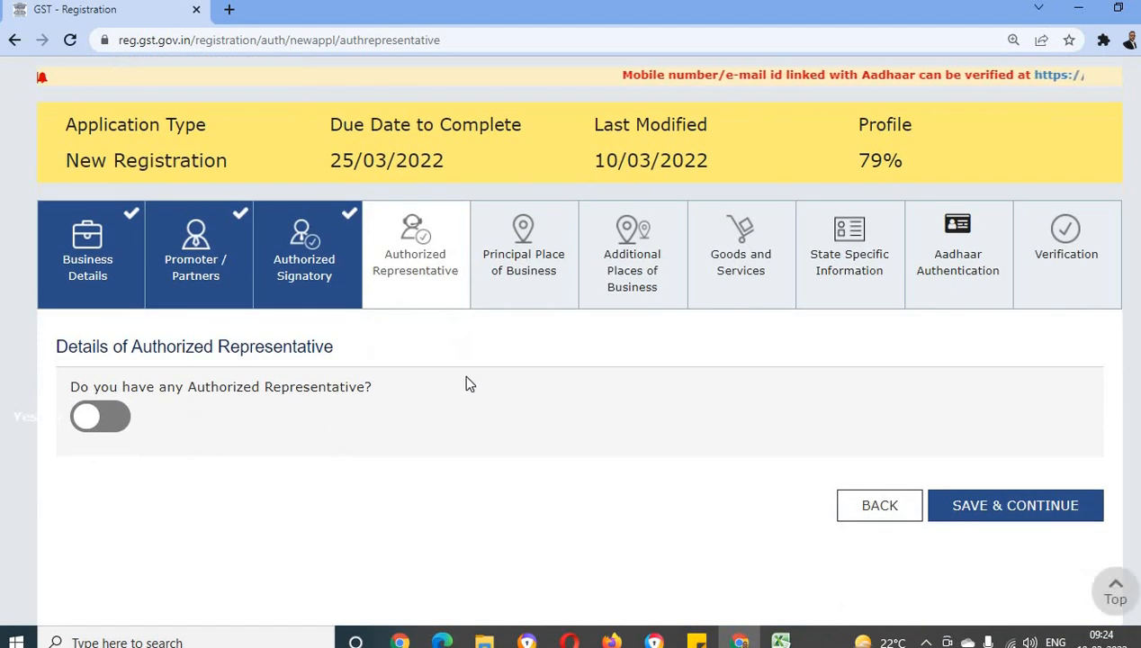
{"action": "left_click", "coordinate": [99, 417]}
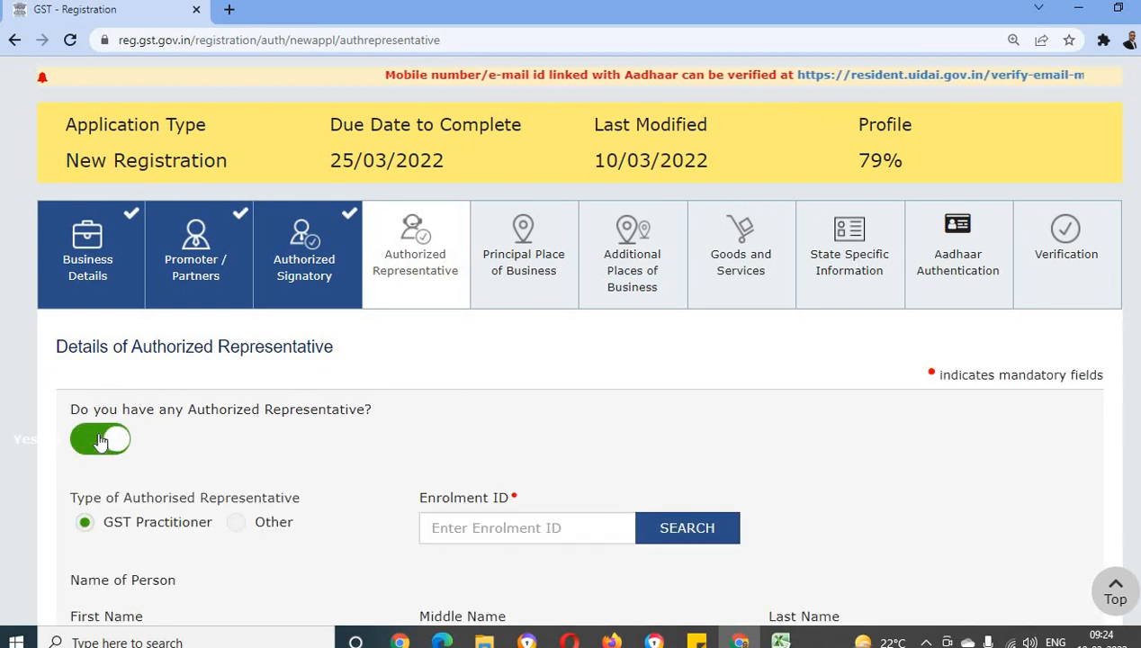
{"action": "scroll", "coordinate": [199, 442], "scroll_direction": "down", "scroll_amount": 2}
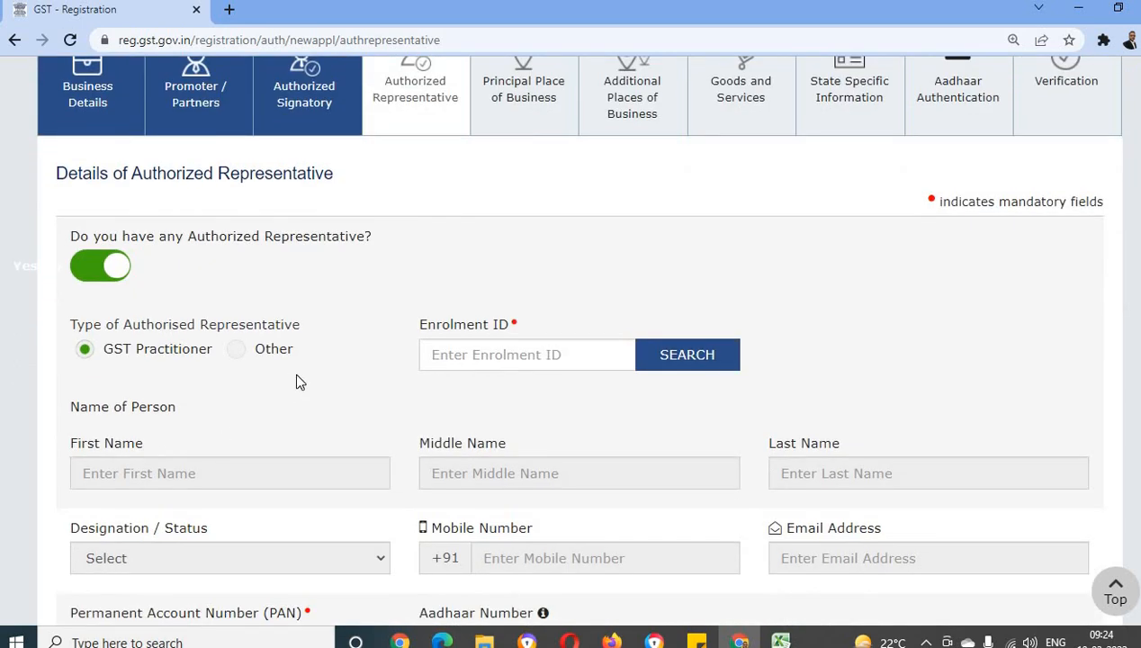
{"action": "scroll", "coordinate": [293, 375], "scroll_direction": "down", "scroll_amount": 4}
{"action": "scroll", "coordinate": [293, 379], "scroll_direction": "up", "scroll_amount": 2}
{"action": "scroll", "coordinate": [293, 379], "scroll_direction": "up", "scroll_amount": 1}
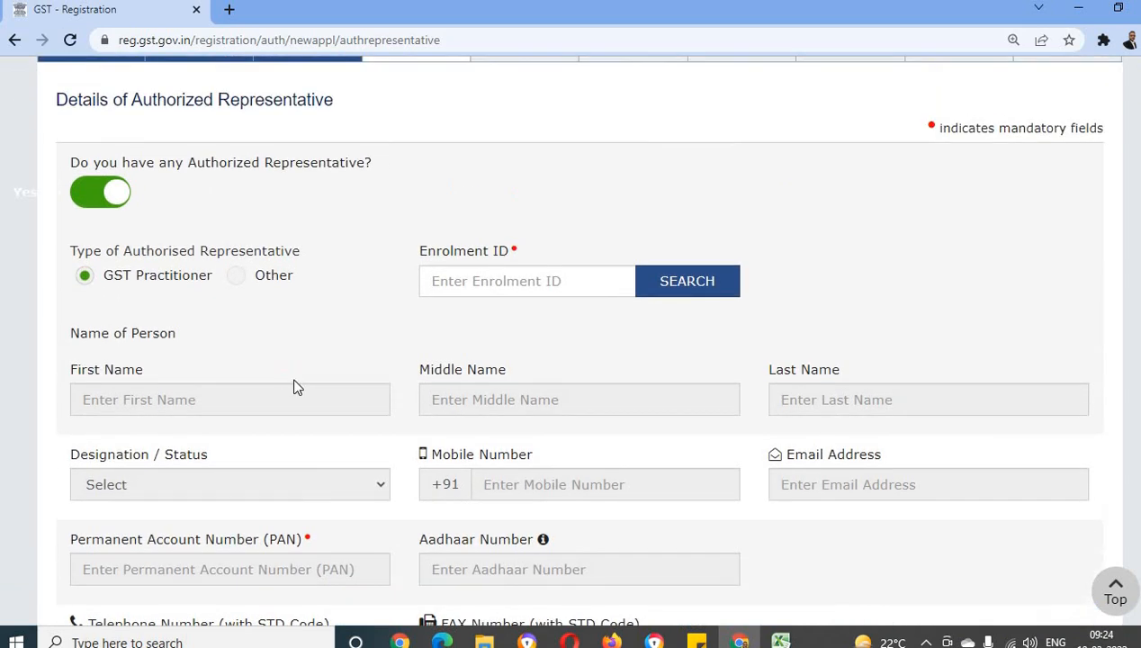
{"action": "scroll", "coordinate": [298, 387], "scroll_direction": "up", "scroll_amount": 1}
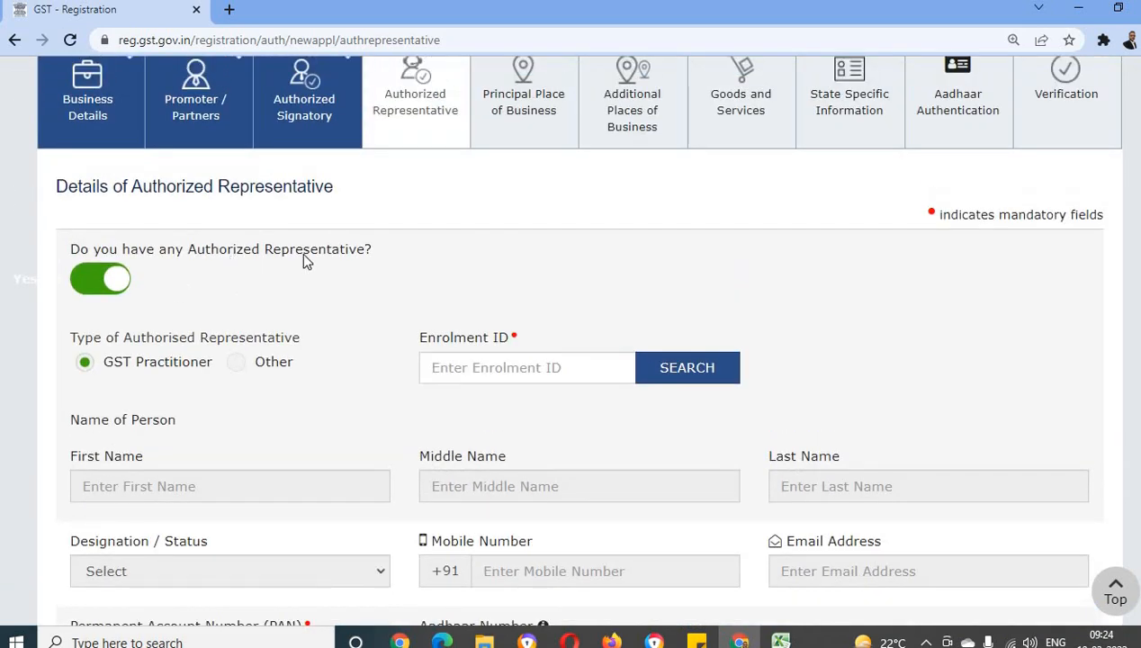
{"action": "left_click", "coordinate": [95, 288]}
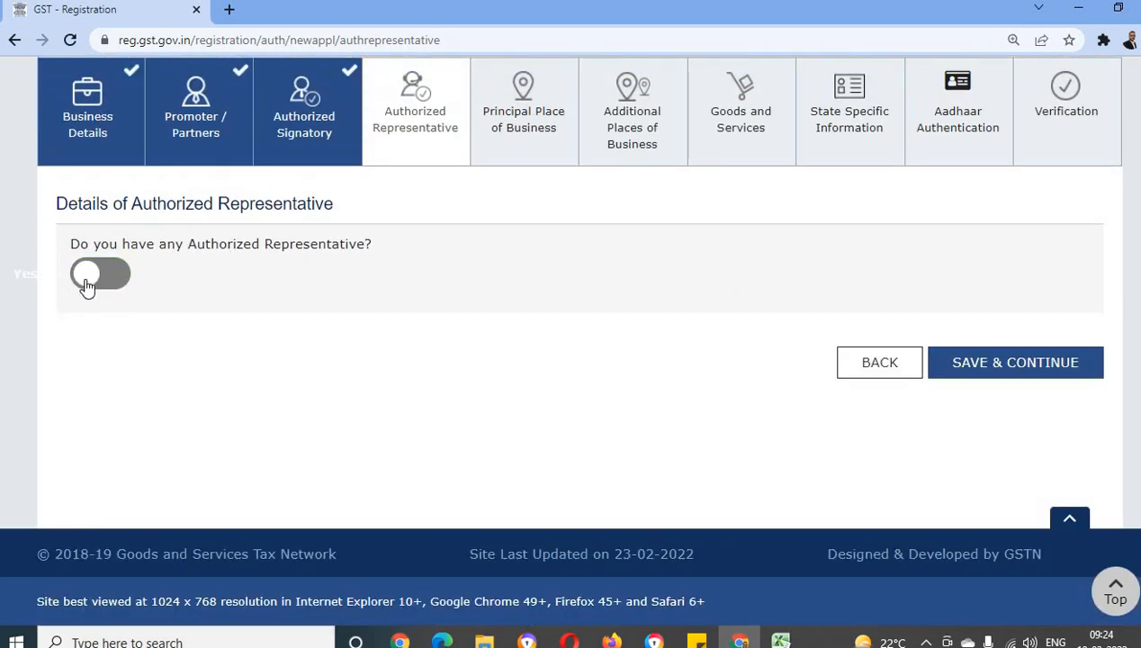
Save the authorized representative section without a representative, continue to Principal Place of Business, and check the application's last modified date
{"action": "left_click", "coordinate": [996, 363]}
{"action": "left_click", "coordinate": [996, 363]}
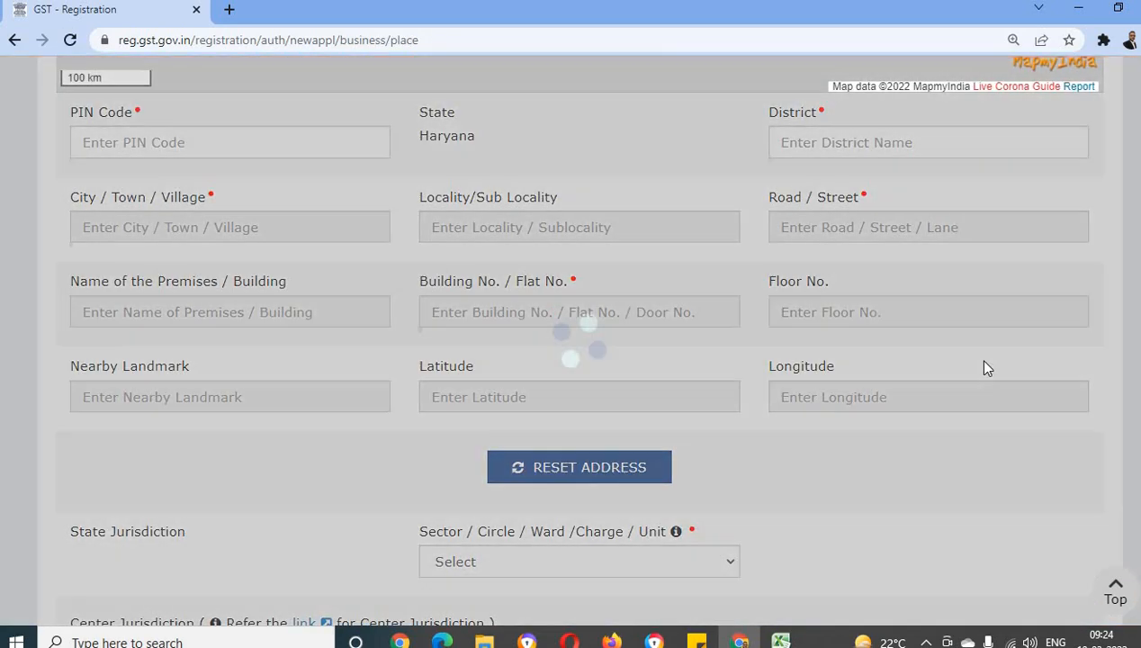
{"action": "scroll", "coordinate": [617, 364], "scroll_direction": "down", "scroll_amount": 2}
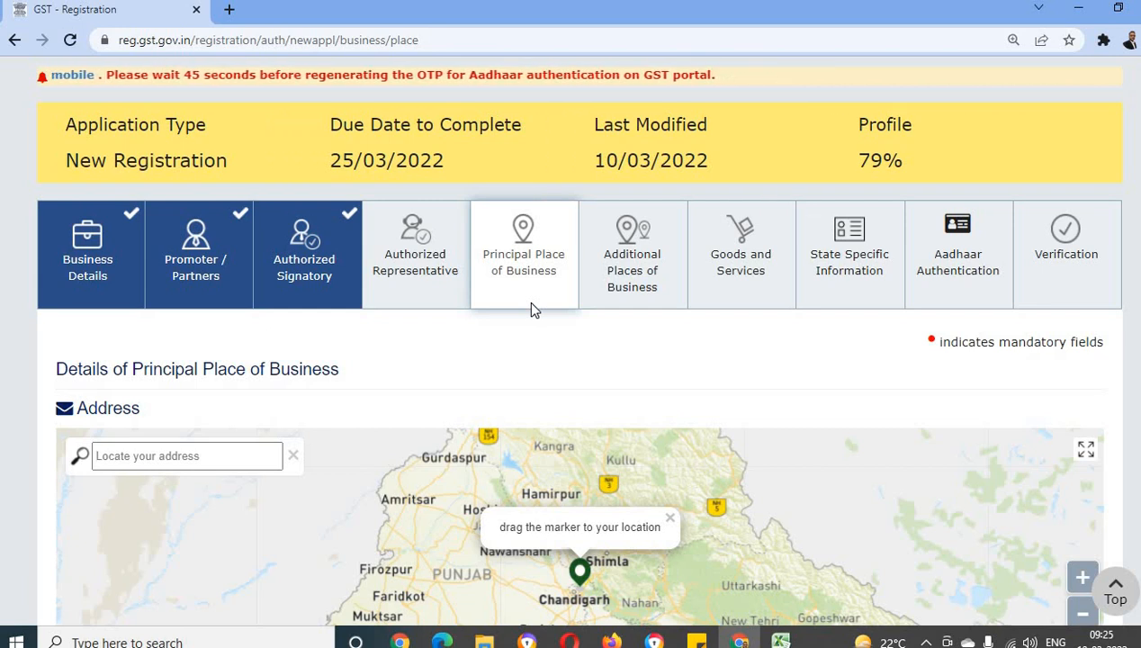
{"action": "scroll", "coordinate": [530, 288], "scroll_direction": "up", "scroll_amount": 1}
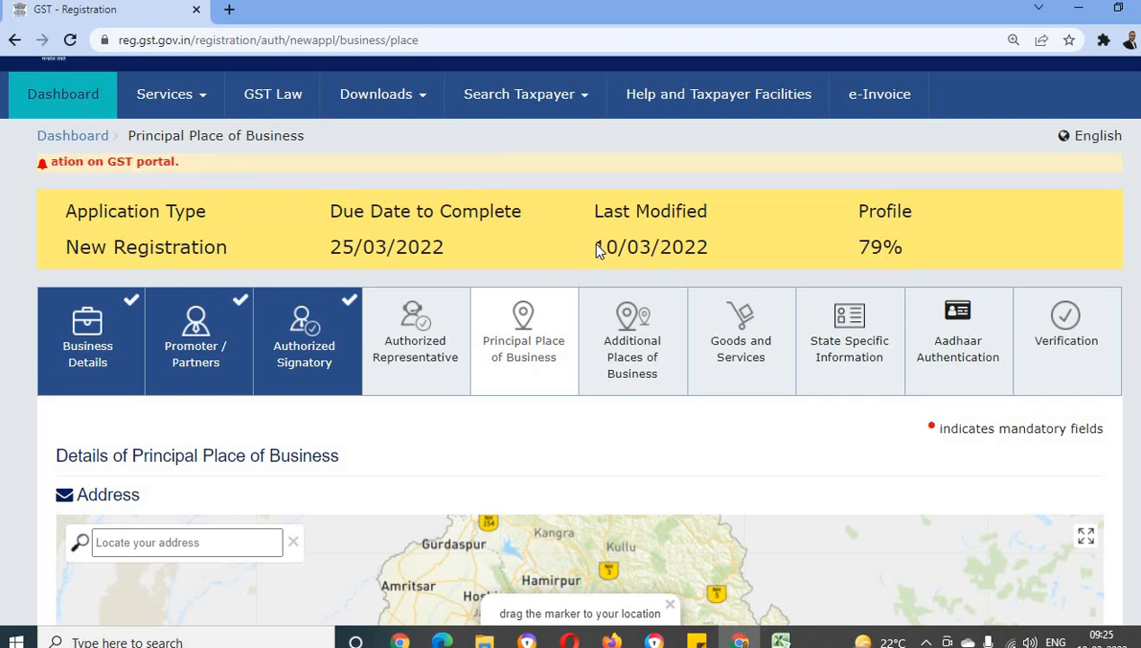
{"action": "left_click_drag", "start_coordinate": [590, 247], "coordinate": [721, 247]}
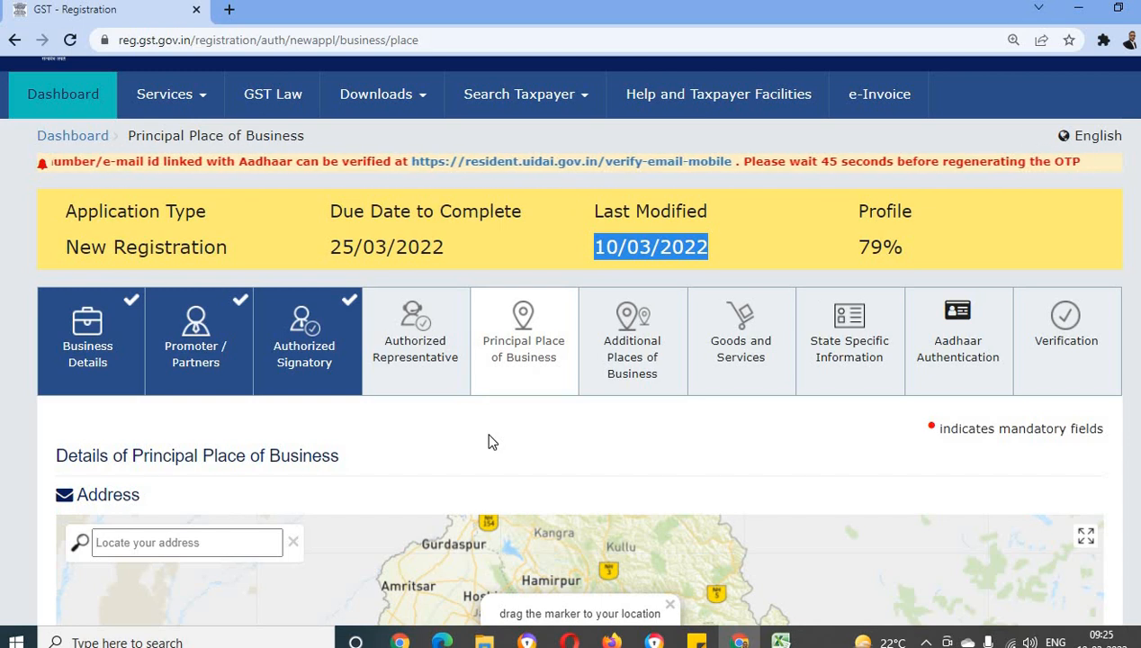
Fill the principal place address from its postal code using the Sonipat, Haryana suggestion, and shift the map marker slightly
{"action": "scroll", "coordinate": [492, 443], "scroll_direction": "down", "scroll_amount": 2}
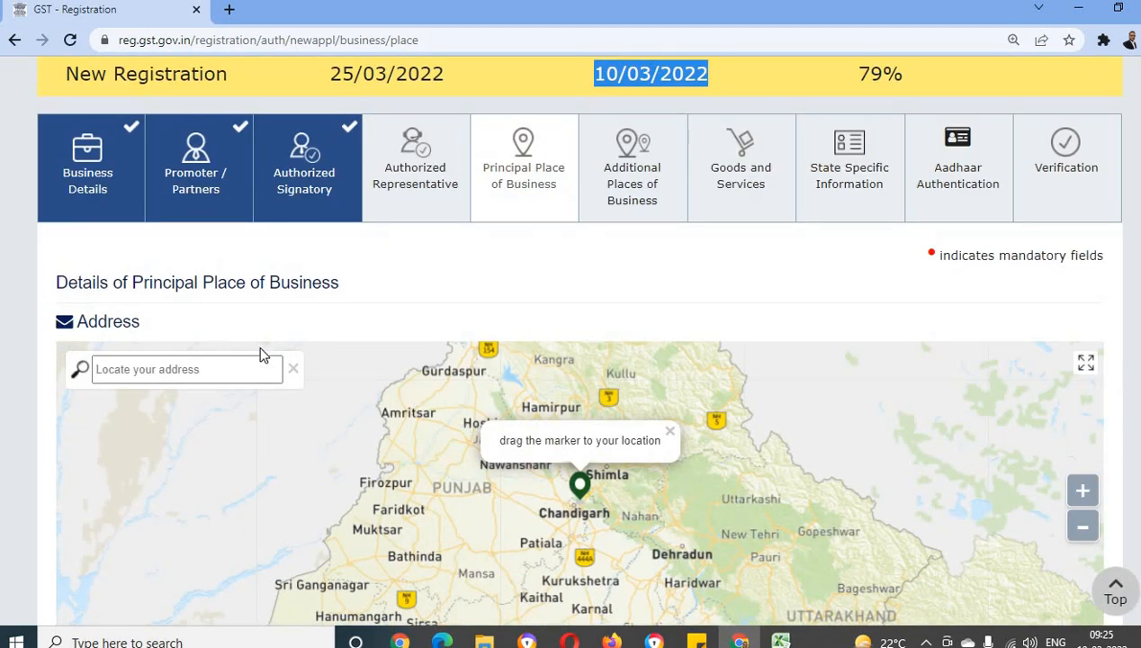
{"action": "scroll", "coordinate": [229, 436], "scroll_direction": "down", "scroll_amount": 5}
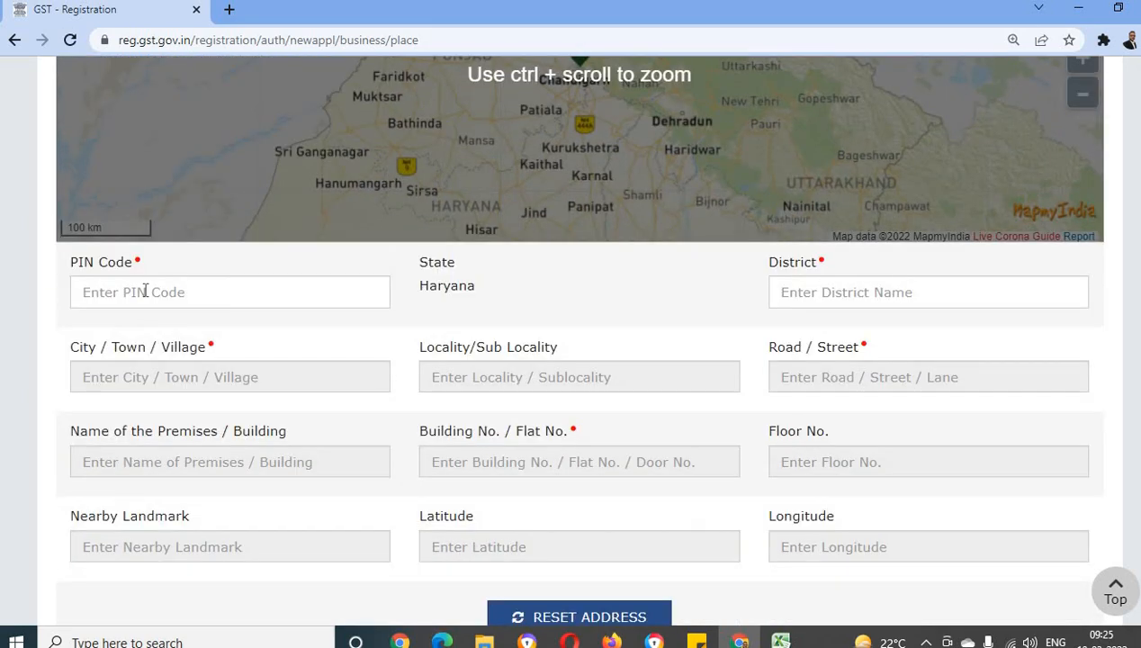
{"action": "left_click", "coordinate": [145, 291]}
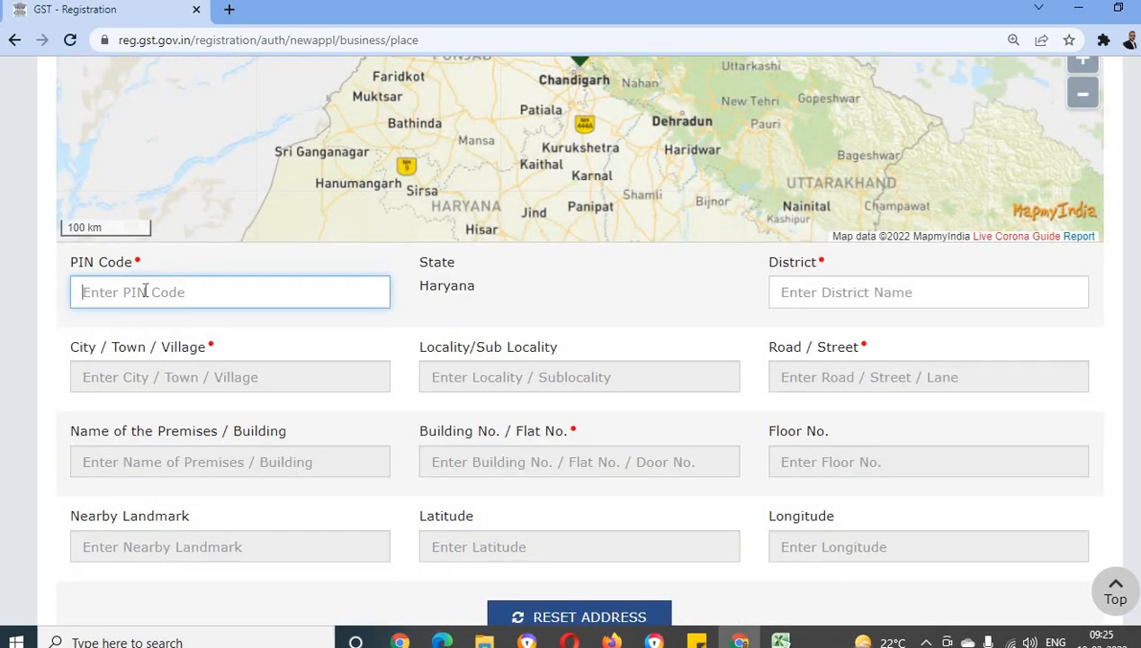
{"action": "type", "text": "131001"}
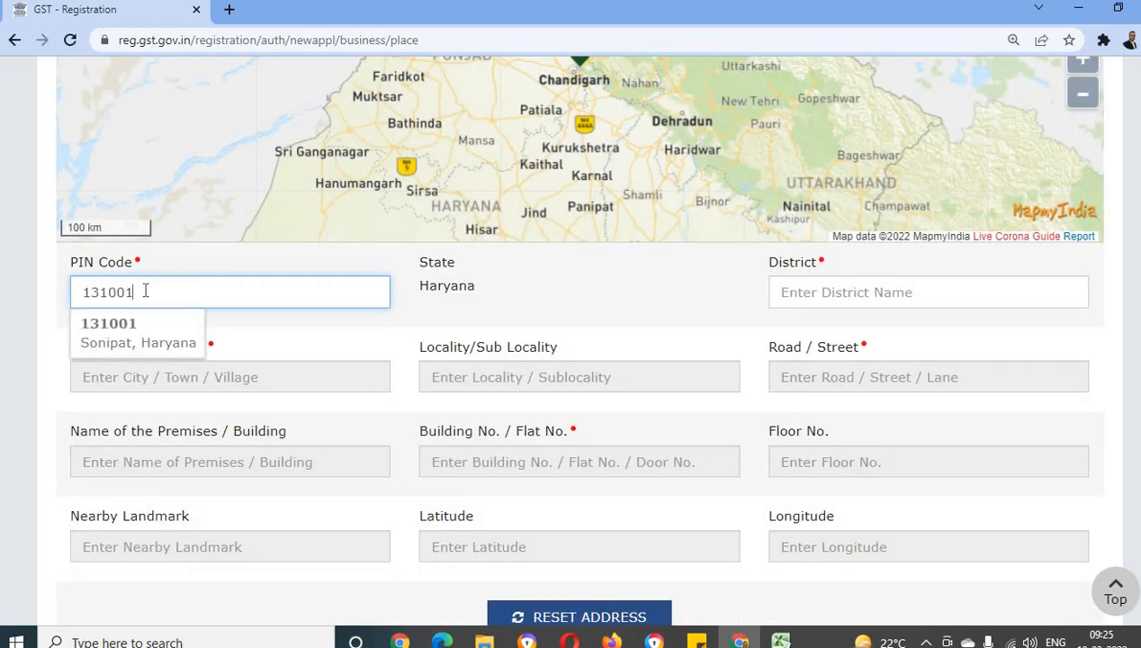
{"action": "left_click", "coordinate": [135, 329]}
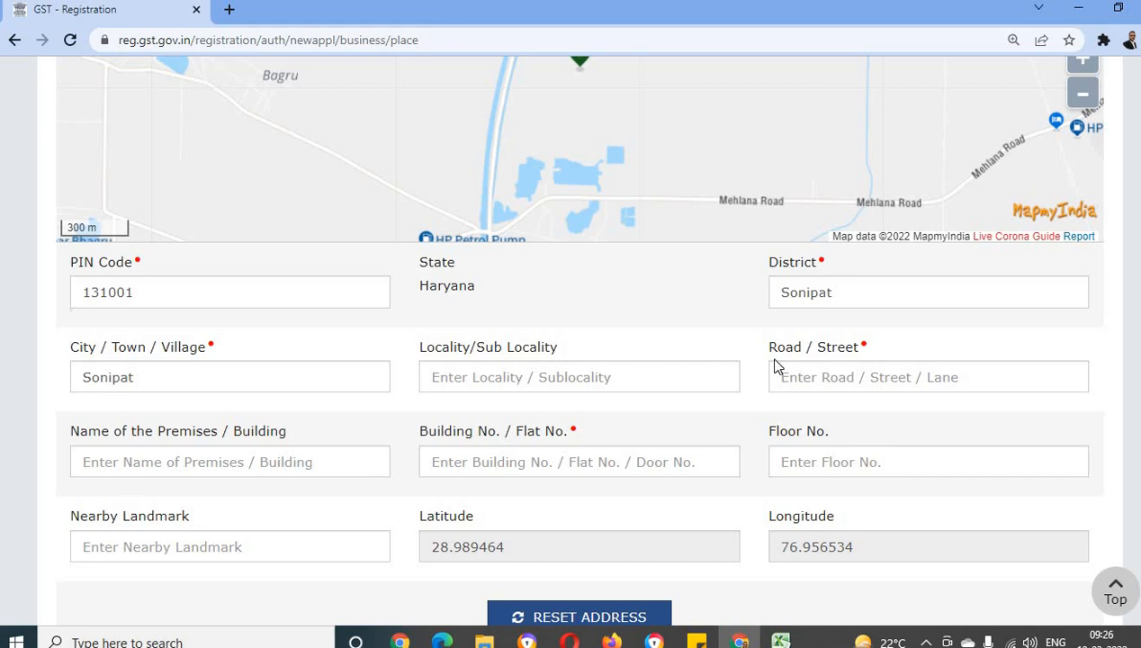
{"action": "scroll", "coordinate": [656, 438], "scroll_direction": "up", "scroll_amount": 2}
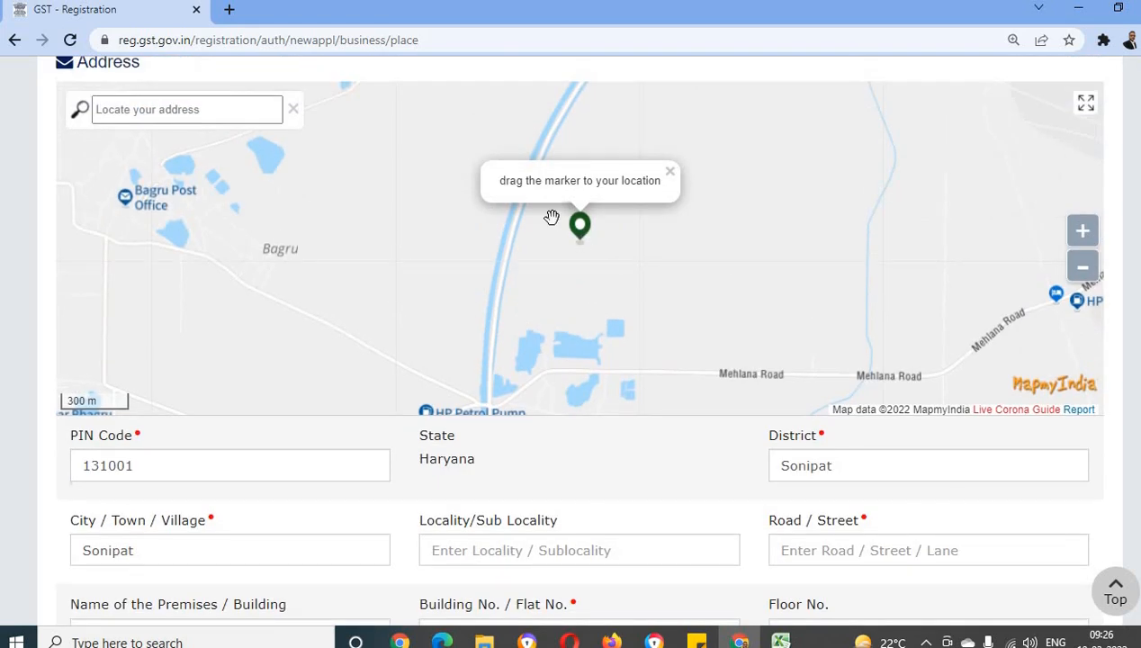
{"action": "left_click_drag", "start_coordinate": [579, 219], "coordinate": [574, 217]}
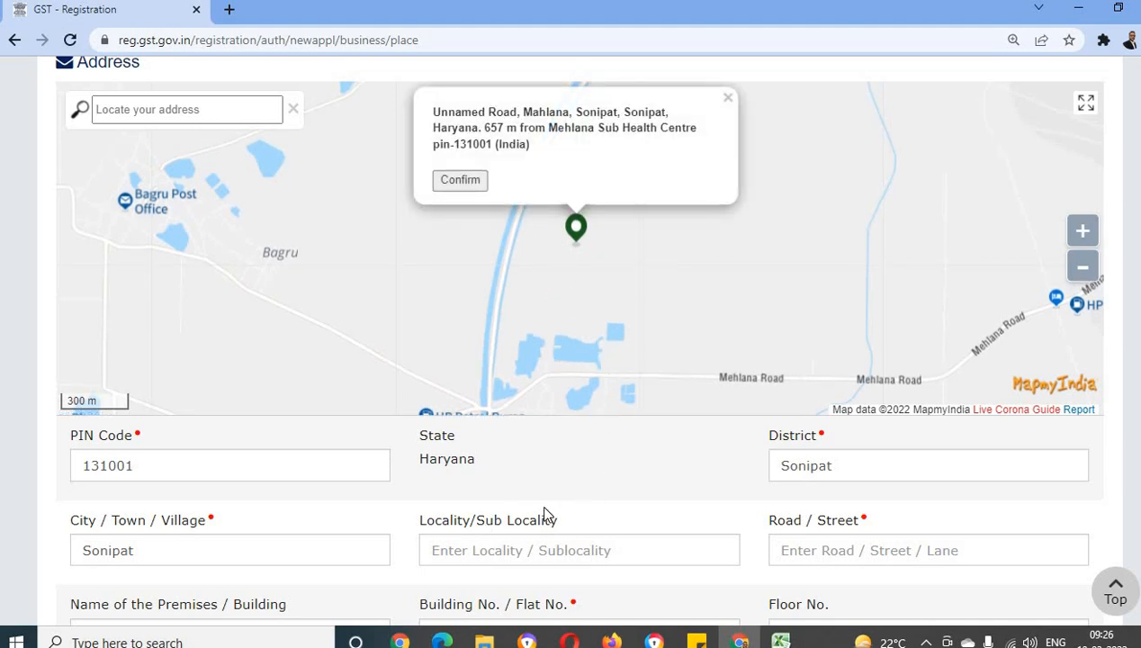
Set the state jurisdiction's Sector / Circle / Ward / Charge / Unit to Sonipat Ward 2
{"action": "scroll", "coordinate": [736, 504], "scroll_direction": "down", "scroll_amount": 10}
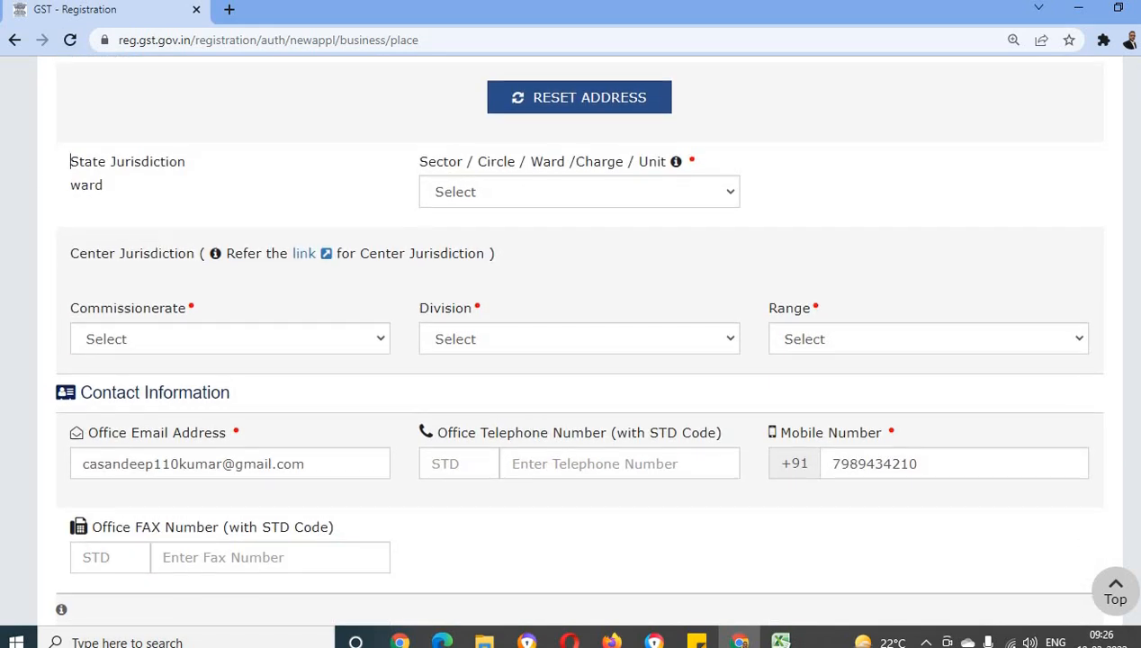
{"action": "triple_click", "coordinate": [99, 255]}
{"action": "left_click", "coordinate": [127, 162]}
{"action": "double_click", "coordinate": [81, 167]}
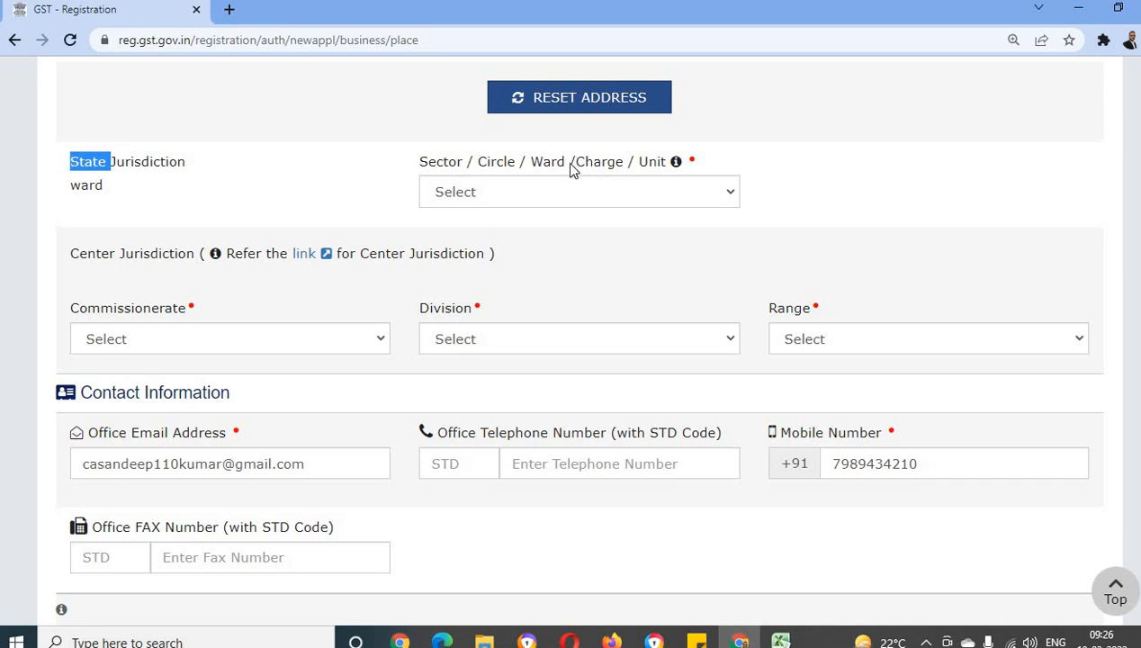
{"action": "left_click", "coordinate": [567, 195]}
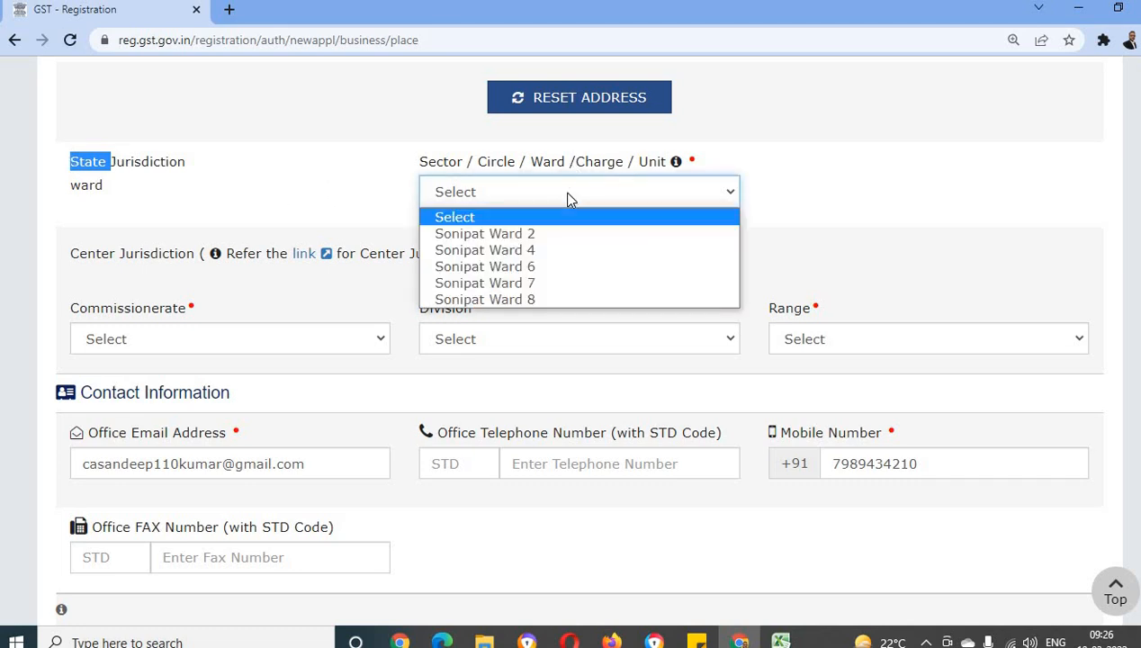
{"action": "left_click", "coordinate": [527, 236]}
{"action": "left_click", "coordinate": [340, 202]}
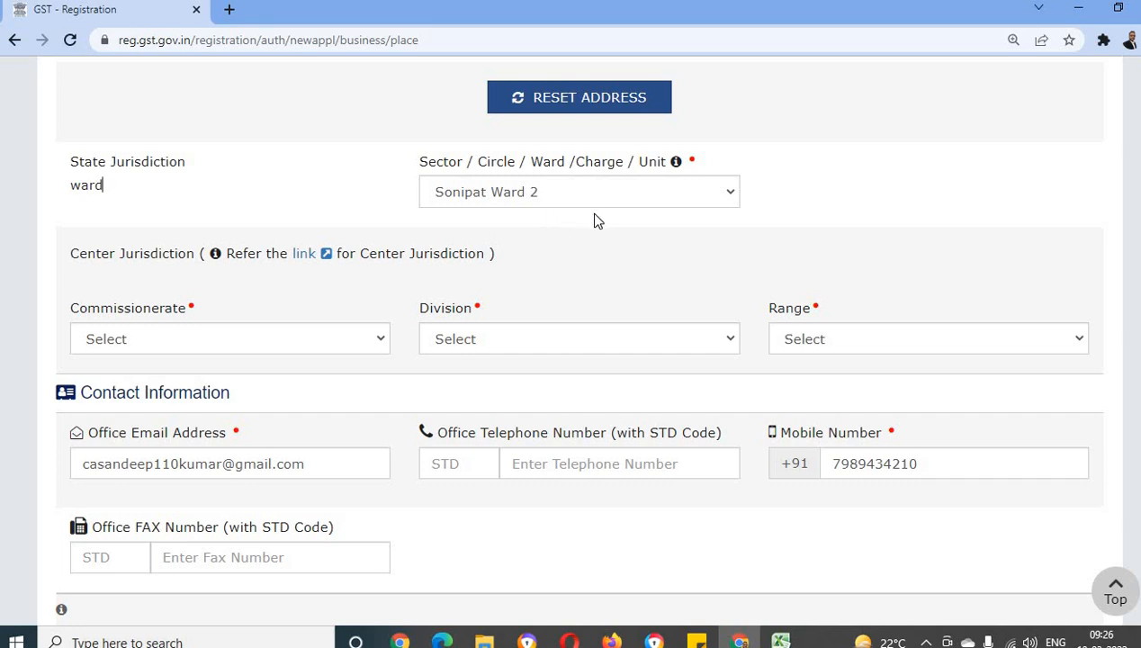
Set the center jurisdiction to Commissionerate ROHTAK, Division SONEPAT and Range RANGE-25 SONEPAT
{"action": "scroll", "coordinate": [132, 197], "scroll_direction": "down", "scroll_amount": 1}
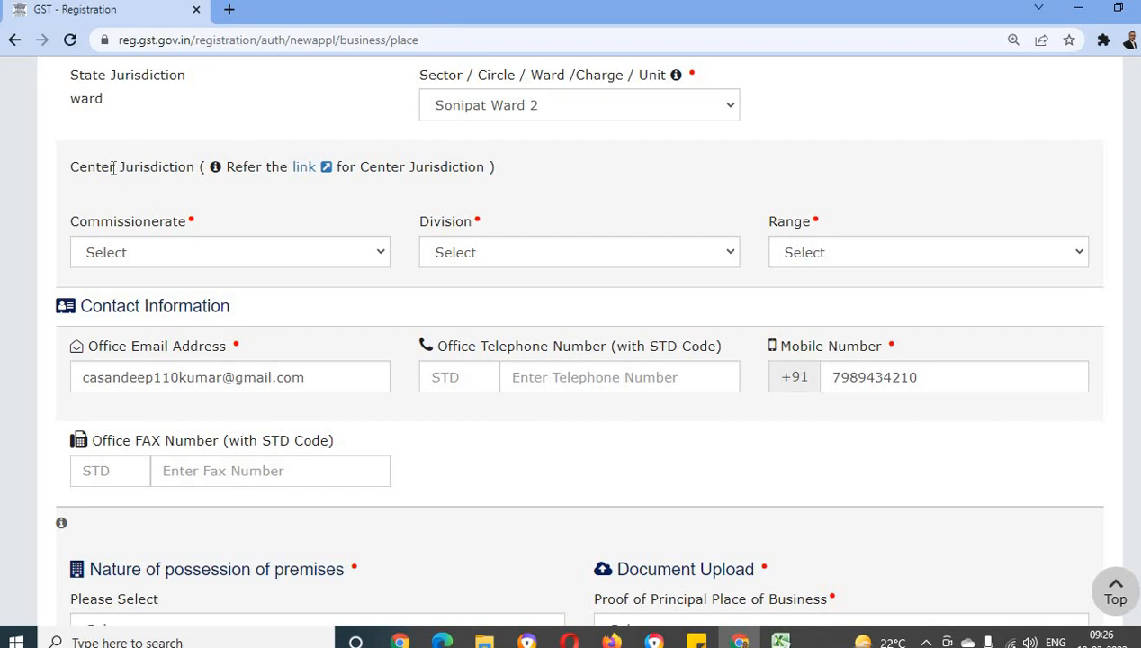
{"action": "left_click", "coordinate": [276, 256]}
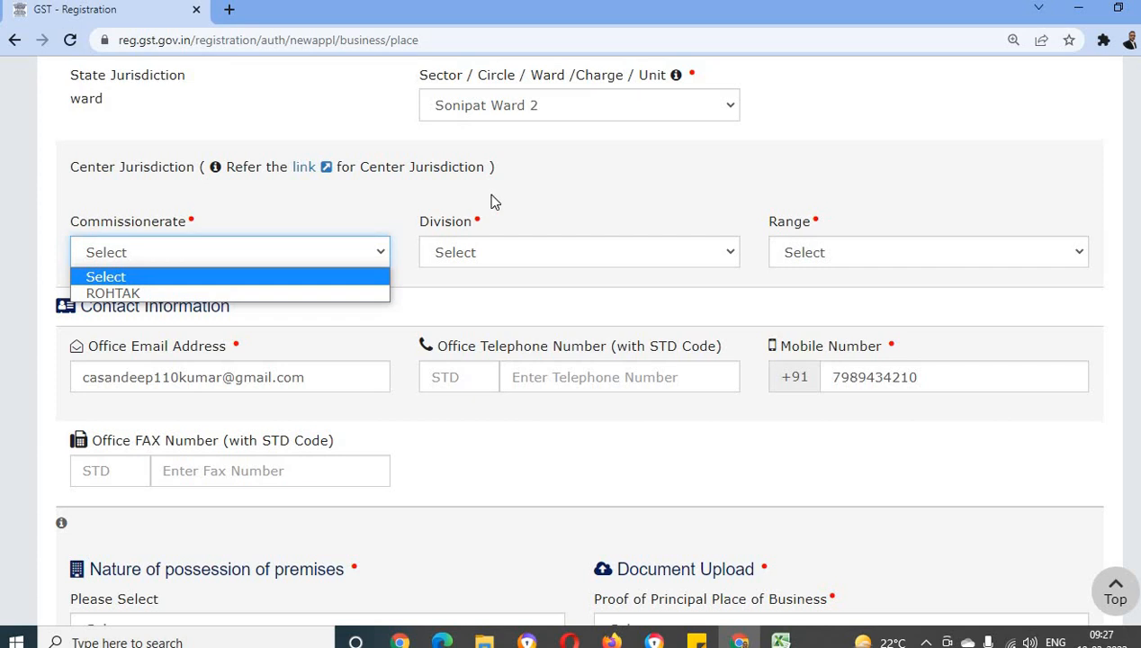
{"action": "left_click", "coordinate": [521, 190]}
{"action": "scroll", "coordinate": [522, 191], "scroll_direction": "up", "scroll_amount": 2}
{"action": "scroll", "coordinate": [569, 115], "scroll_direction": "down", "scroll_amount": 2}
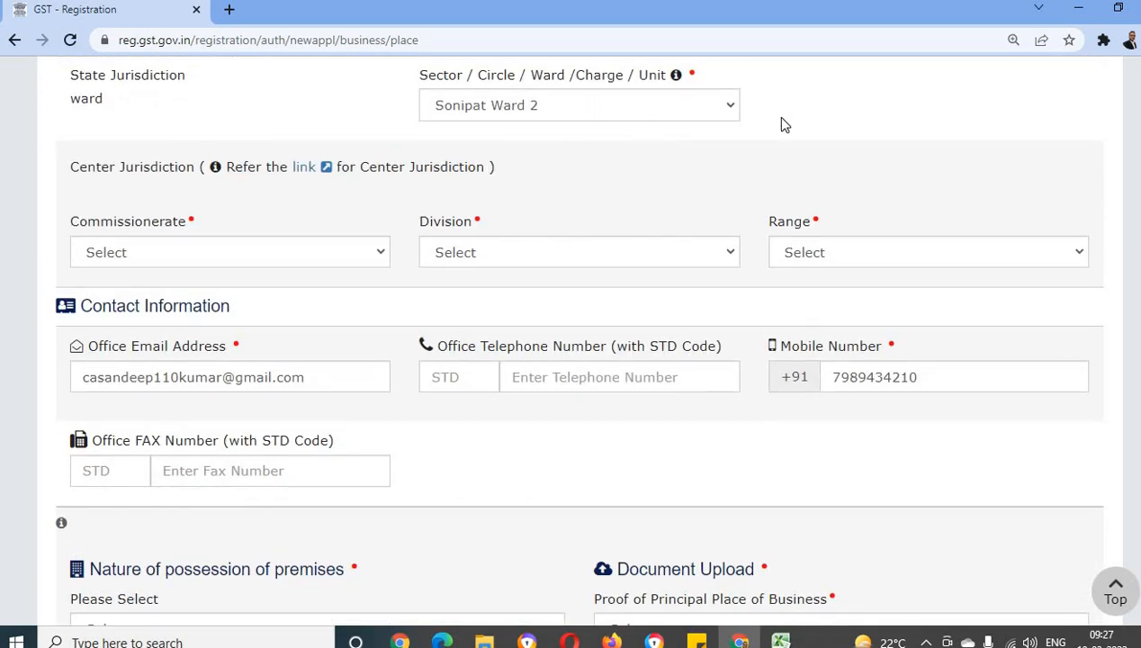
{"action": "left_click", "coordinate": [260, 252]}
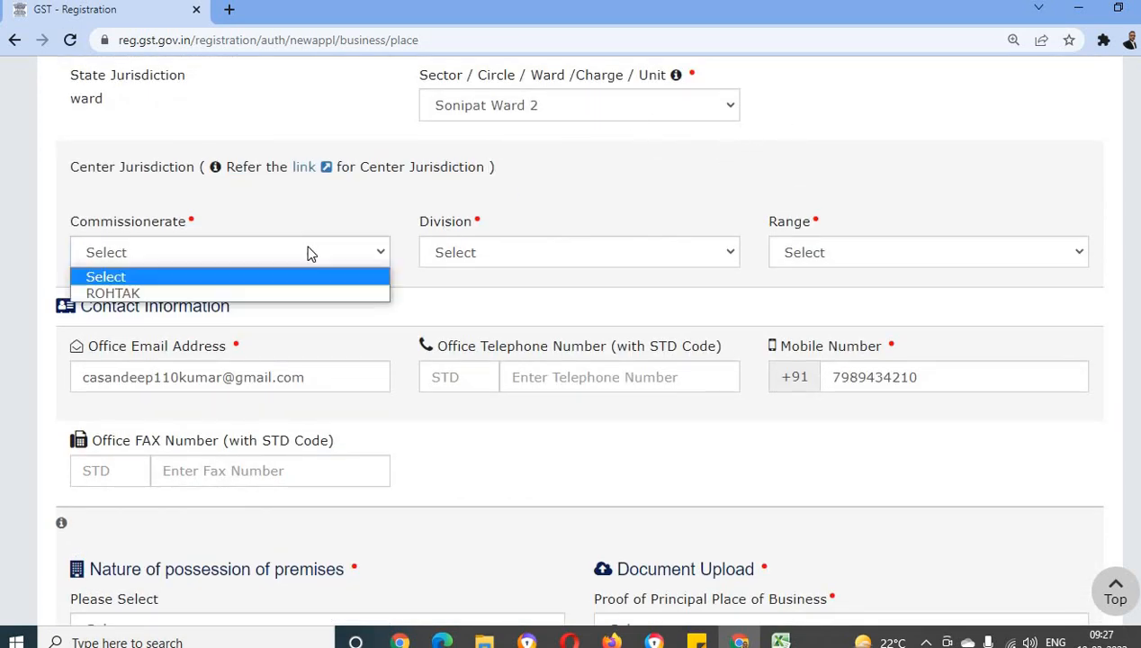
{"action": "left_click", "coordinate": [121, 295]}
{"action": "left_click", "coordinate": [500, 258]}
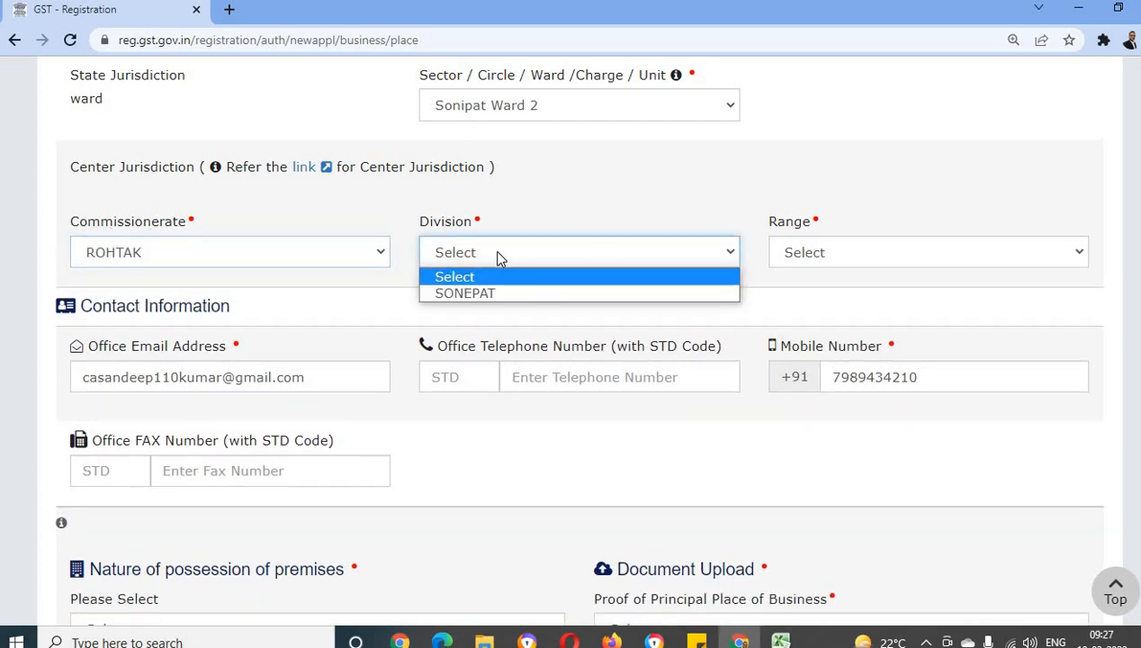
{"action": "left_click", "coordinate": [492, 301]}
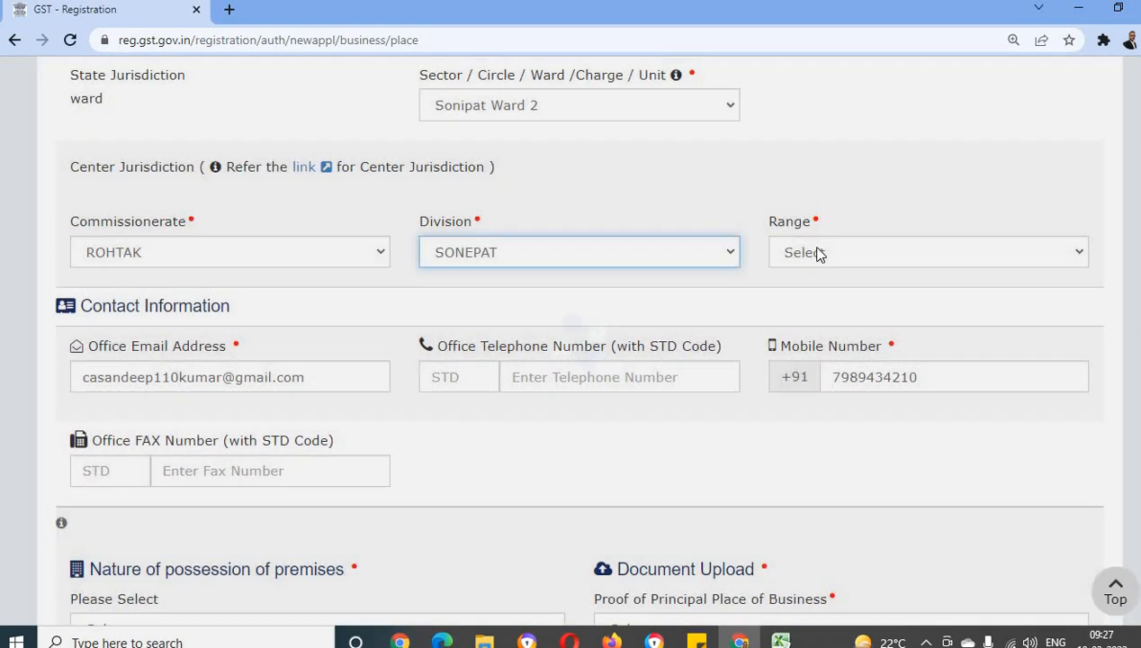
{"action": "left_click", "coordinate": [816, 253]}
{"action": "left_click", "coordinate": [841, 294]}
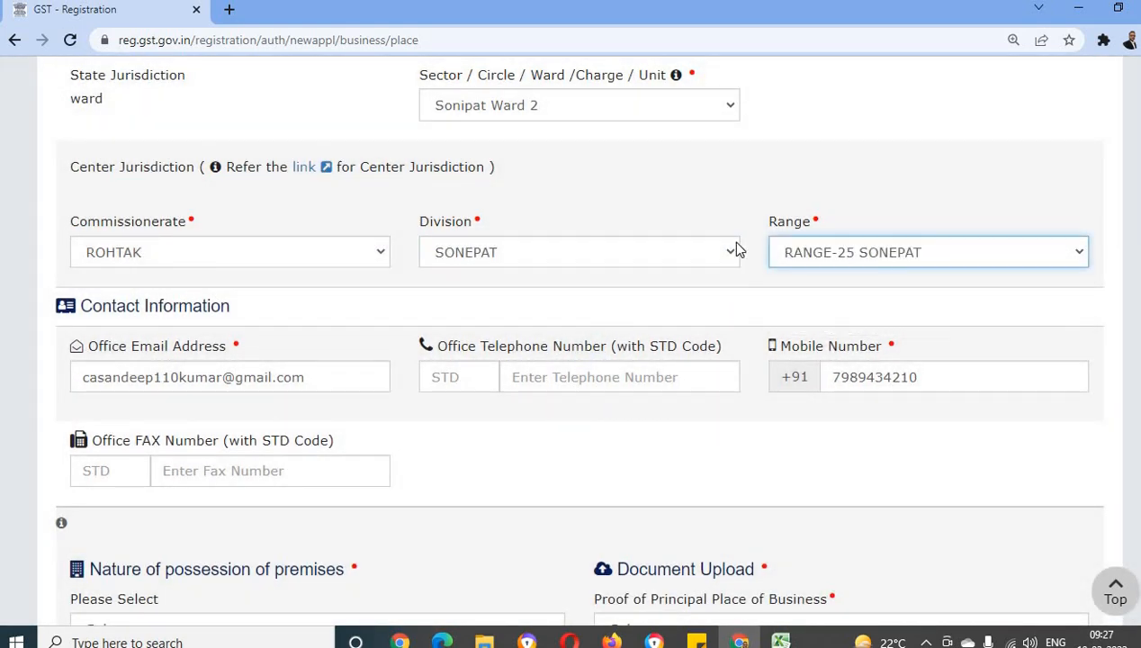
{"action": "left_click", "coordinate": [638, 209]}
Try Own as the nature of possession of premises with Electricity Bill as the proof of principal place of business
{"action": "scroll", "coordinate": [249, 306], "scroll_direction": "down", "scroll_amount": 2}
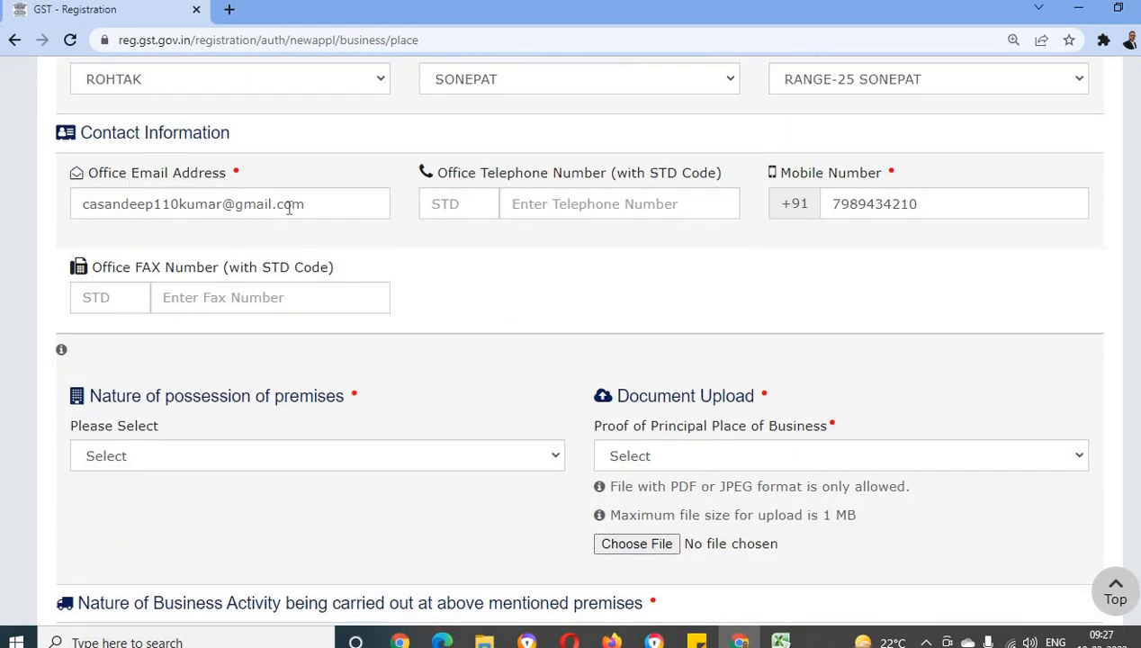
{"action": "scroll", "coordinate": [729, 302], "scroll_direction": "down", "scroll_amount": 1}
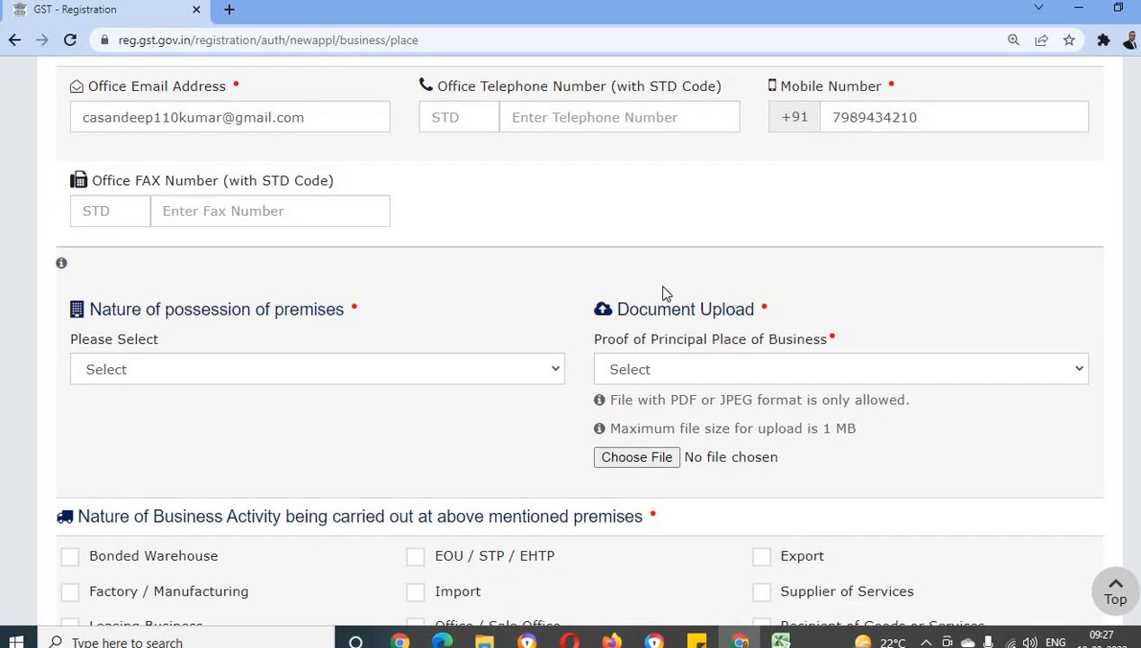
{"action": "scroll", "coordinate": [609, 274], "scroll_direction": "down", "scroll_amount": 2}
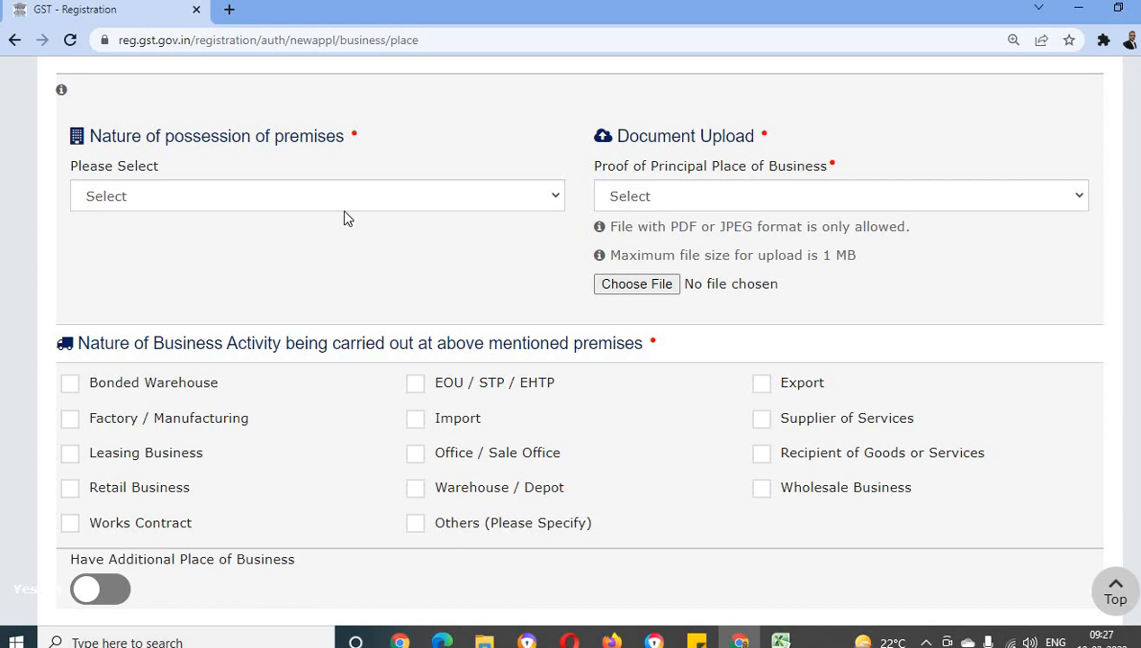
{"action": "left_click", "coordinate": [238, 195]}
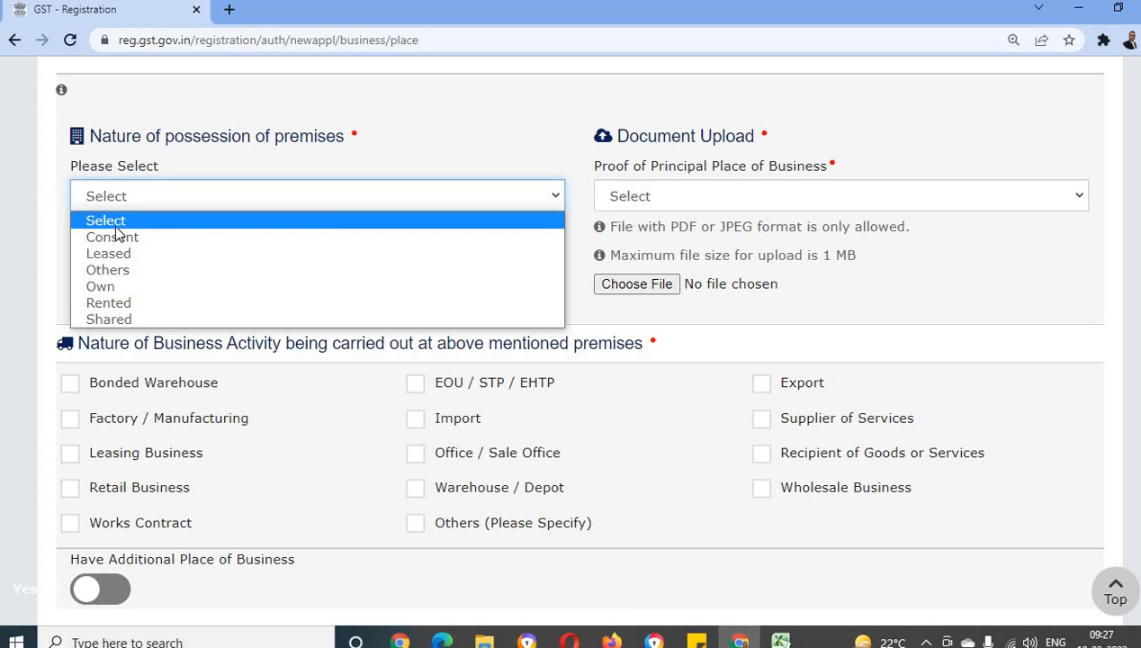
{"action": "left_click", "coordinate": [165, 285]}
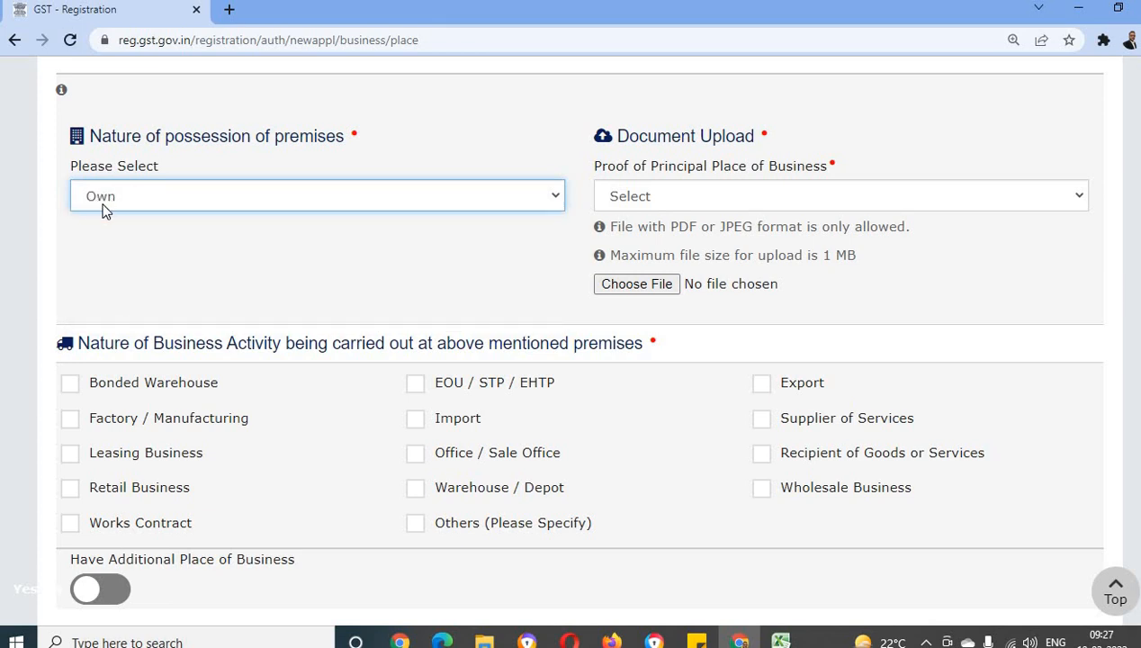
{"action": "left_click", "coordinate": [728, 195]}
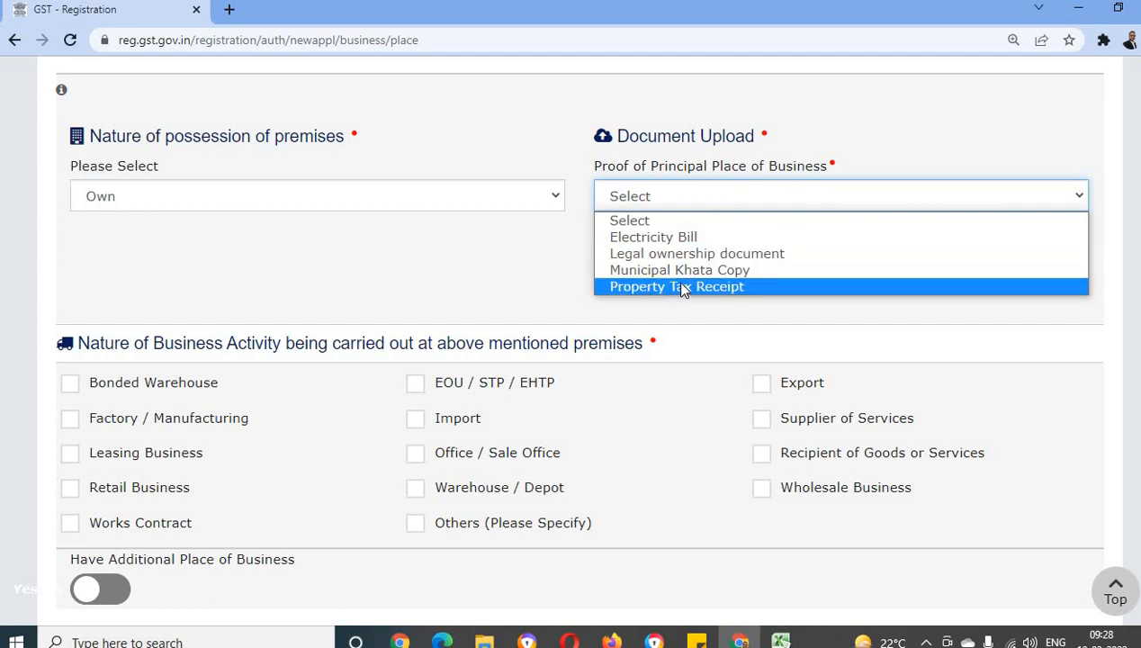
{"action": "left_click", "coordinate": [702, 238]}
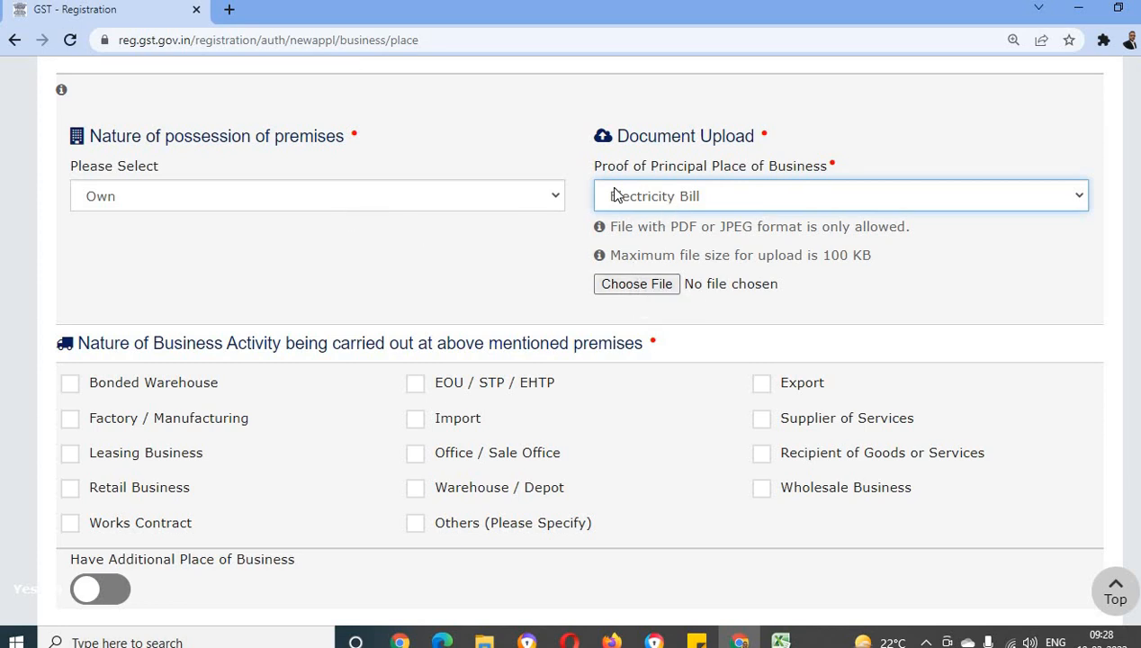
Set the nature of possession to Rented with Electricity Bill as the proof, and check the maximum upload file size
{"action": "left_click", "coordinate": [528, 201]}
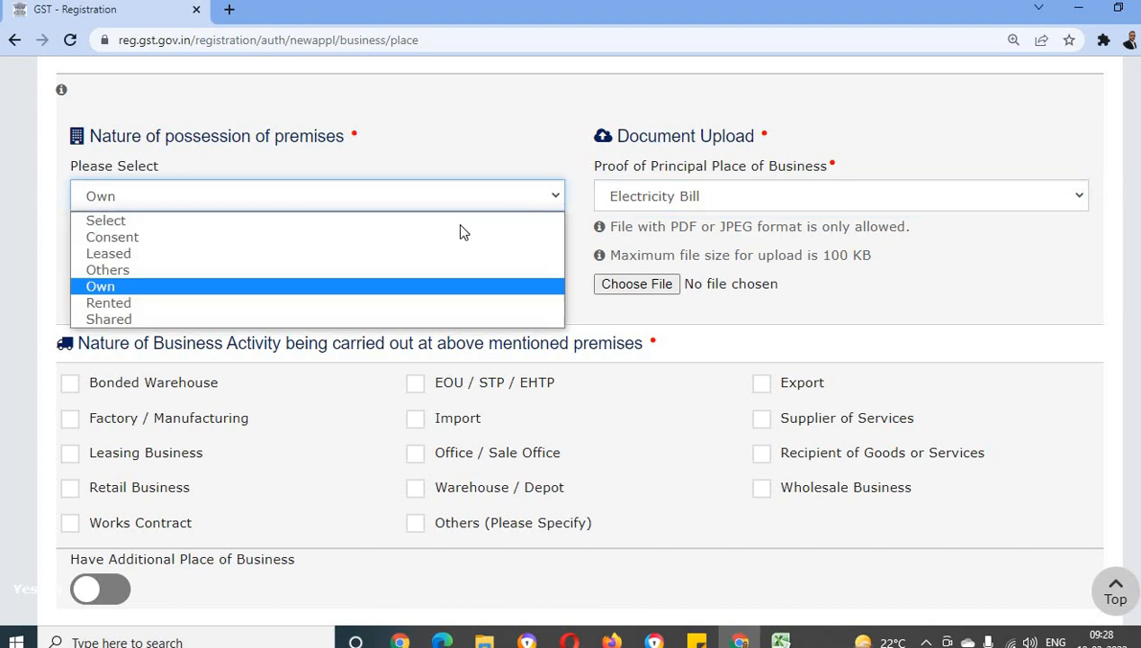
{"action": "left_click", "coordinate": [144, 305]}
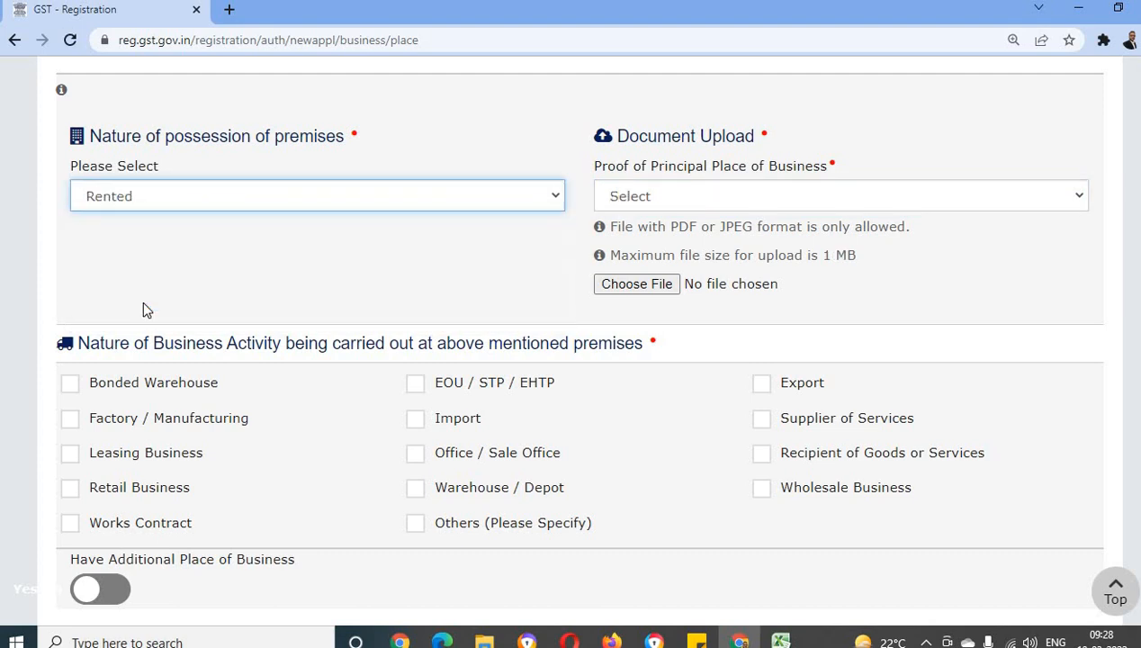
{"action": "left_click", "coordinate": [660, 197]}
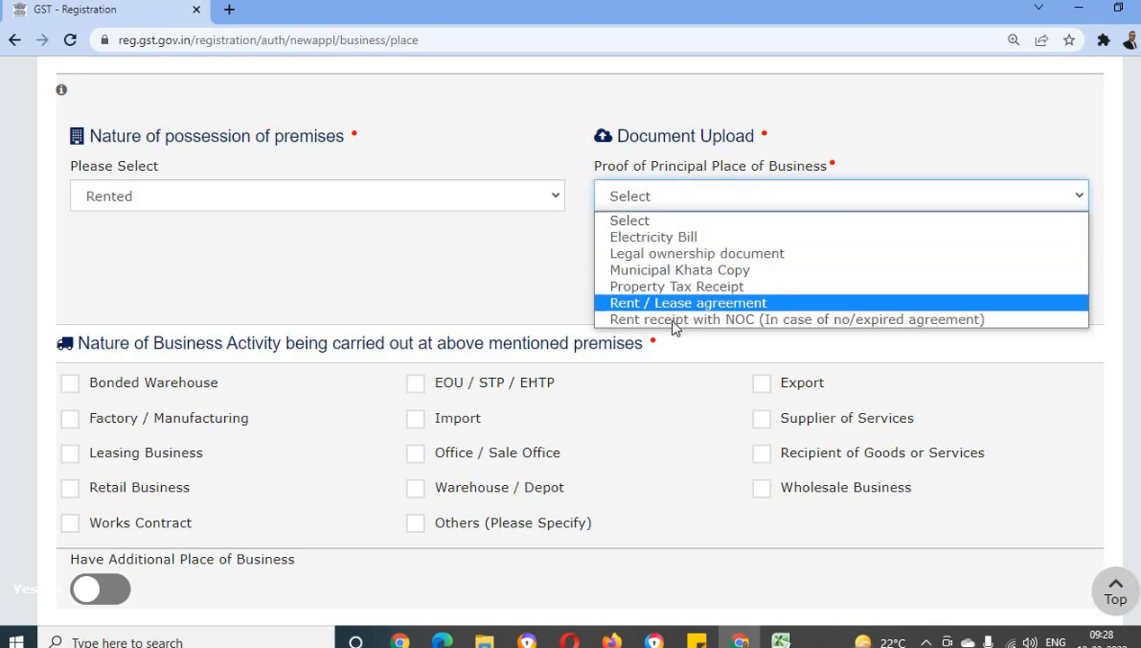
{"action": "left_click", "coordinate": [672, 237]}
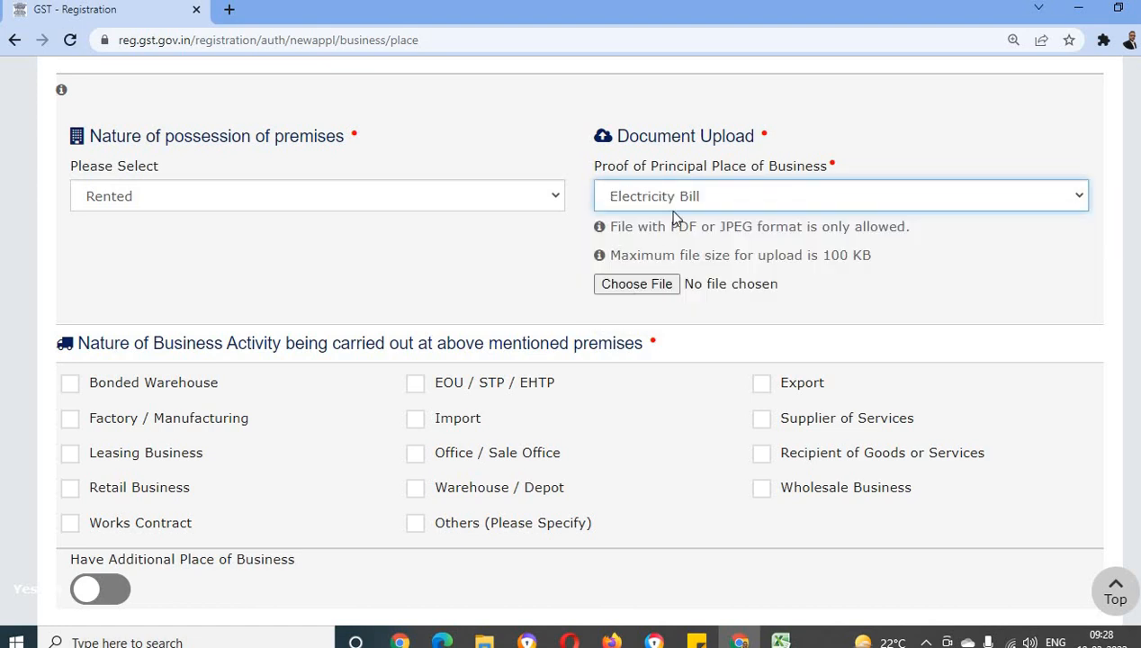
{"action": "left_click", "coordinate": [629, 286]}
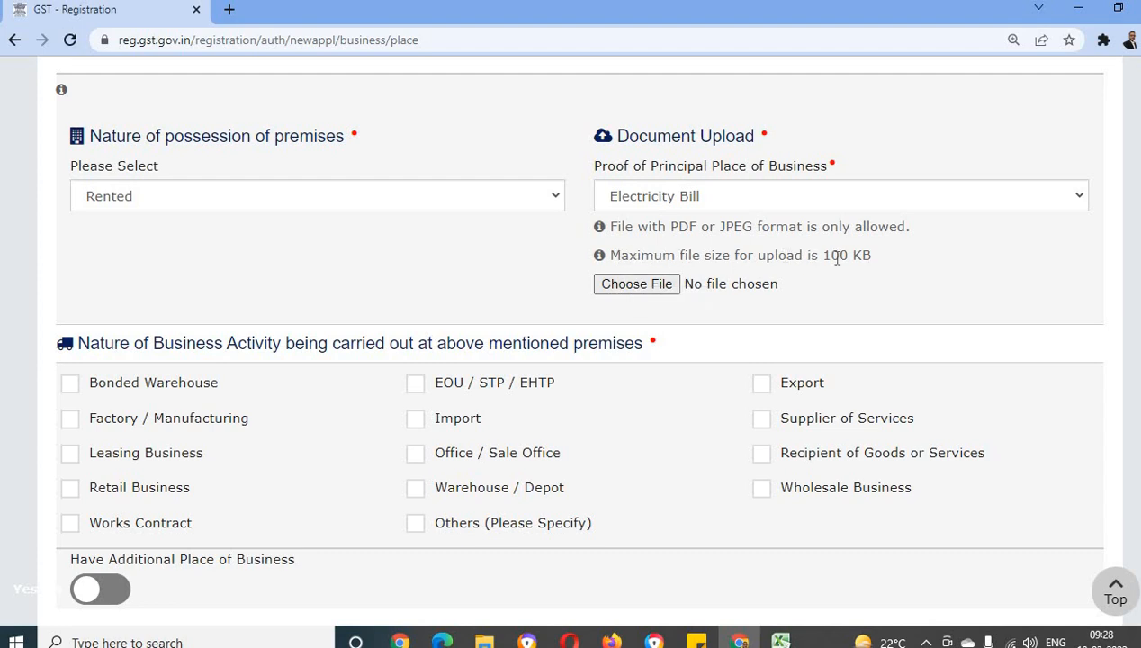
{"action": "left_click_drag", "start_coordinate": [816, 259], "coordinate": [894, 260]}
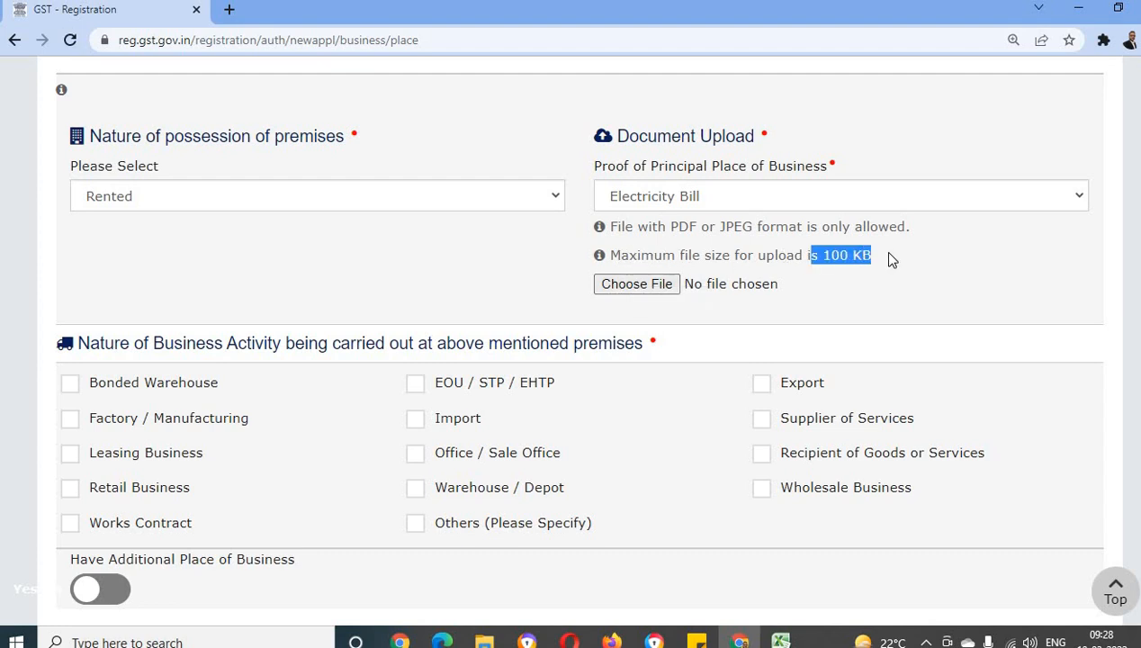
{"action": "left_click", "coordinate": [670, 226]}
{"action": "left_click_drag", "start_coordinate": [759, 226], "coordinate": [760, 226]}
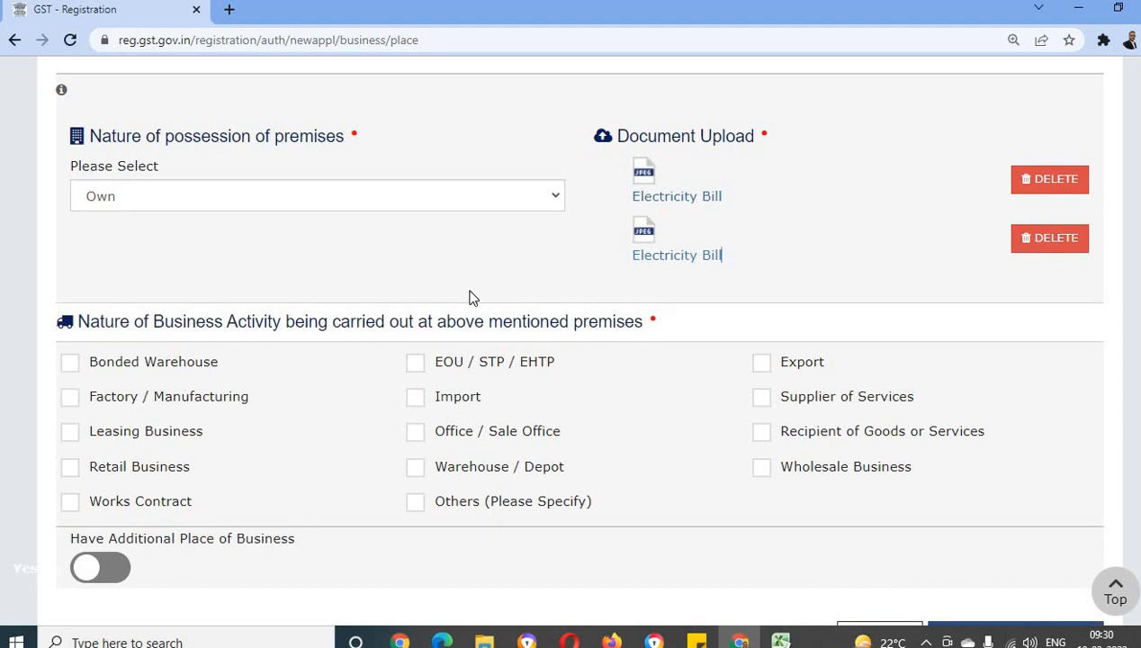
Try Office / Sale Office and Others as the nature of business activity at the premises, but keep only Retail Business selected
{"action": "scroll", "coordinate": [469, 298], "scroll_direction": "down", "scroll_amount": 3}
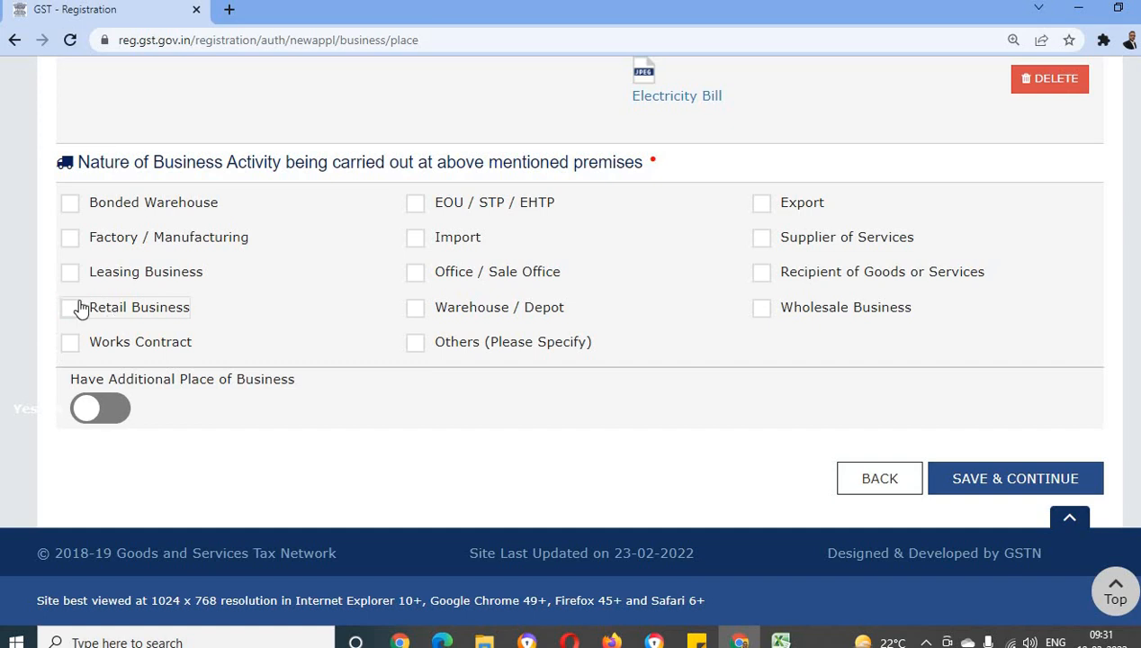
{"action": "left_click", "coordinate": [417, 271]}
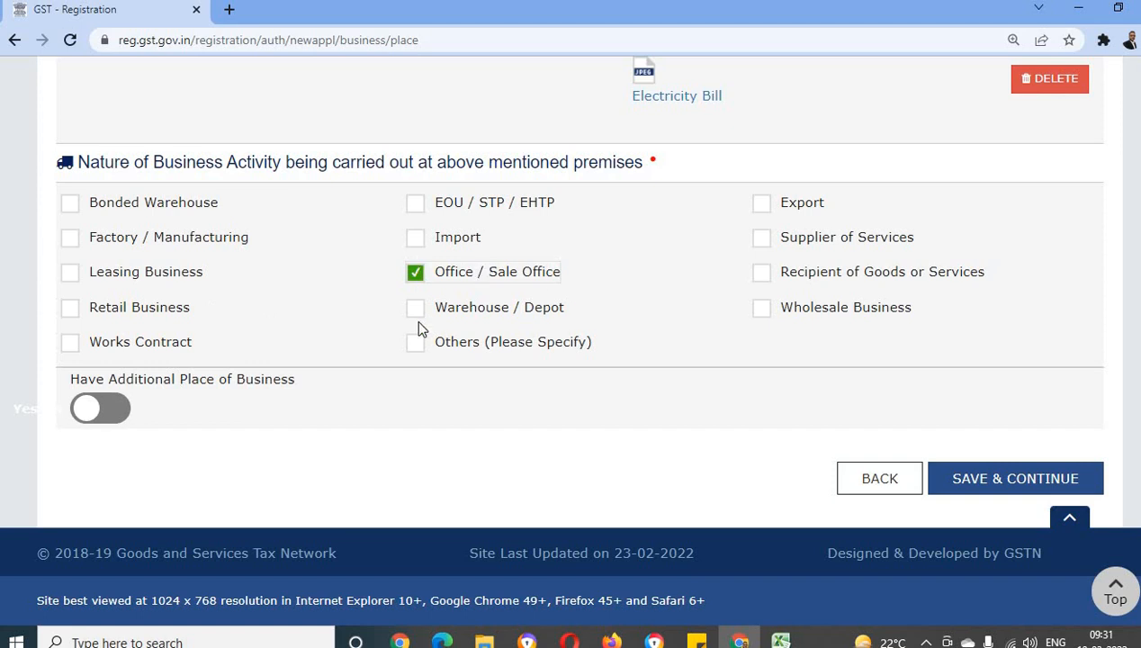
{"action": "left_click", "coordinate": [421, 346]}
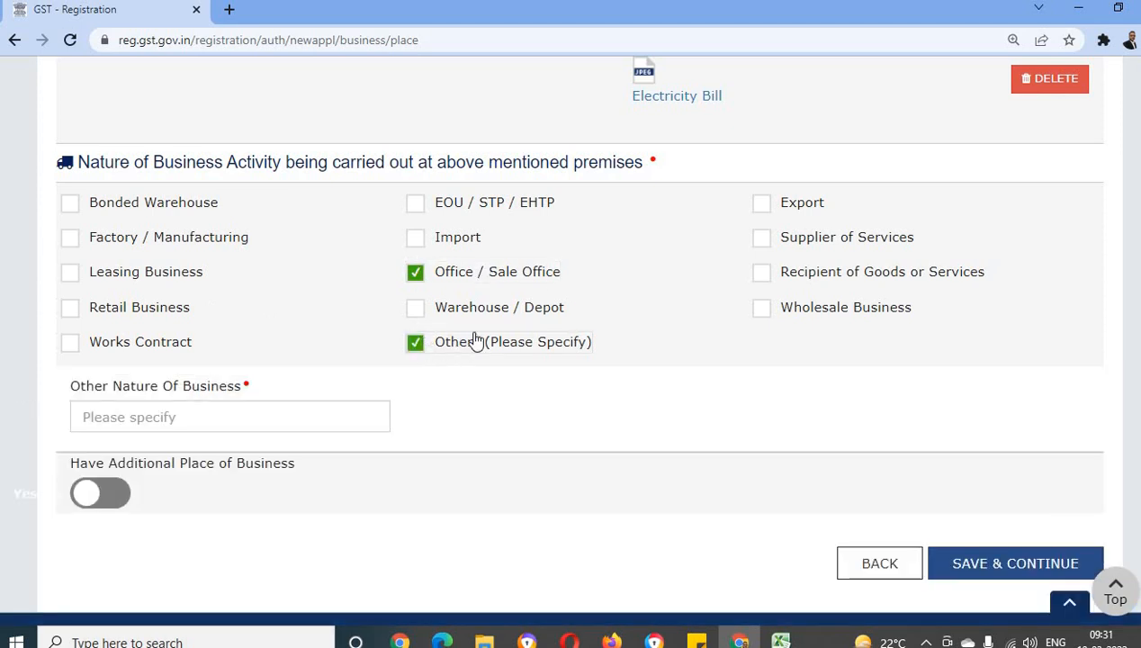
{"action": "left_click", "coordinate": [199, 418]}
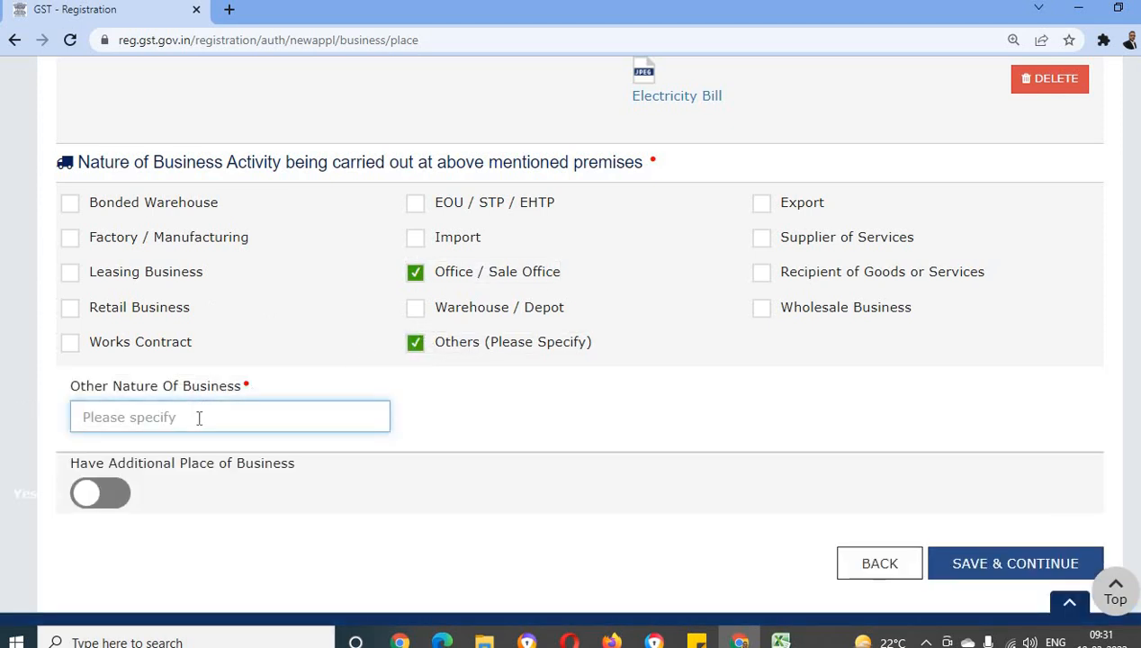
{"action": "left_click", "coordinate": [416, 346]}
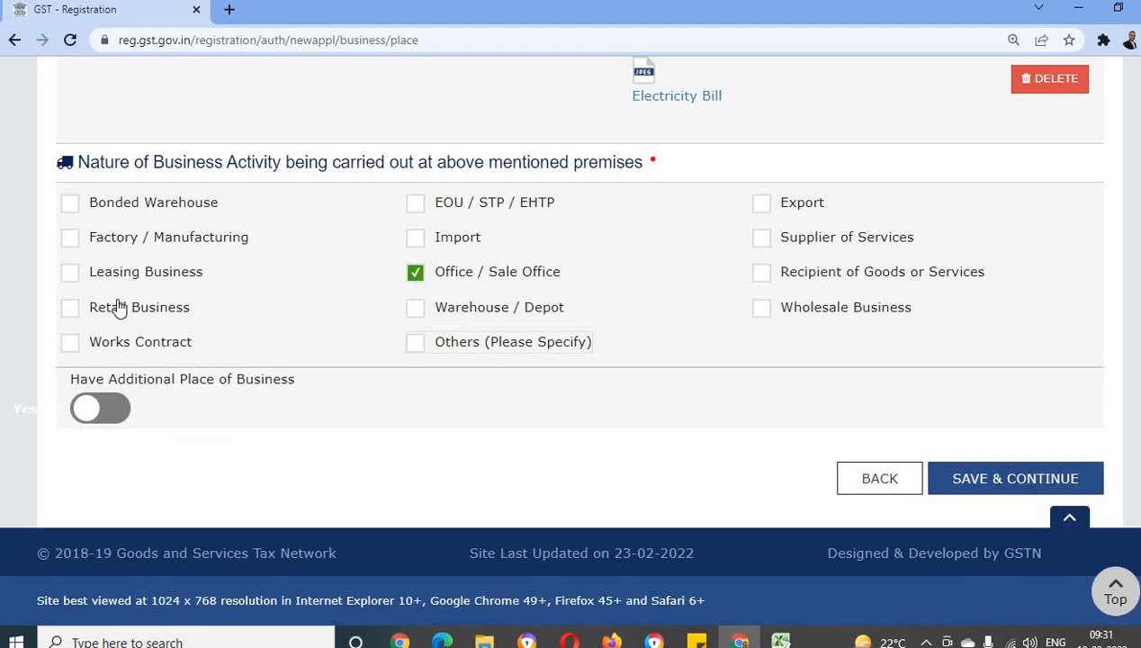
{"action": "left_click", "coordinate": [69, 308]}
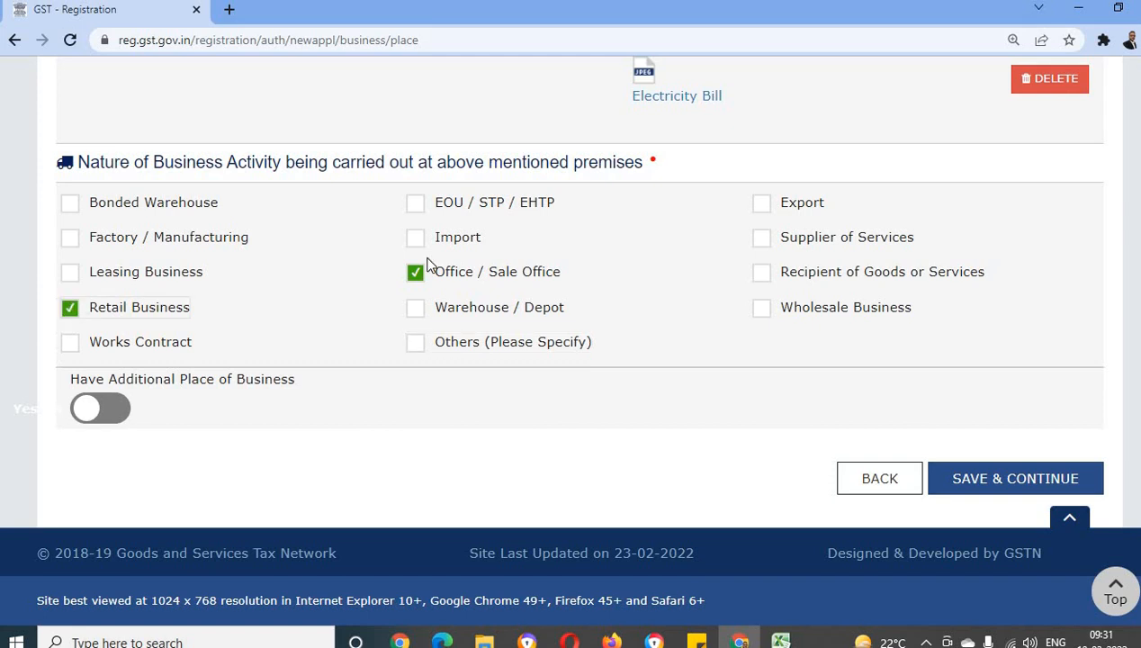
{"action": "left_click", "coordinate": [416, 272]}
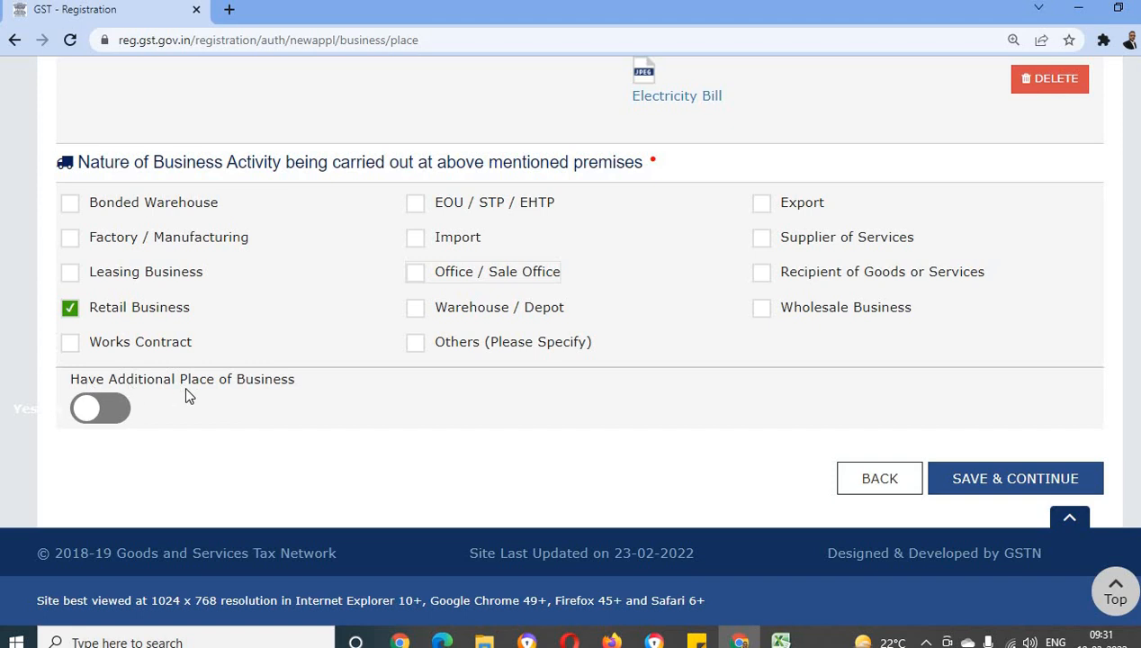
Try the additional place of business option, leave it off, and save the principal place of business details
{"action": "left_click", "coordinate": [108, 410]}
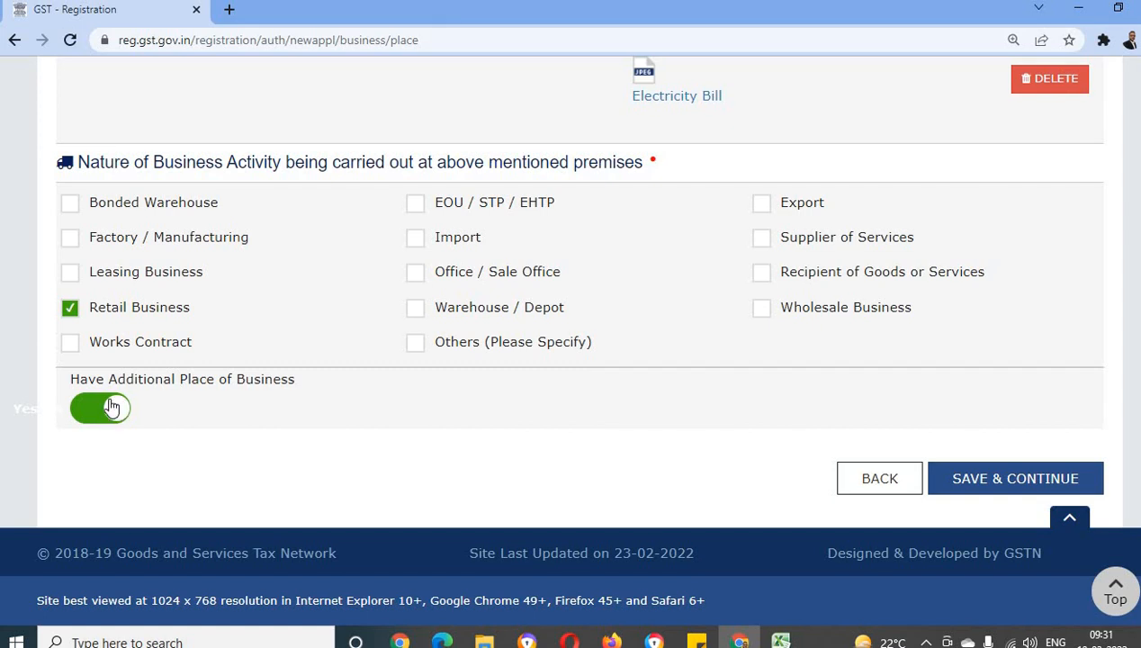
{"action": "left_click", "coordinate": [101, 411]}
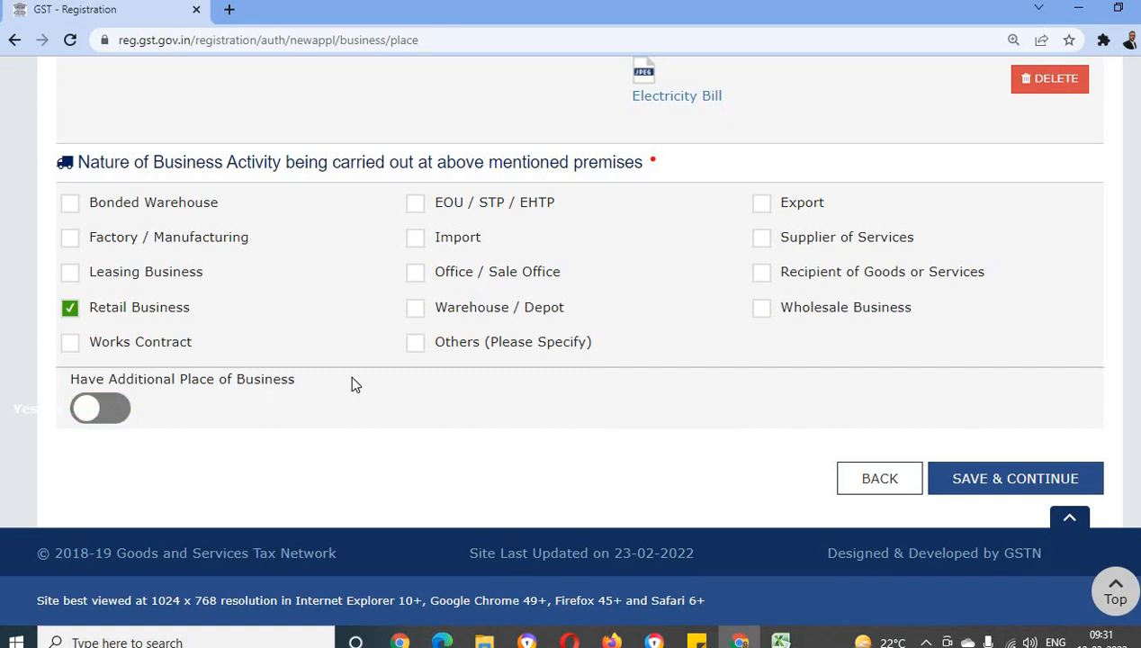
{"action": "left_click", "coordinate": [978, 489]}
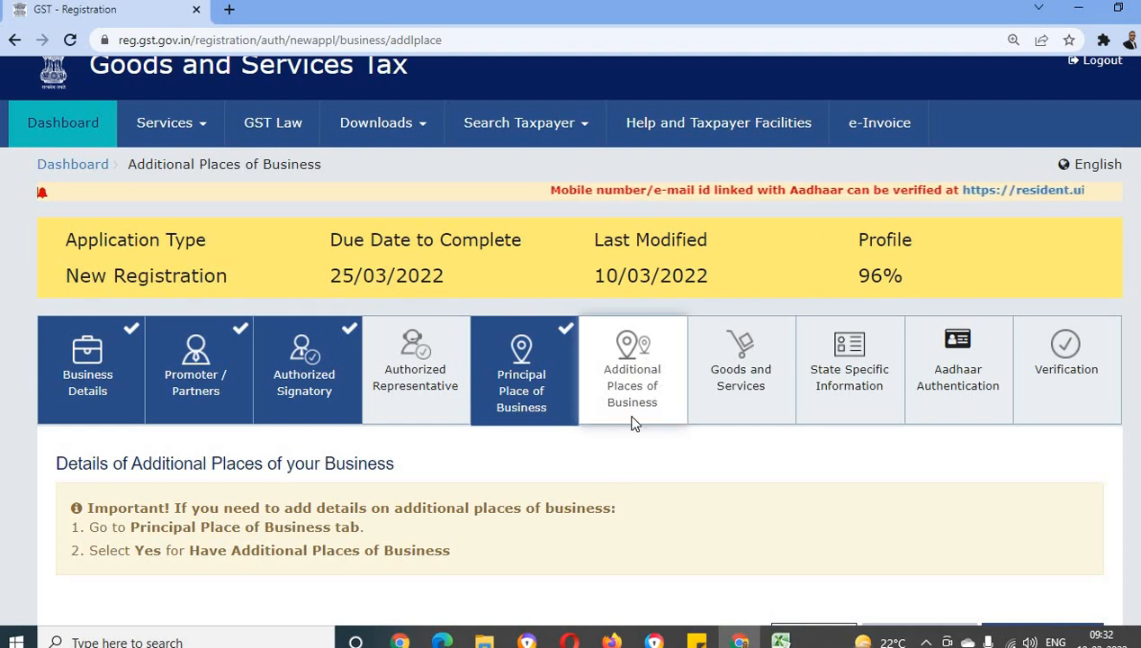
Review the instructions for additional places of business and continue to the goods and services section without adding any
{"action": "scroll", "coordinate": [628, 441], "scroll_direction": "down", "scroll_amount": 1}
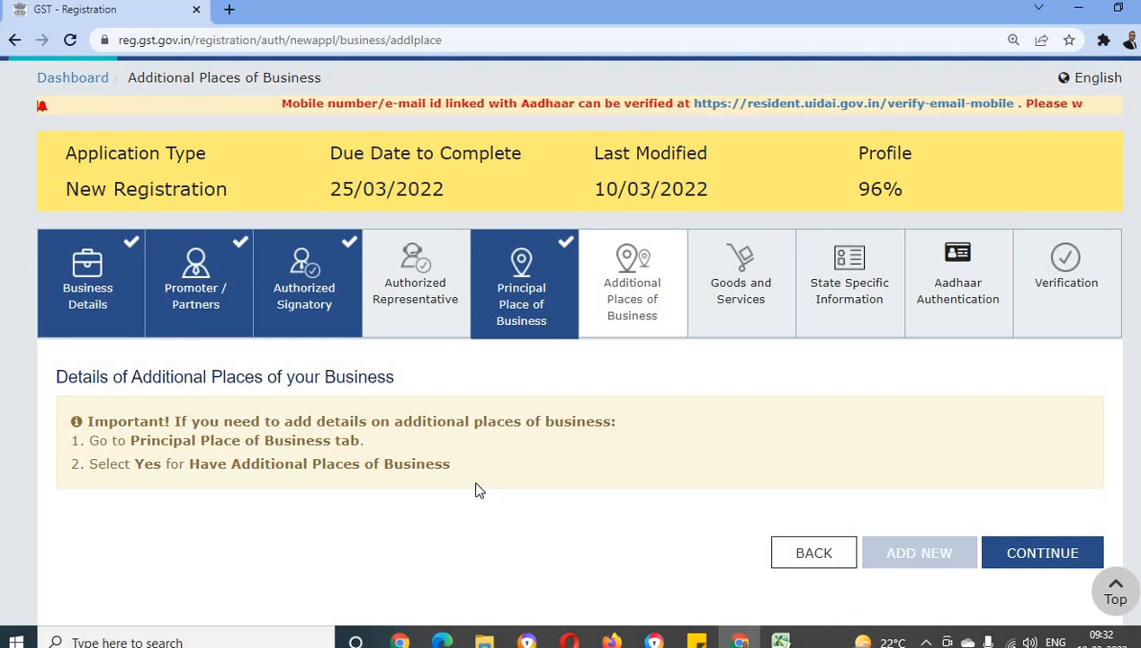
{"action": "scroll", "coordinate": [487, 432], "scroll_direction": "down", "scroll_amount": 1}
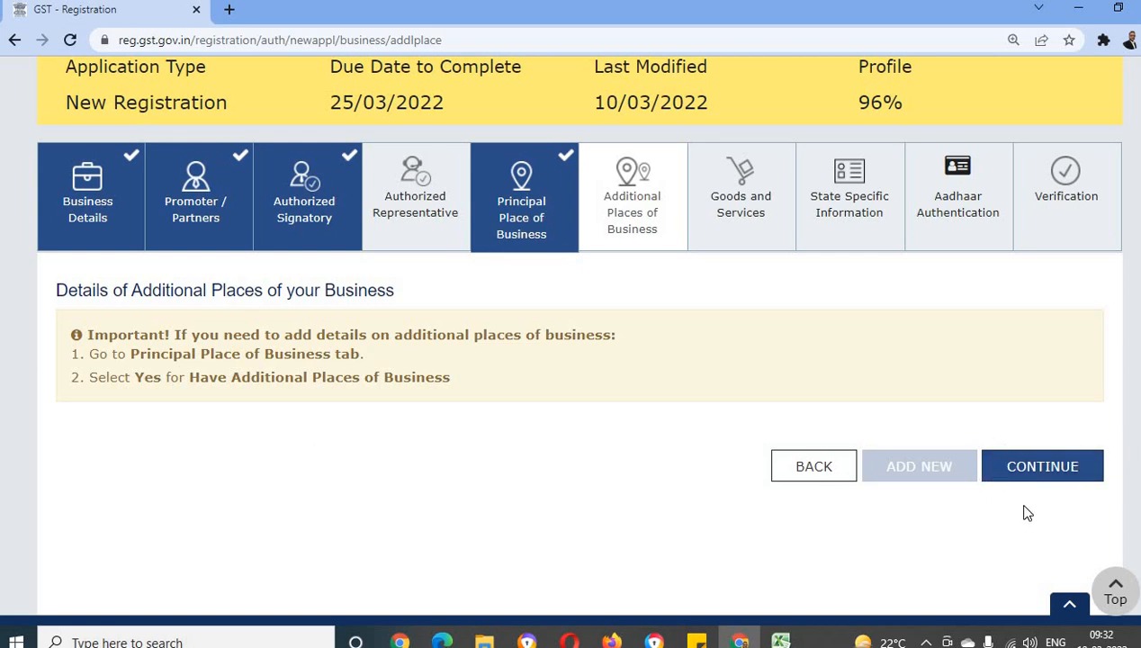
{"action": "left_click", "coordinate": [1001, 479]}
Search the services for "tax" and add 998231 Corporate tax consulting and preparation services
{"action": "scroll", "coordinate": [828, 464], "scroll_direction": "down", "scroll_amount": 2}
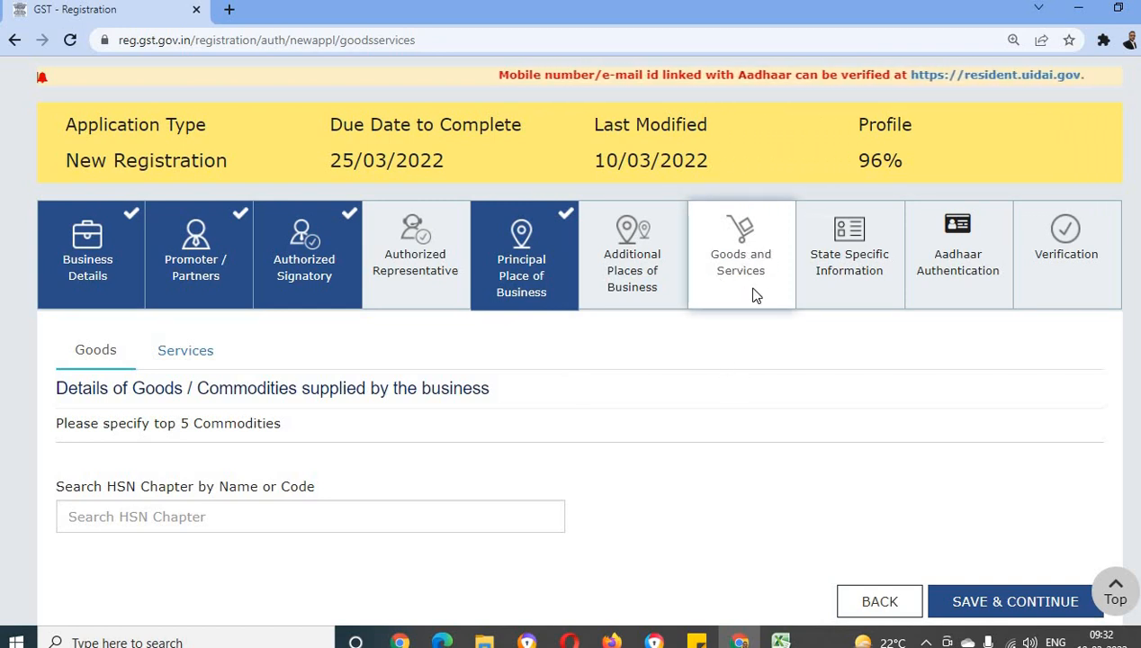
{"action": "scroll", "coordinate": [702, 392], "scroll_direction": "down", "scroll_amount": 2}
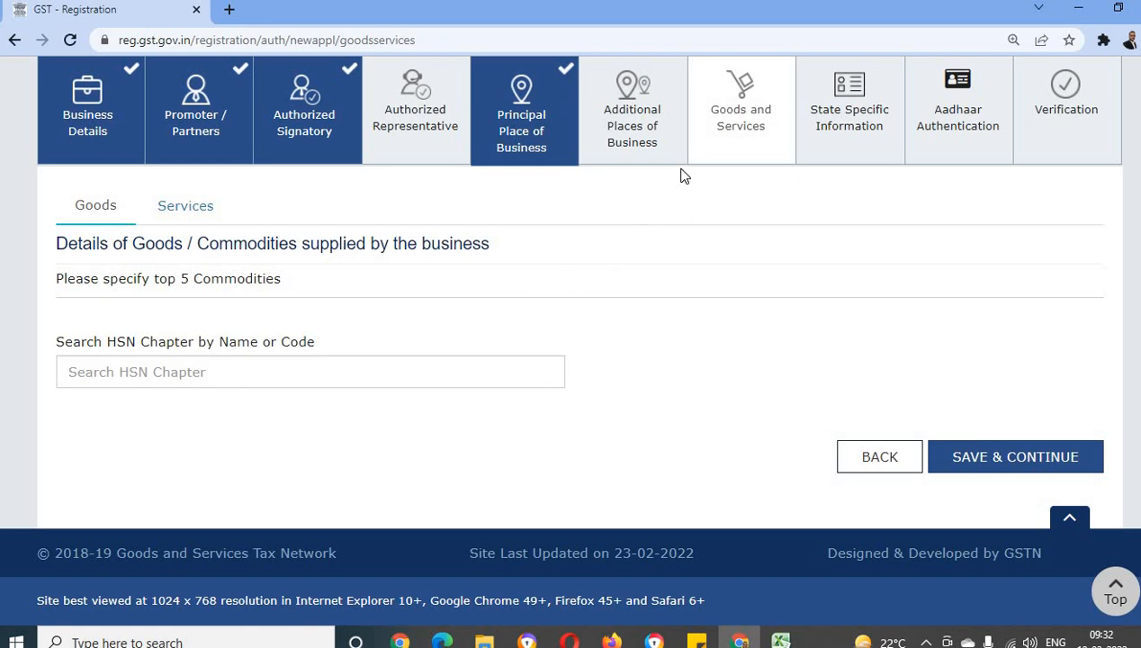
{"action": "left_click", "coordinate": [195, 210]}
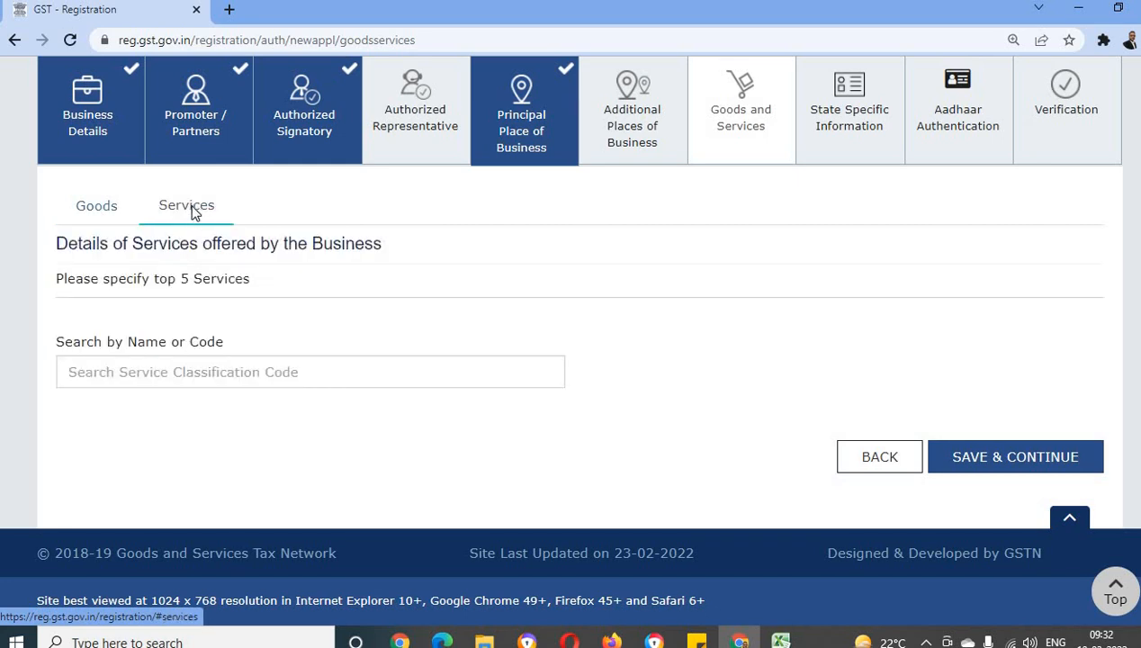
{"action": "left_click", "coordinate": [115, 369]}
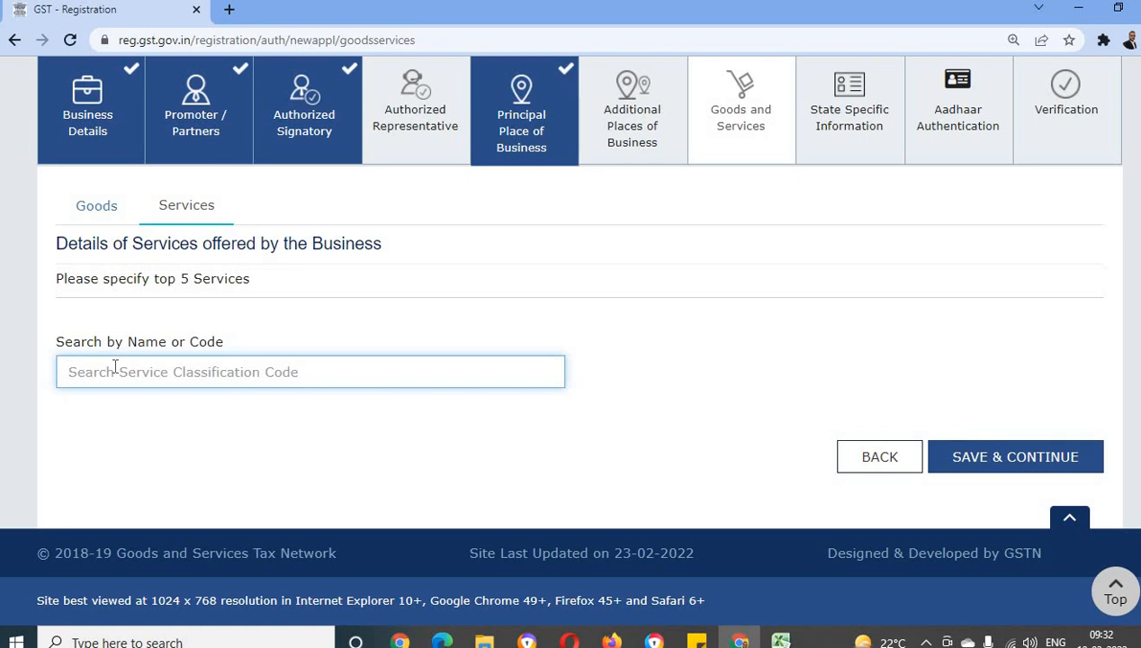
{"action": "type", "text": "t"}
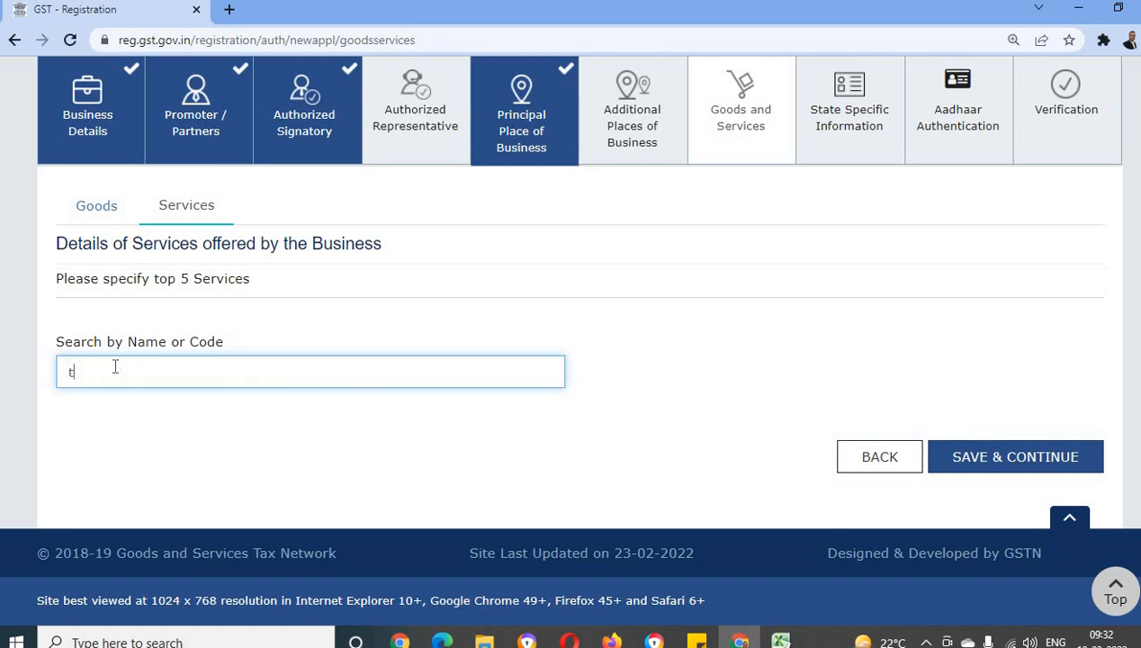
{"action": "type", "text": "ax"}
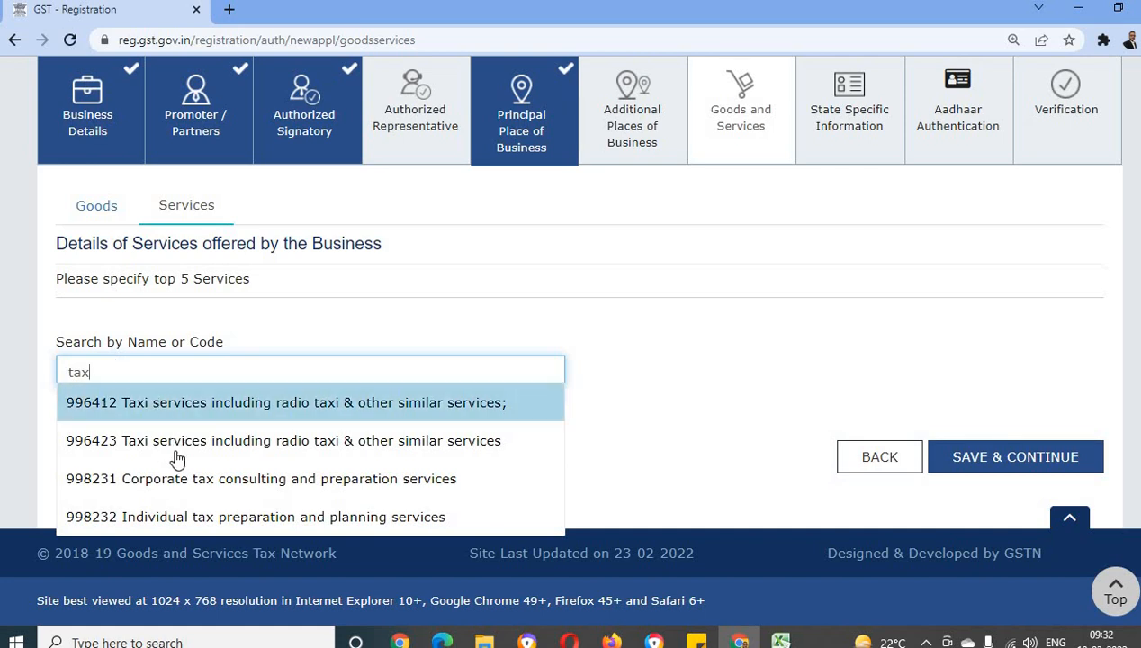
{"action": "left_click", "coordinate": [257, 488]}
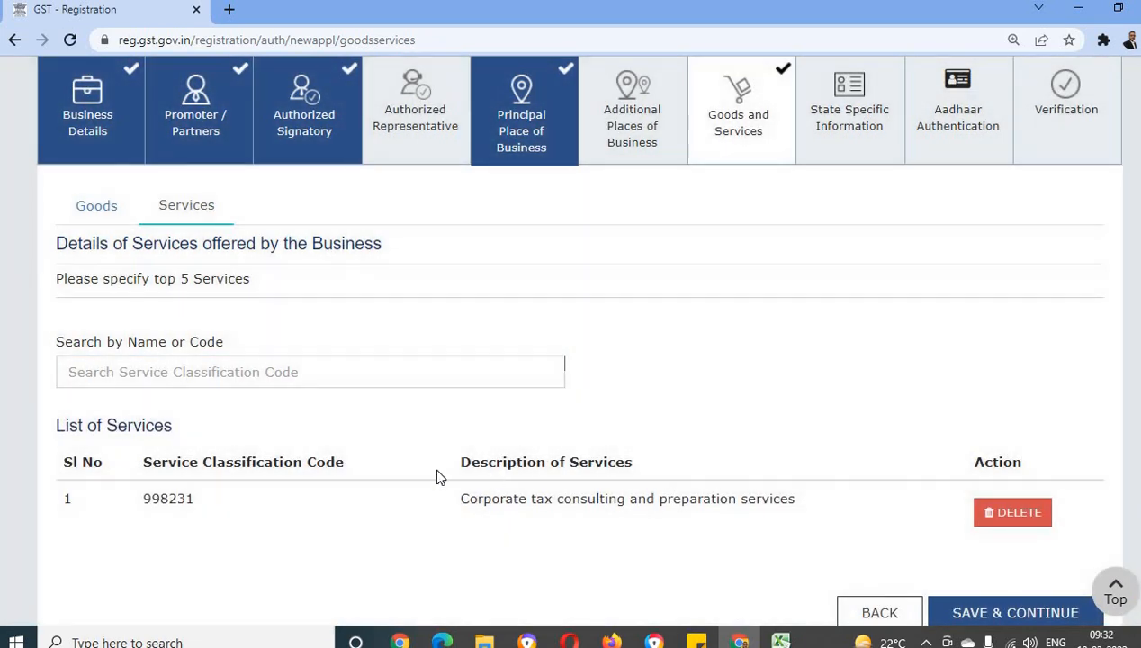
Delete the corporate tax consulting and preparation service from the list of services and confirm the removal
{"action": "scroll", "coordinate": [188, 450], "scroll_direction": "down", "scroll_amount": 1}
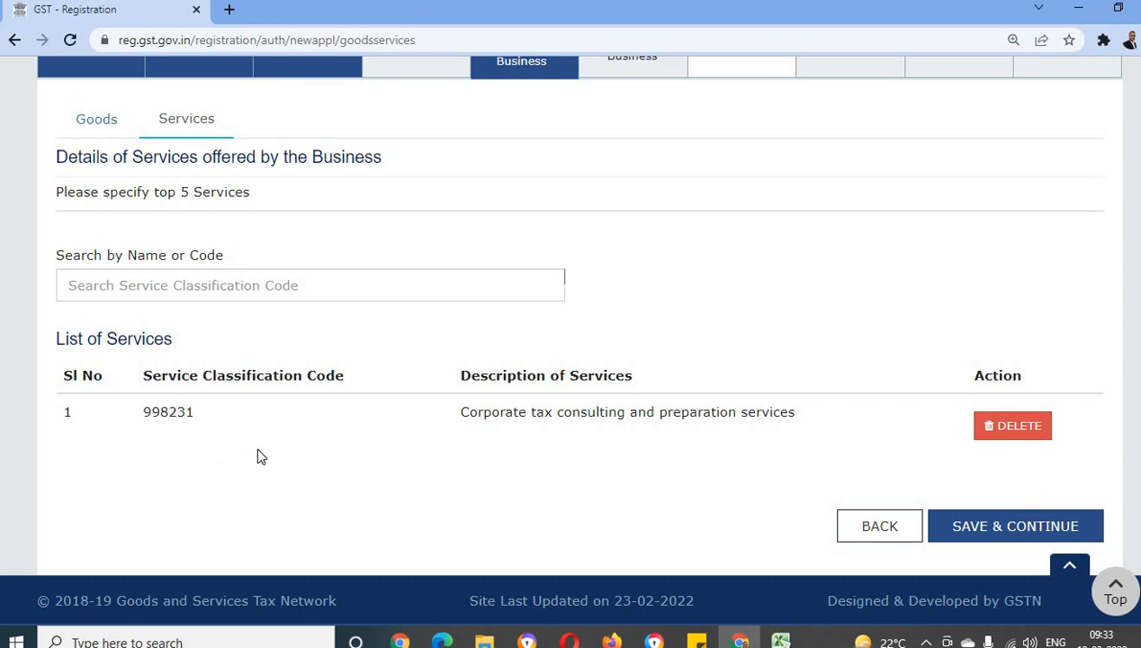
{"action": "scroll", "coordinate": [261, 457], "scroll_direction": "up", "scroll_amount": 2}
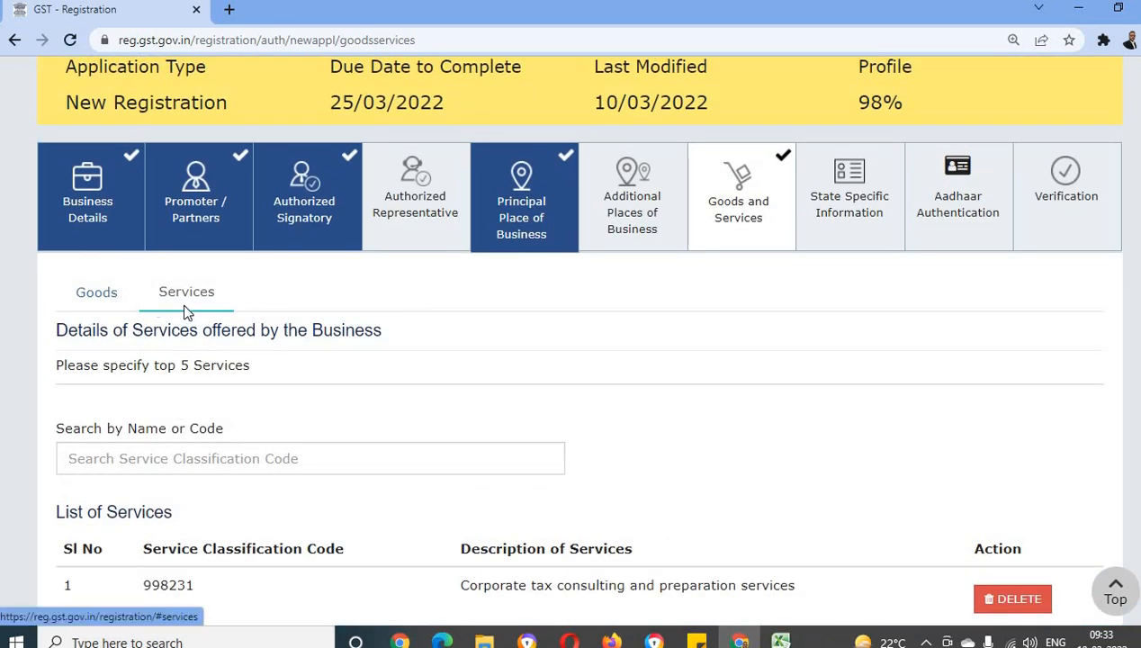
{"action": "scroll", "coordinate": [410, 402], "scroll_direction": "down", "scroll_amount": 2}
{"action": "left_click", "coordinate": [1019, 428]}
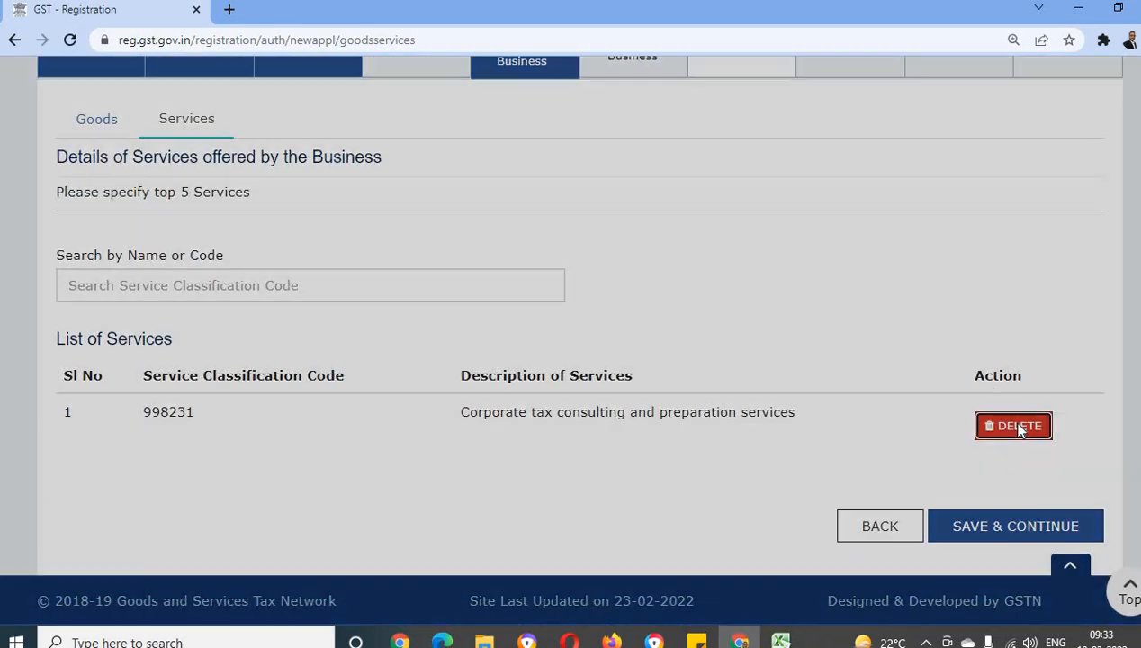
{"action": "left_click", "coordinate": [635, 350]}
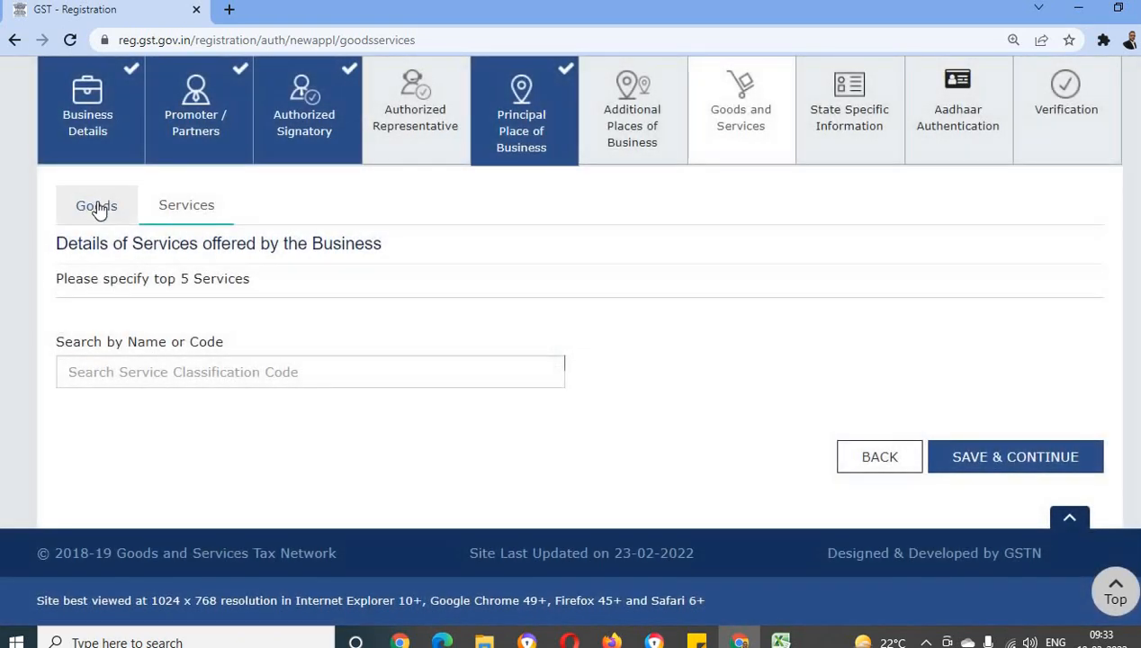
Search the goods' HSN chapters for "retail" and add HSN 3506, prepared glues and other prepared adhesives
{"action": "left_click", "coordinate": [98, 206]}
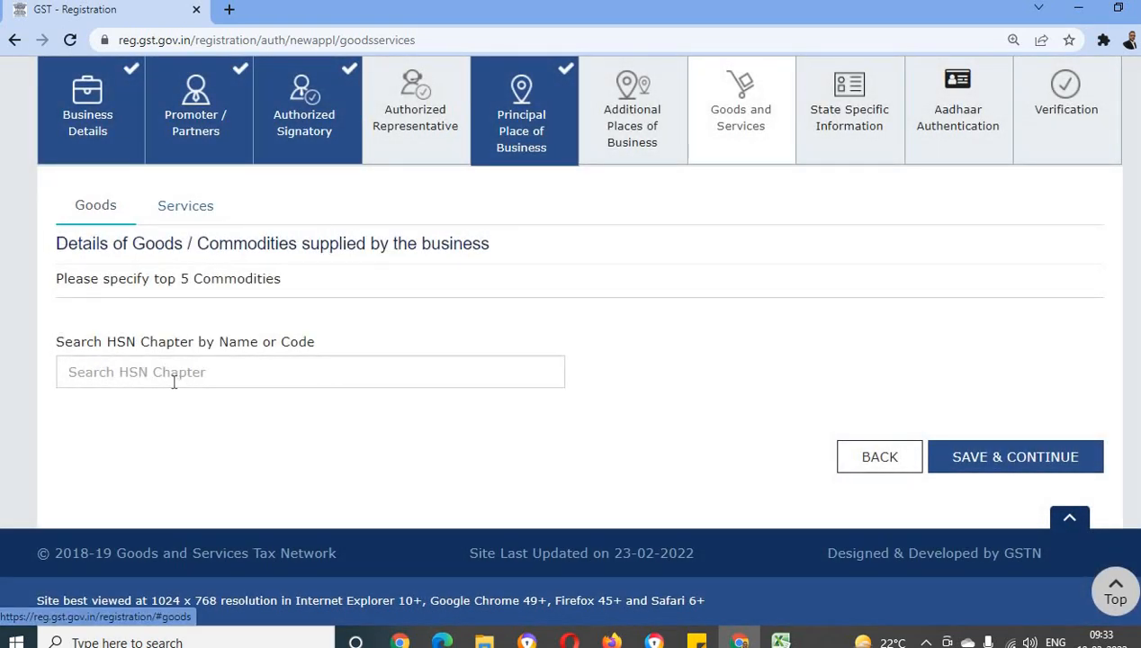
{"action": "left_click", "coordinate": [171, 374]}
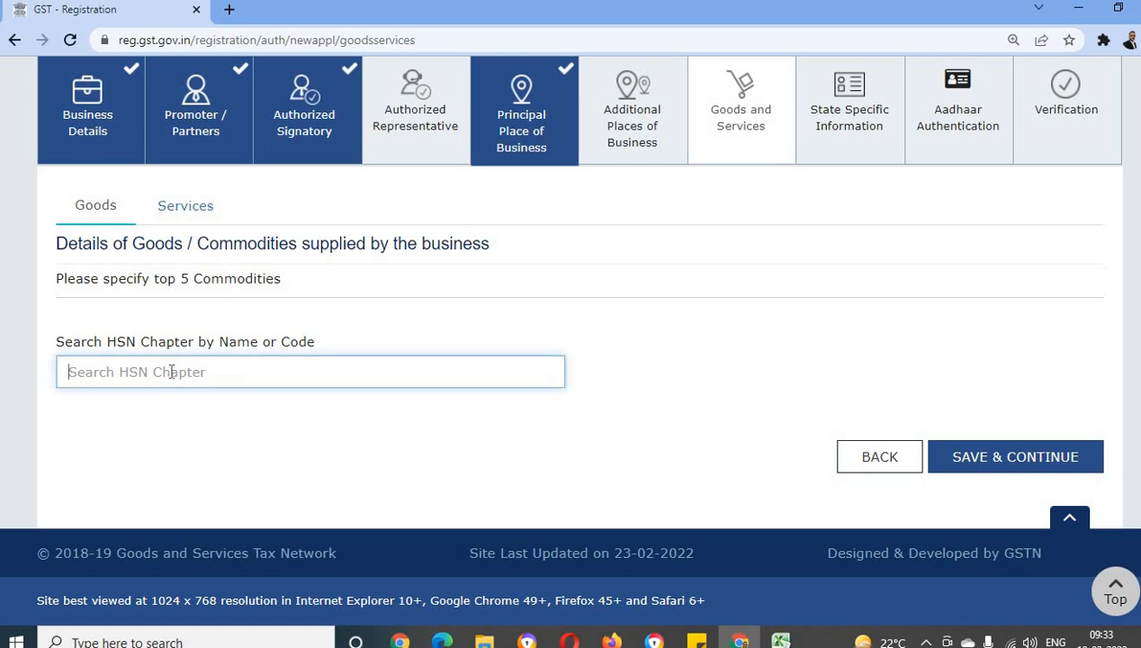
{"action": "type", "text": "retail"}
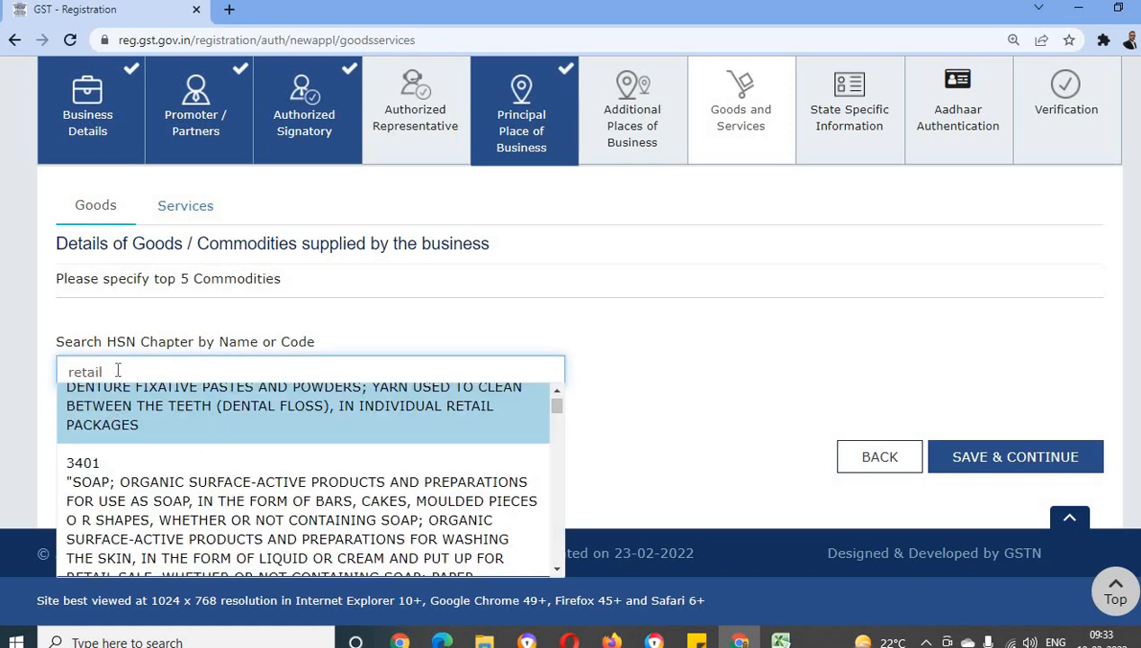
{"action": "scroll", "coordinate": [164, 445], "scroll_direction": "down", "scroll_amount": 2}
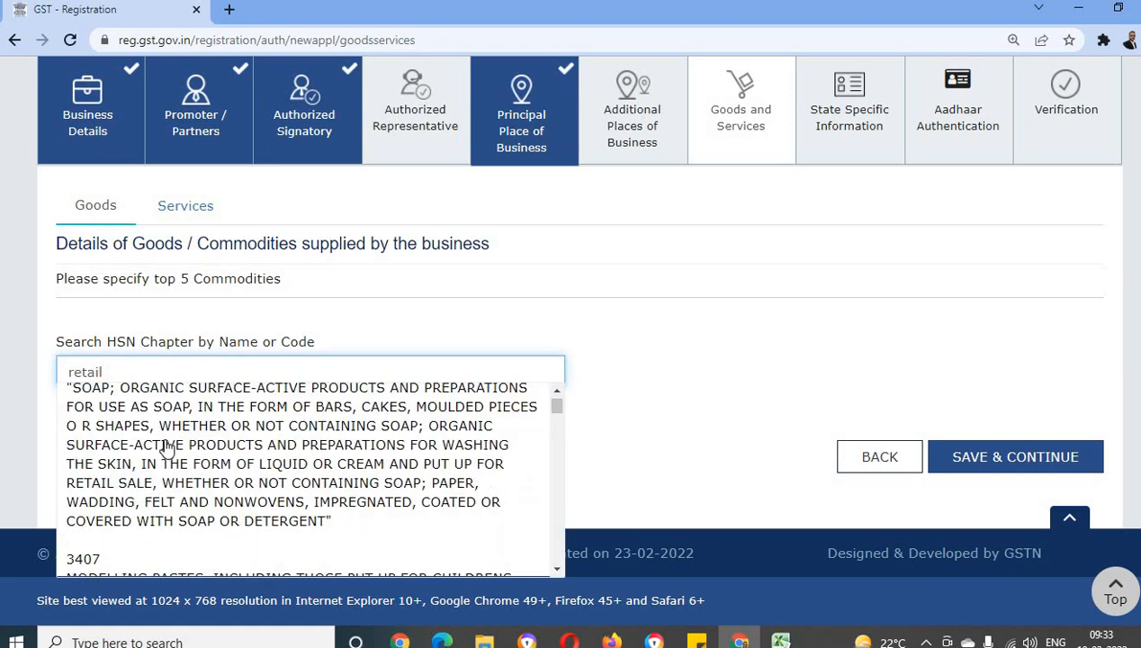
{"action": "scroll", "coordinate": [162, 464], "scroll_direction": "down", "scroll_amount": 2}
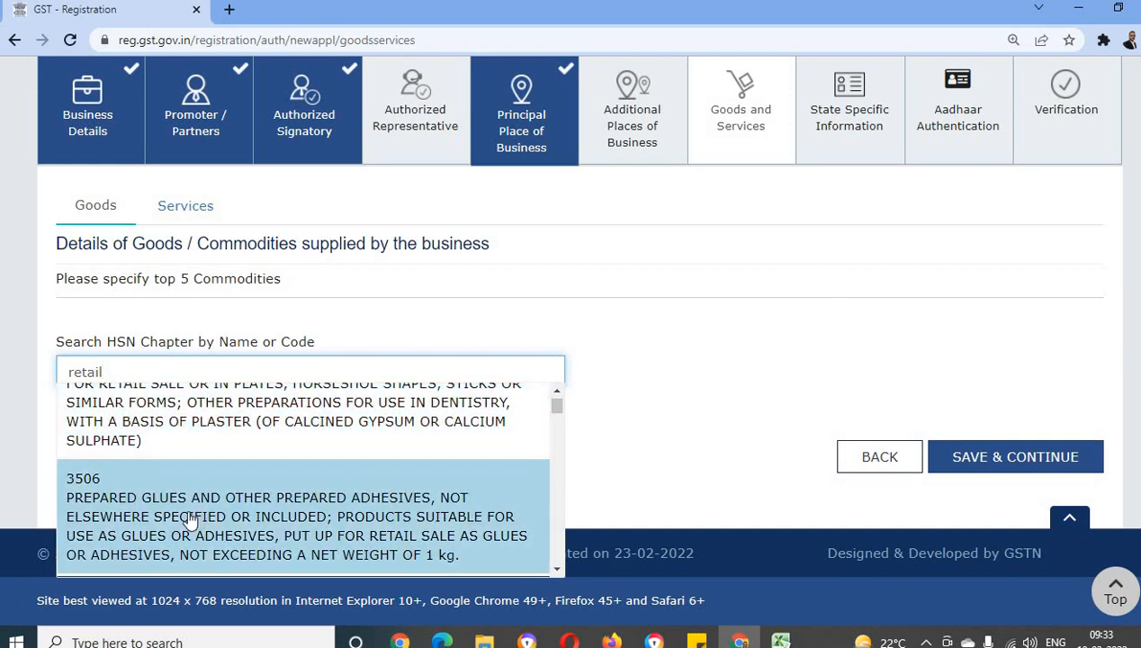
{"action": "left_click", "coordinate": [276, 520]}
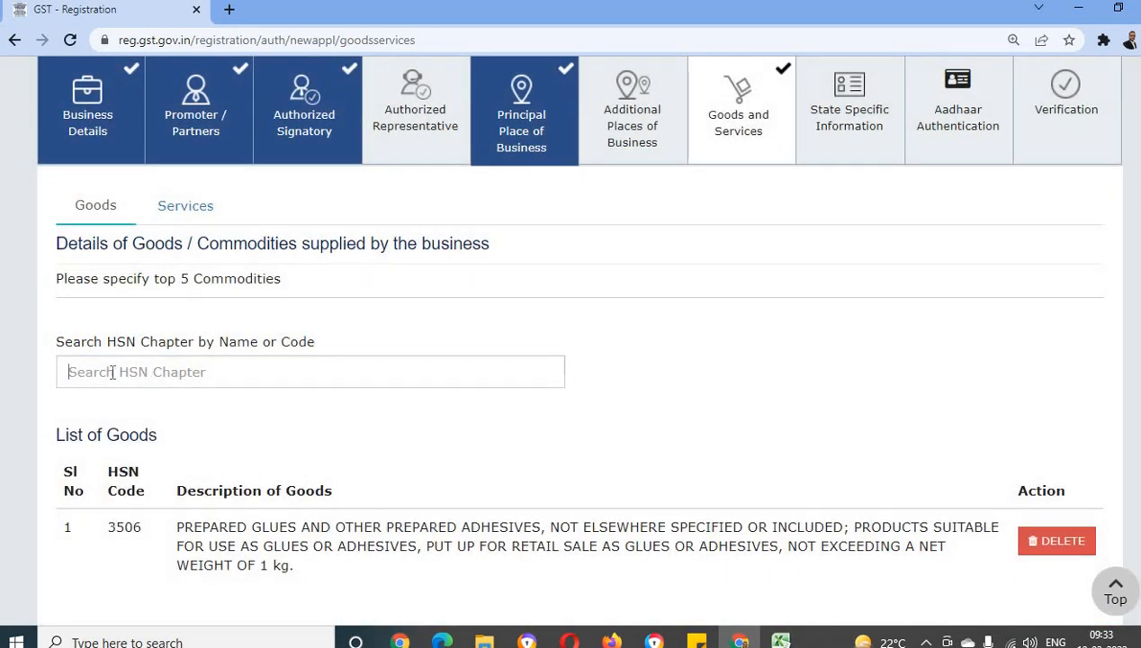
Search the goods' HSN chapters for "rice" and add HSN 1006 RICE to the list of goods
{"action": "left_click", "coordinate": [114, 371]}
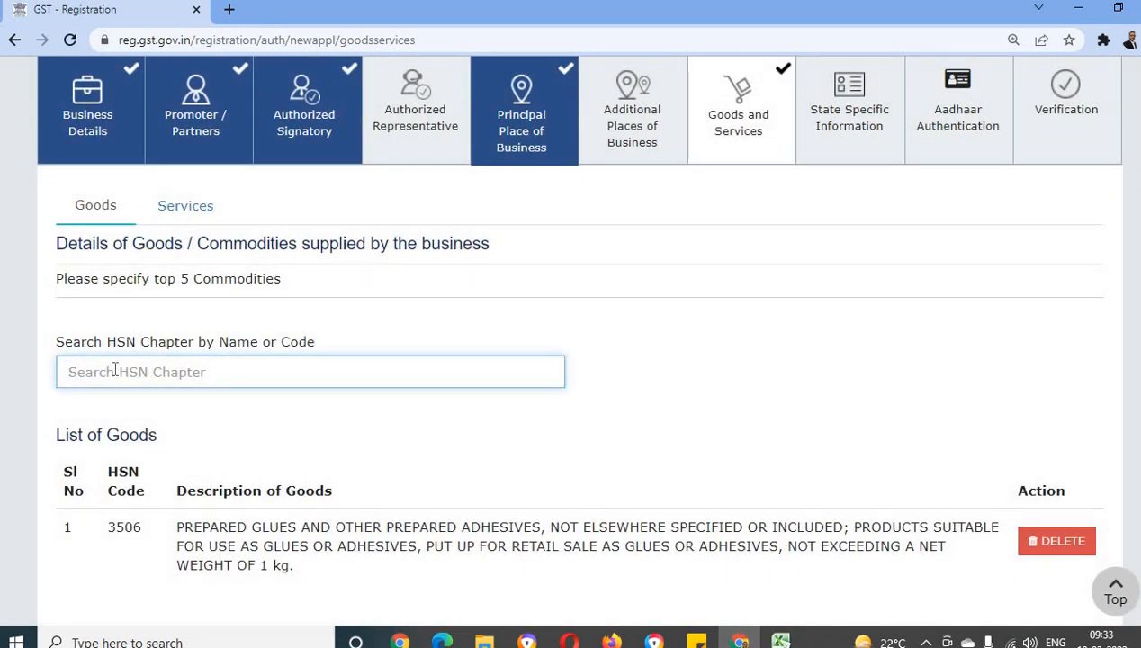
{"action": "type", "text": "rice"}
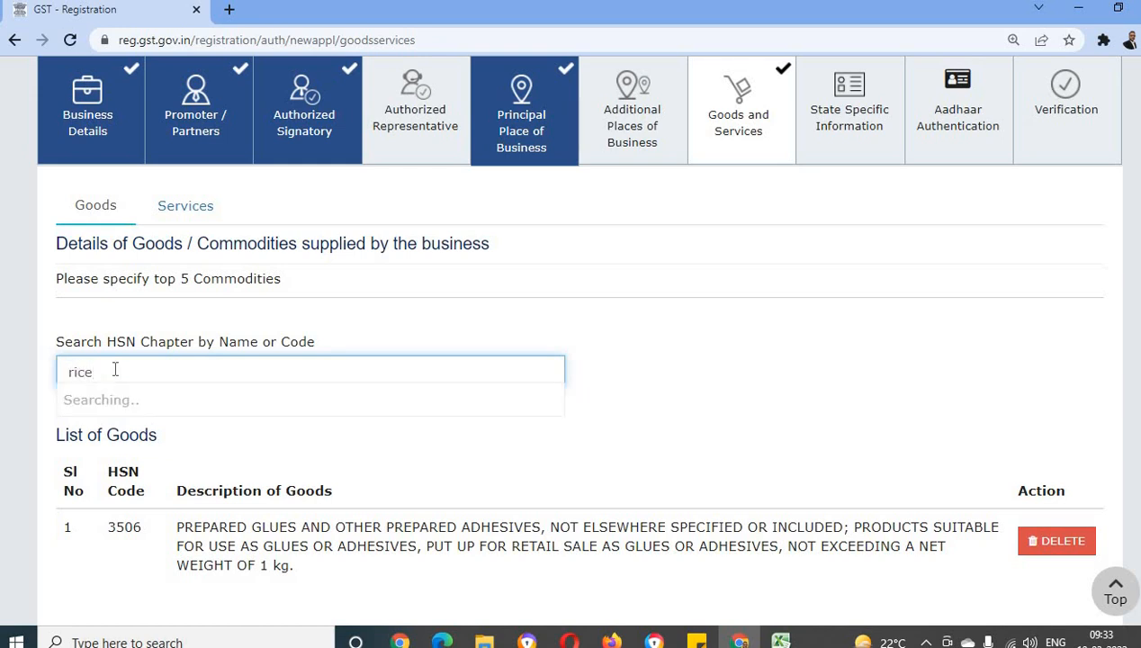
{"action": "left_click", "coordinate": [146, 399]}
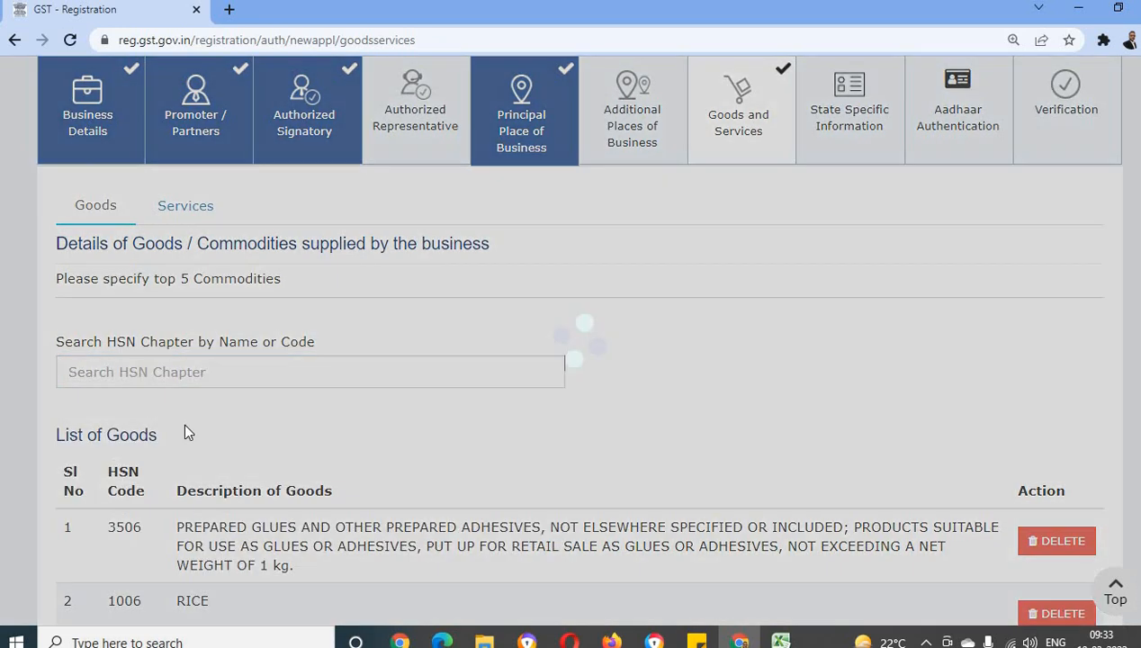
Delete HSN 3506, prepared glues and adhesives, from the list of goods, confirm the removal, and save the goods and services section
{"action": "scroll", "coordinate": [214, 480], "scroll_direction": "down", "scroll_amount": 1}
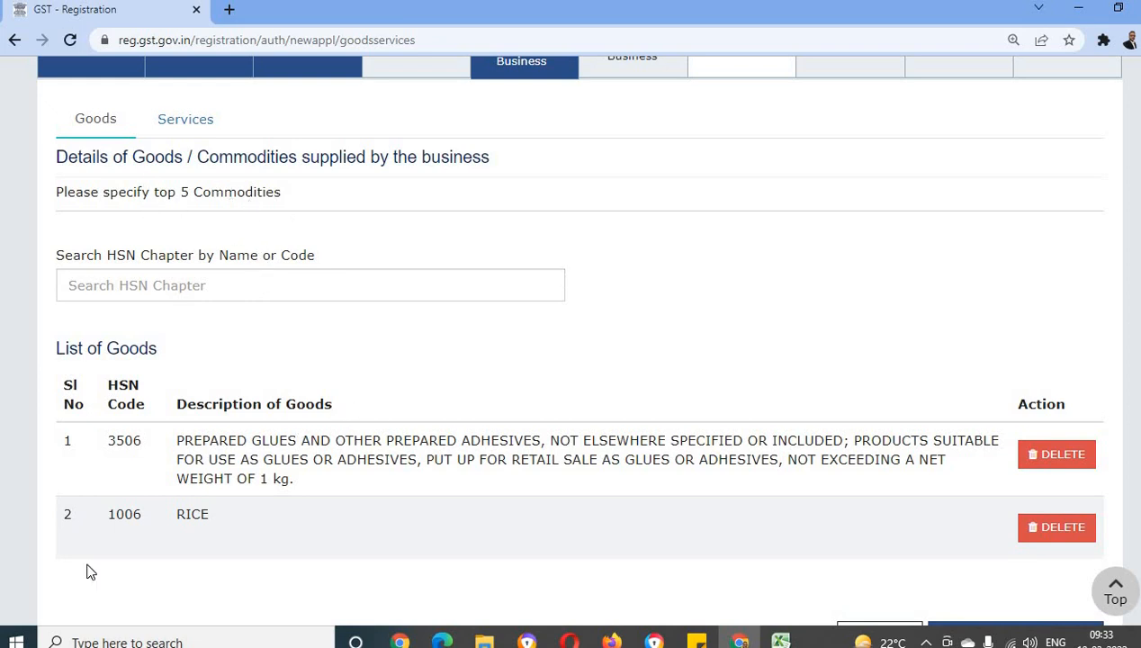
{"action": "left_click", "coordinate": [1073, 454]}
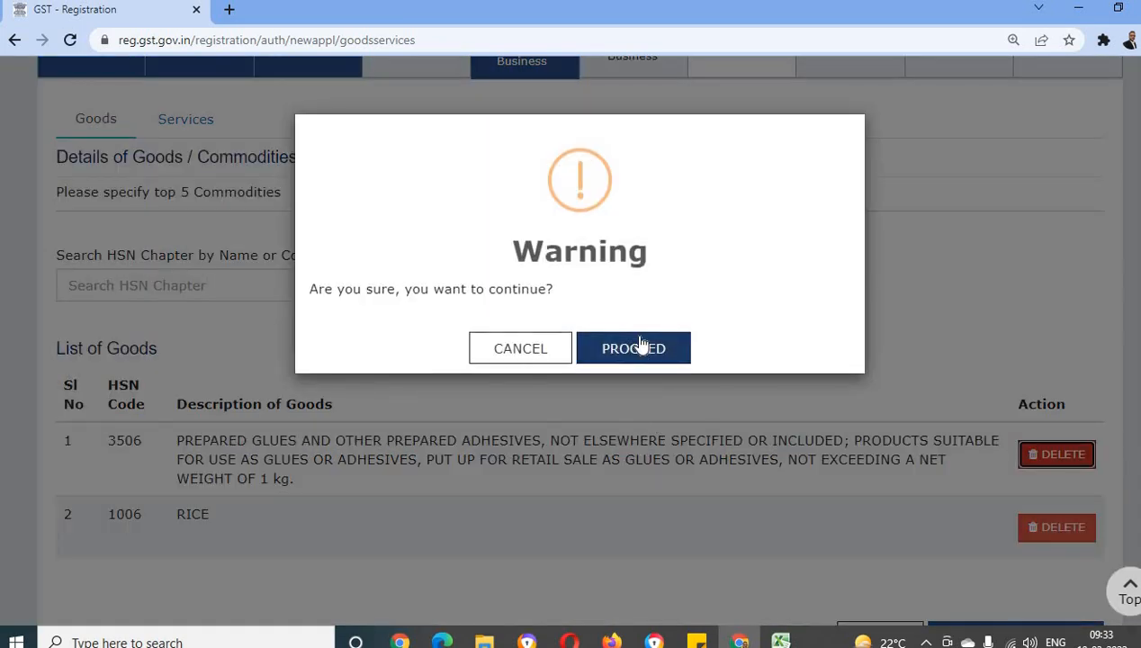
{"action": "left_click", "coordinate": [641, 347]}
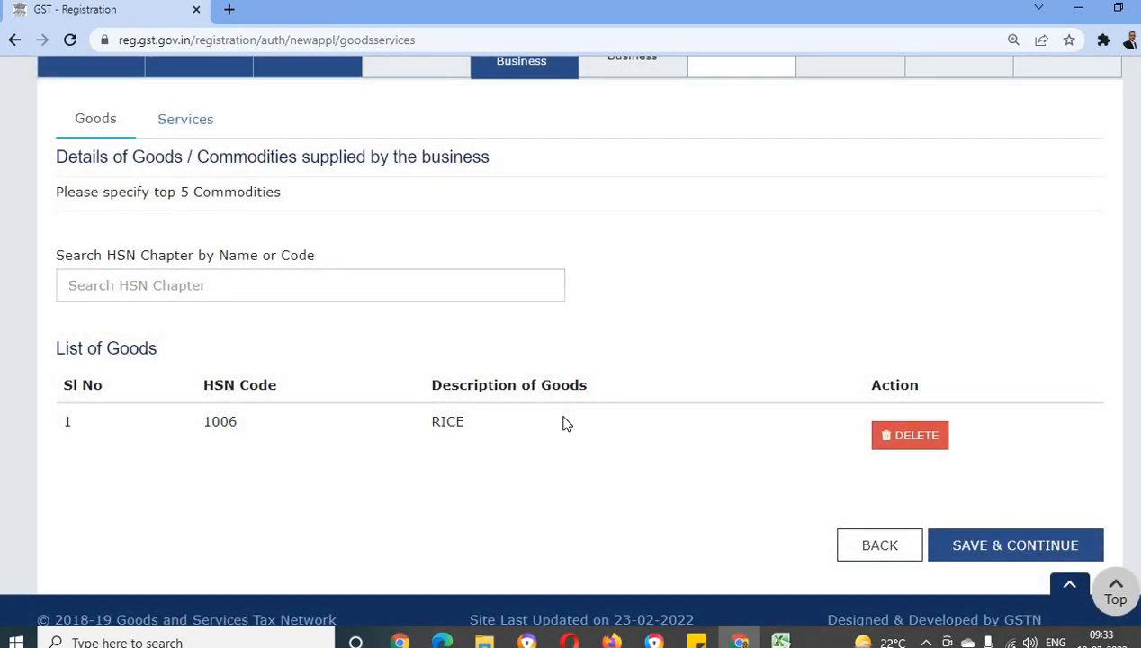
{"action": "left_click", "coordinate": [1022, 546]}
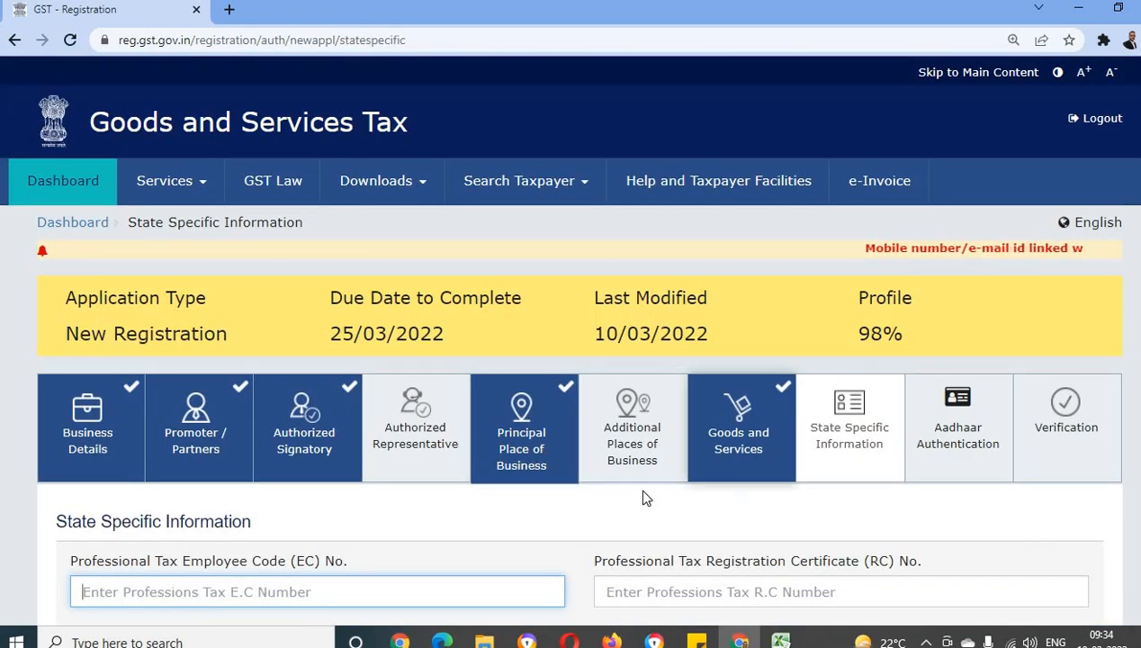
Leave the professional tax and state excise licence fields blank and save the state specific information
{"action": "scroll", "coordinate": [642, 496], "scroll_direction": "down", "scroll_amount": 1}
{"action": "scroll", "coordinate": [643, 497], "scroll_direction": "down", "scroll_amount": 1}
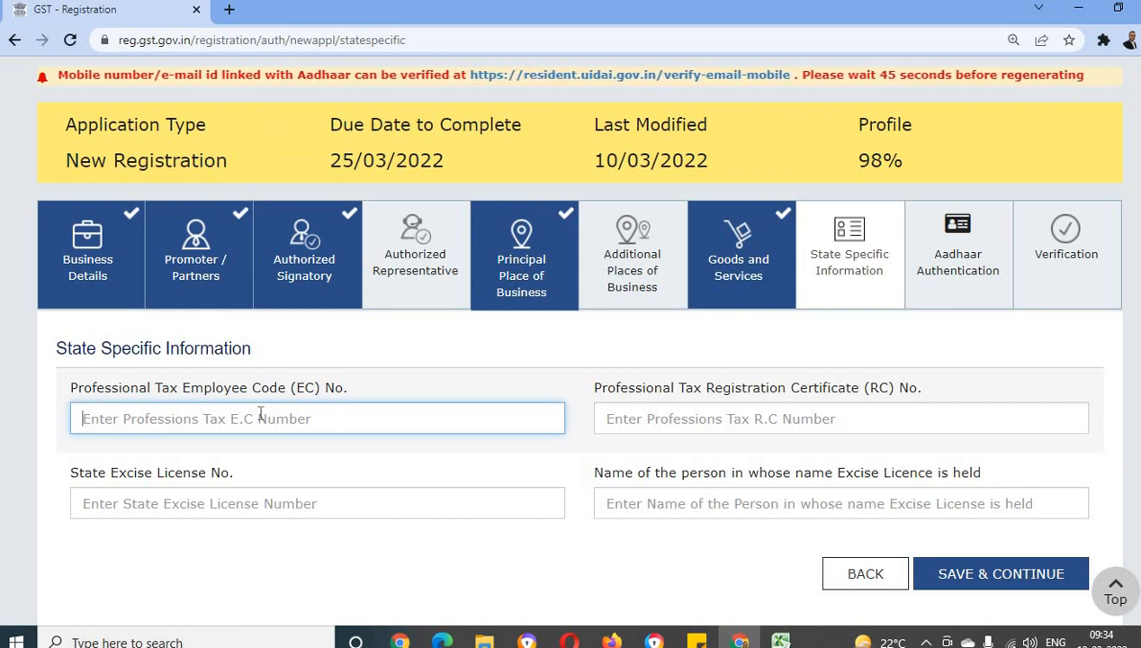
{"action": "left_click", "coordinate": [653, 421]}
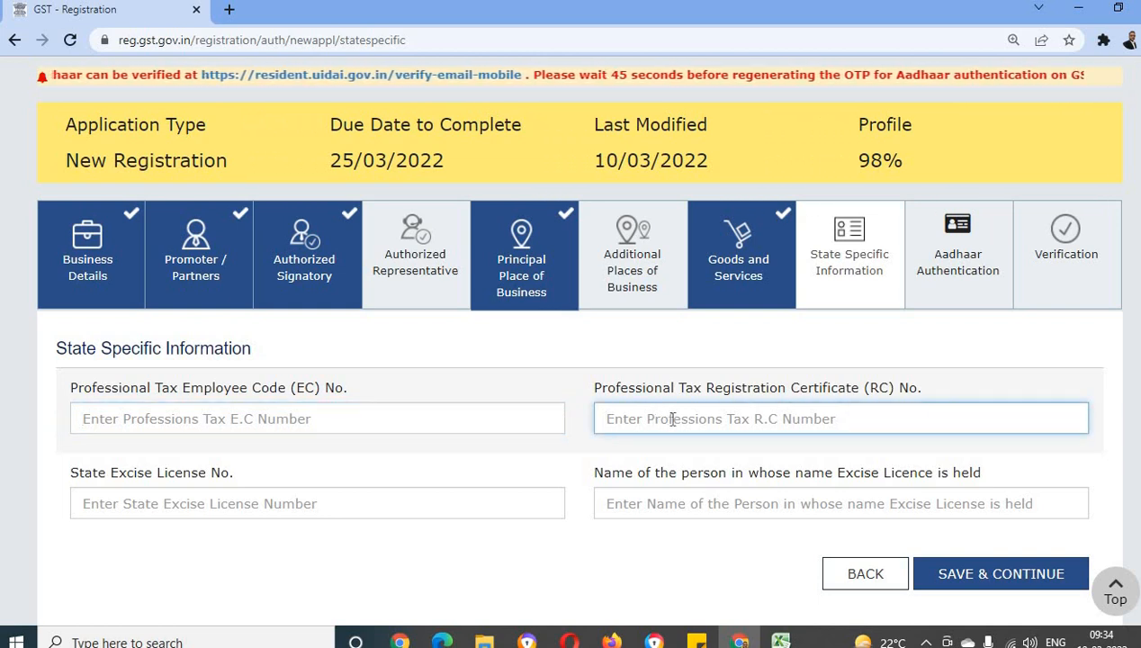
{"action": "left_click", "coordinate": [218, 501]}
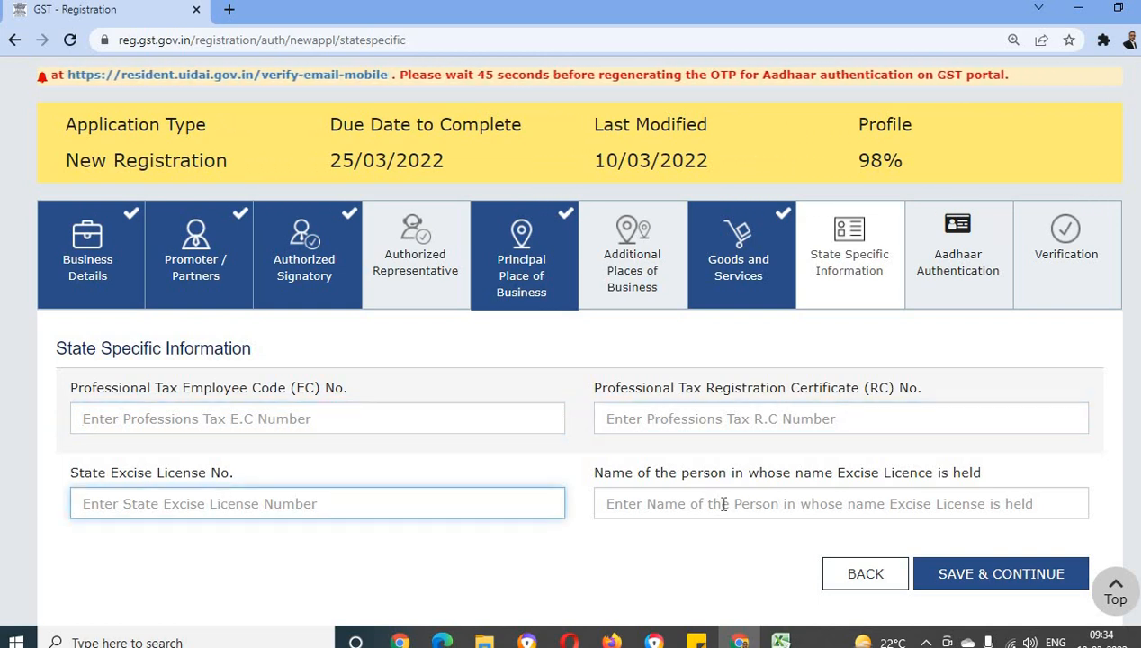
{"action": "left_click", "coordinate": [724, 505]}
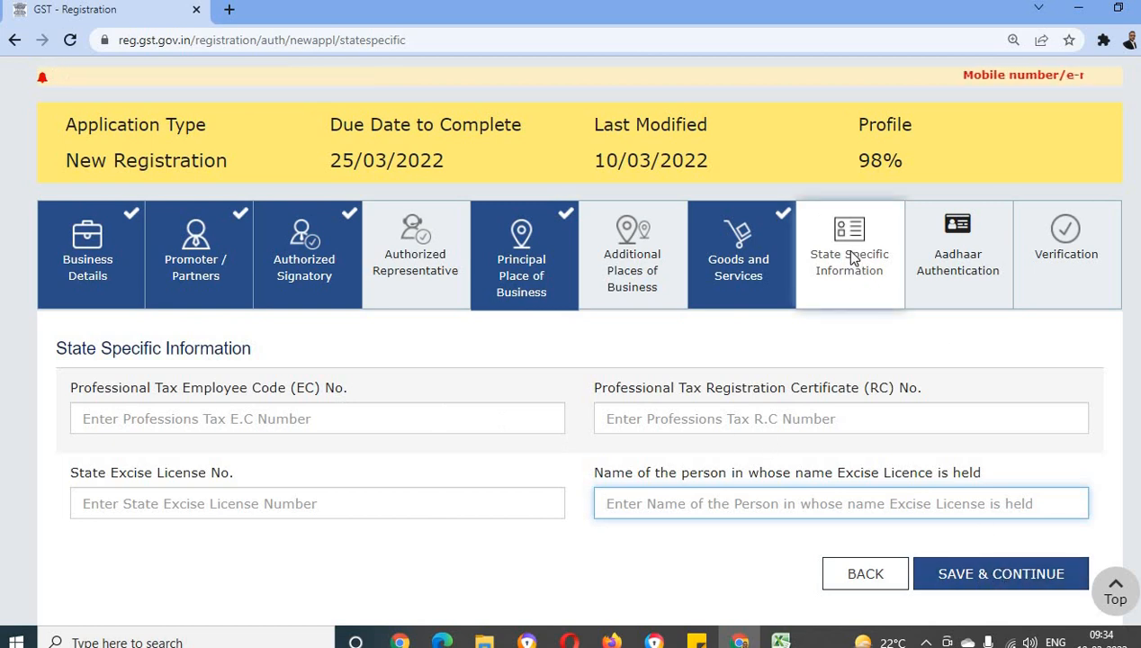
{"action": "left_click", "coordinate": [976, 577]}
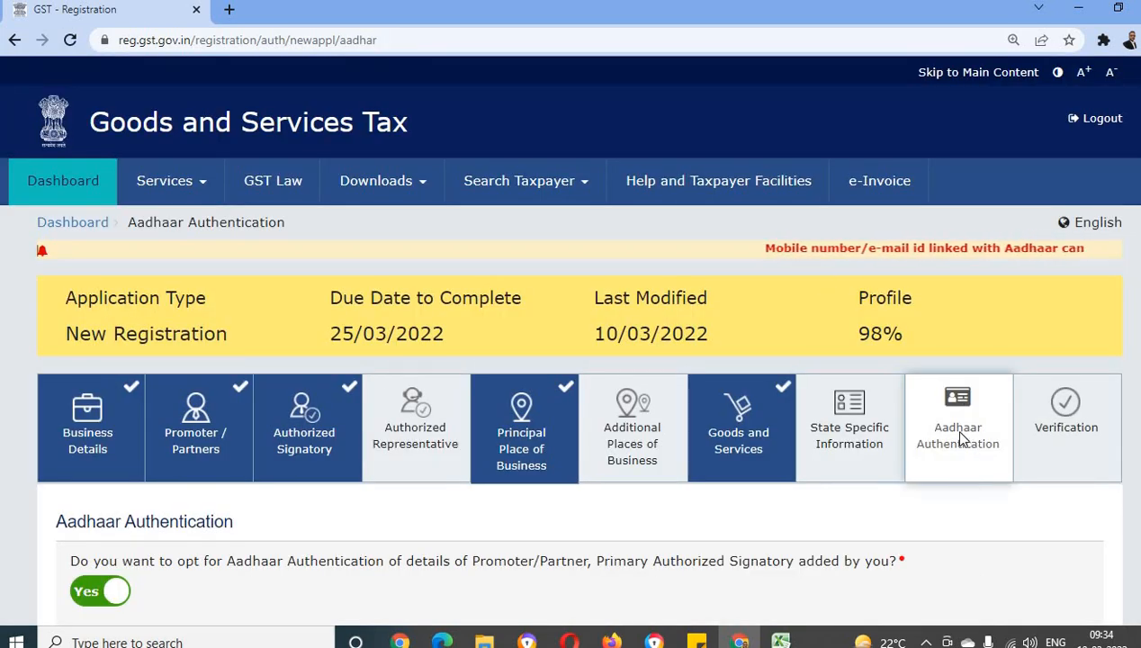
Try opting out of Aadhaar authentication for the promoter and primary authorized signatory, and set the option back to Yes
{"action": "scroll", "coordinate": [866, 537], "scroll_direction": "down", "scroll_amount": 2}
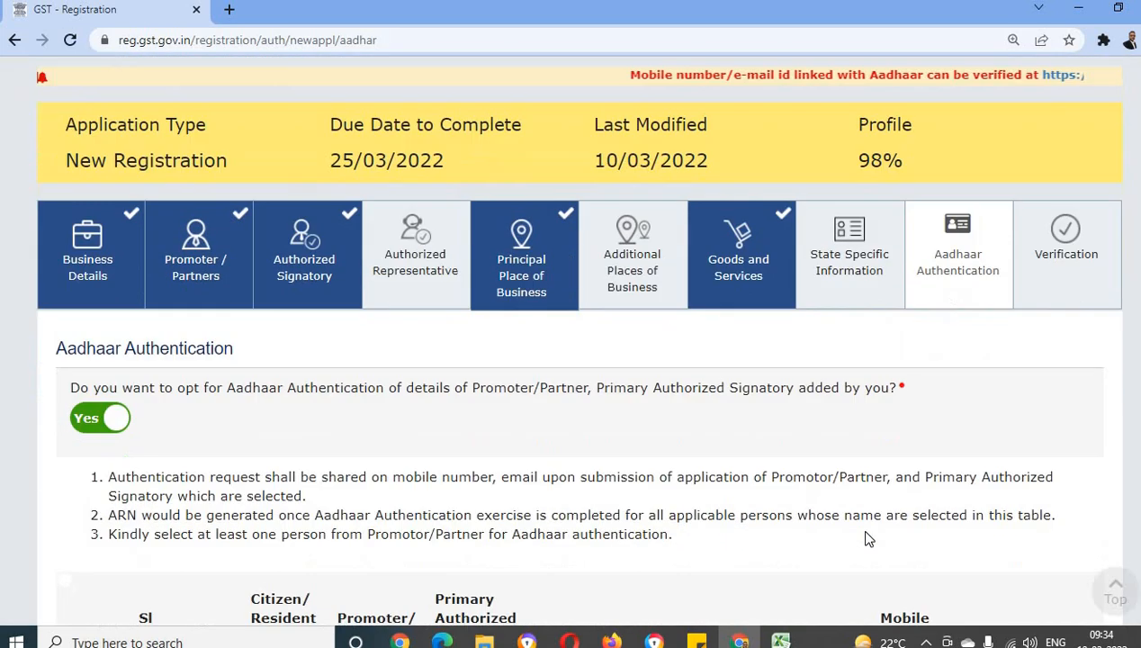
{"action": "scroll", "coordinate": [860, 529], "scroll_direction": "up", "scroll_amount": 1}
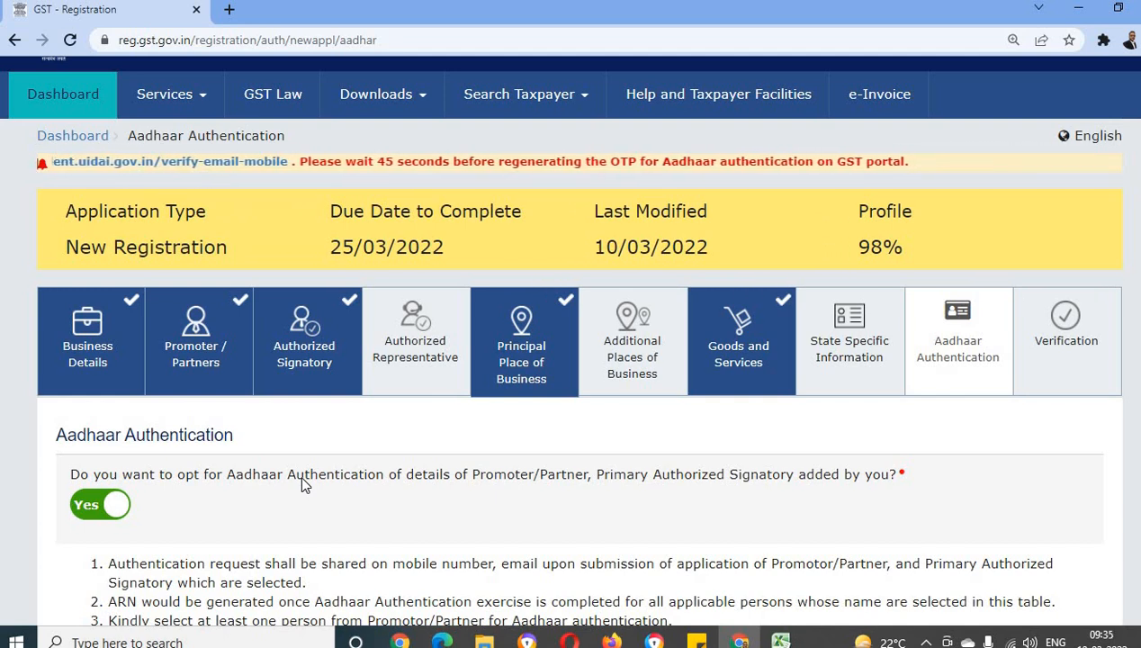
{"action": "left_click", "coordinate": [97, 504]}
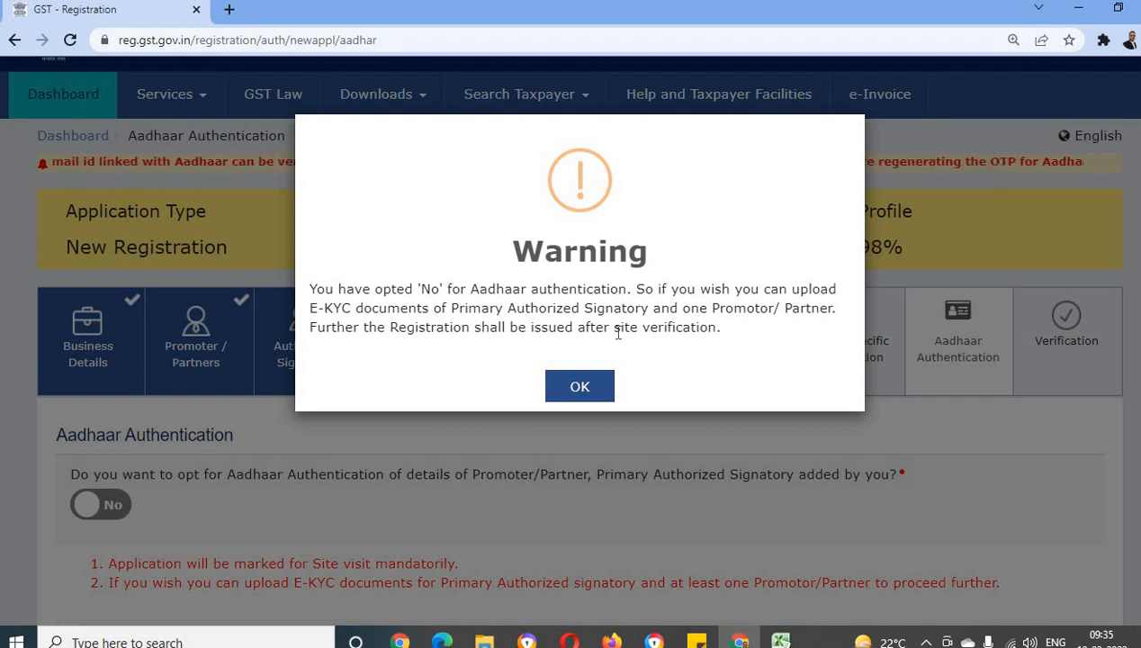
{"action": "left_click", "coordinate": [593, 387]}
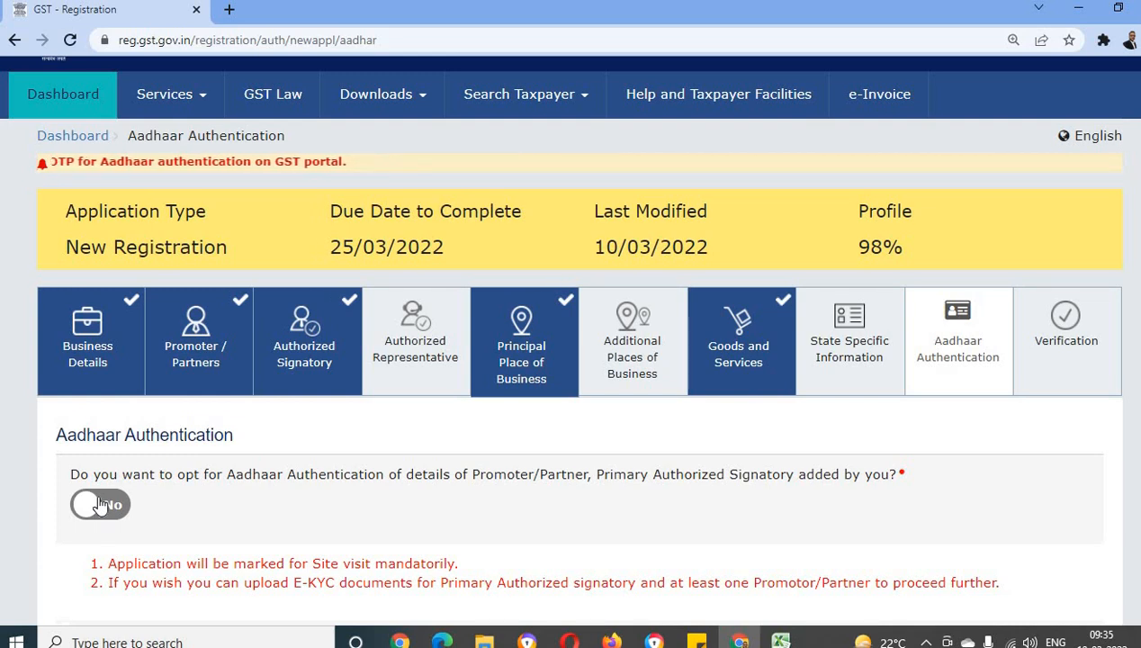
{"action": "left_click", "coordinate": [106, 505]}
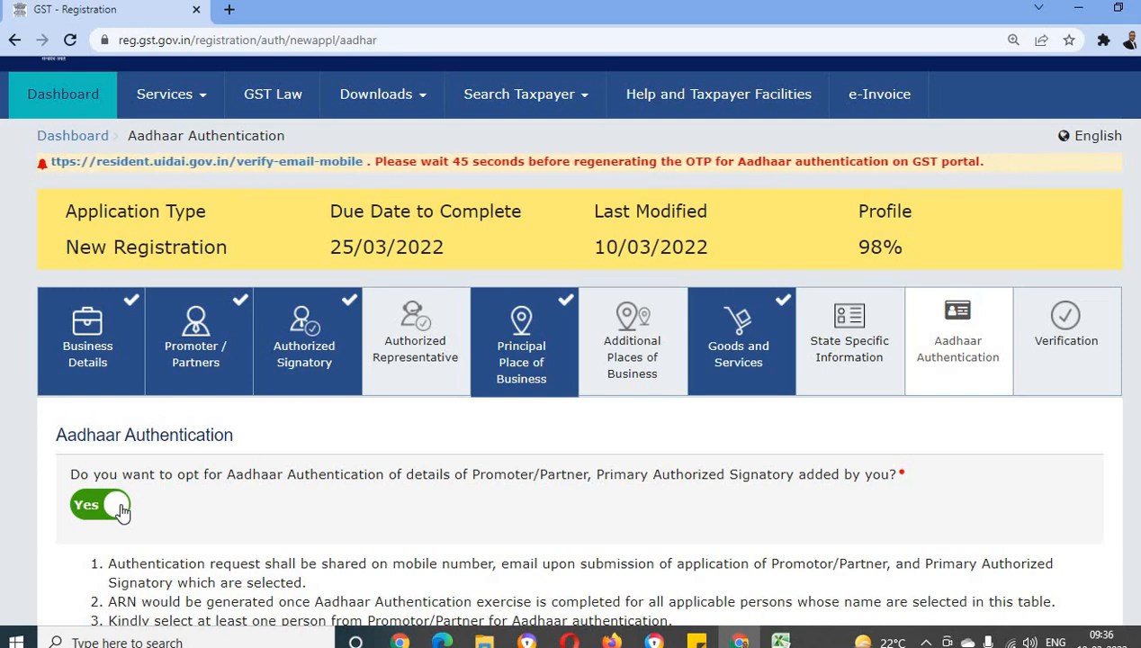
Check the proprietor's entry in the Aadhaar authentication table and save the section to continue to verification
{"action": "scroll", "coordinate": [175, 506], "scroll_direction": "down", "scroll_amount": 1}
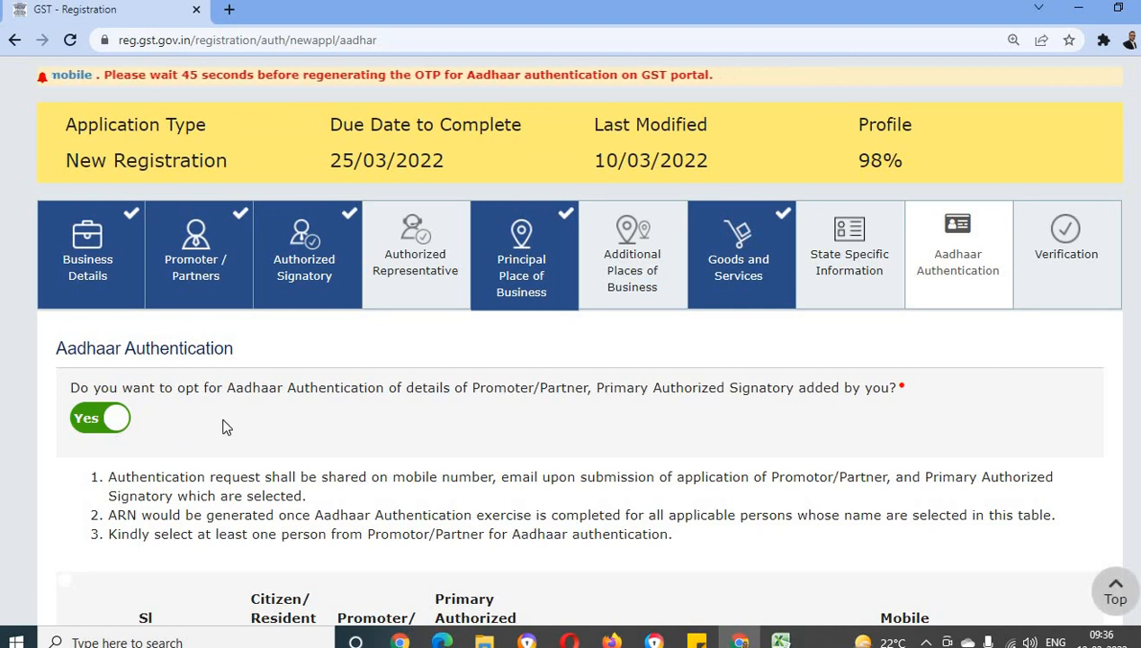
{"action": "scroll", "coordinate": [247, 416], "scroll_direction": "down", "scroll_amount": 2}
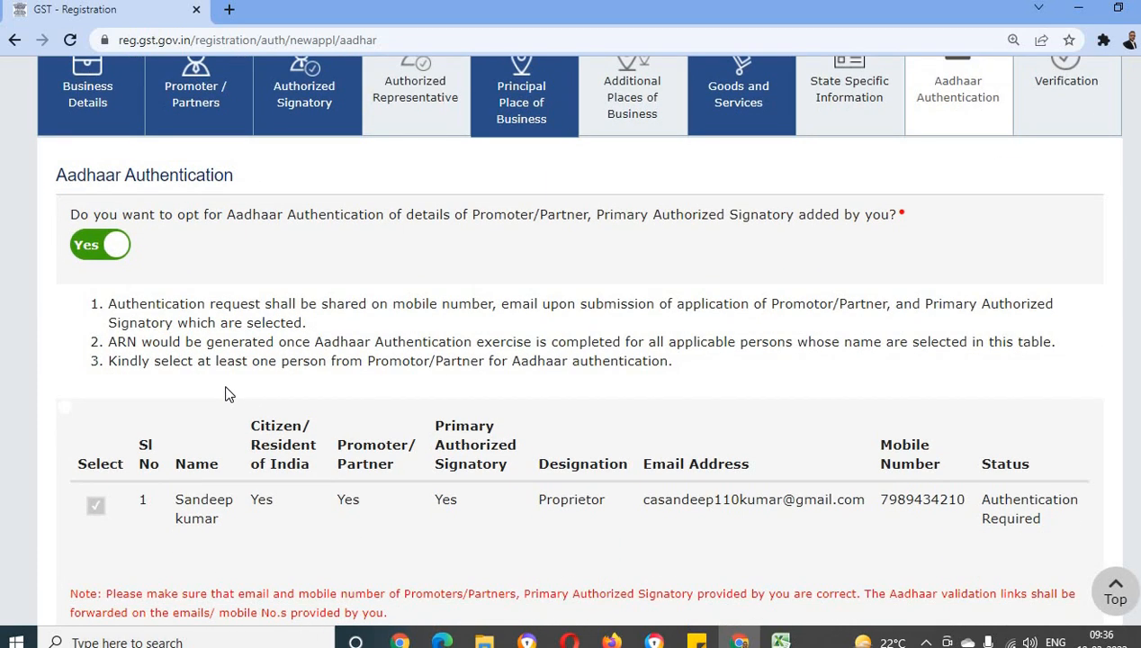
{"action": "scroll", "coordinate": [239, 394], "scroll_direction": "up", "scroll_amount": 3}
{"action": "scroll", "coordinate": [234, 390], "scroll_direction": "down", "scroll_amount": 5}
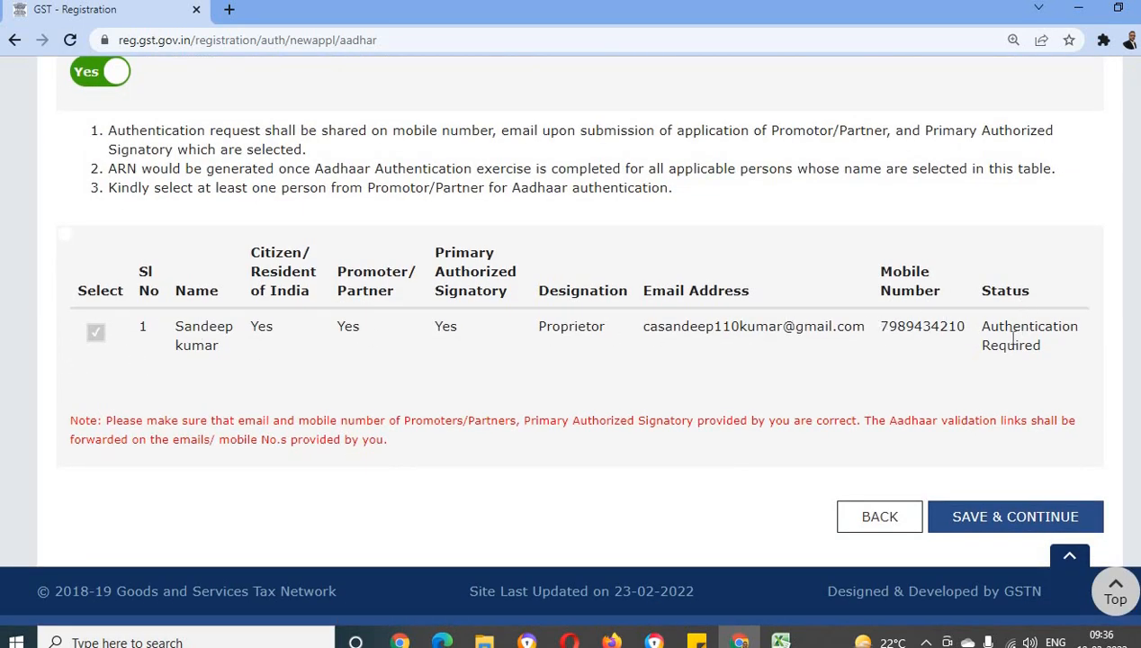
{"action": "scroll", "coordinate": [530, 446], "scroll_direction": "down", "scroll_amount": 1}
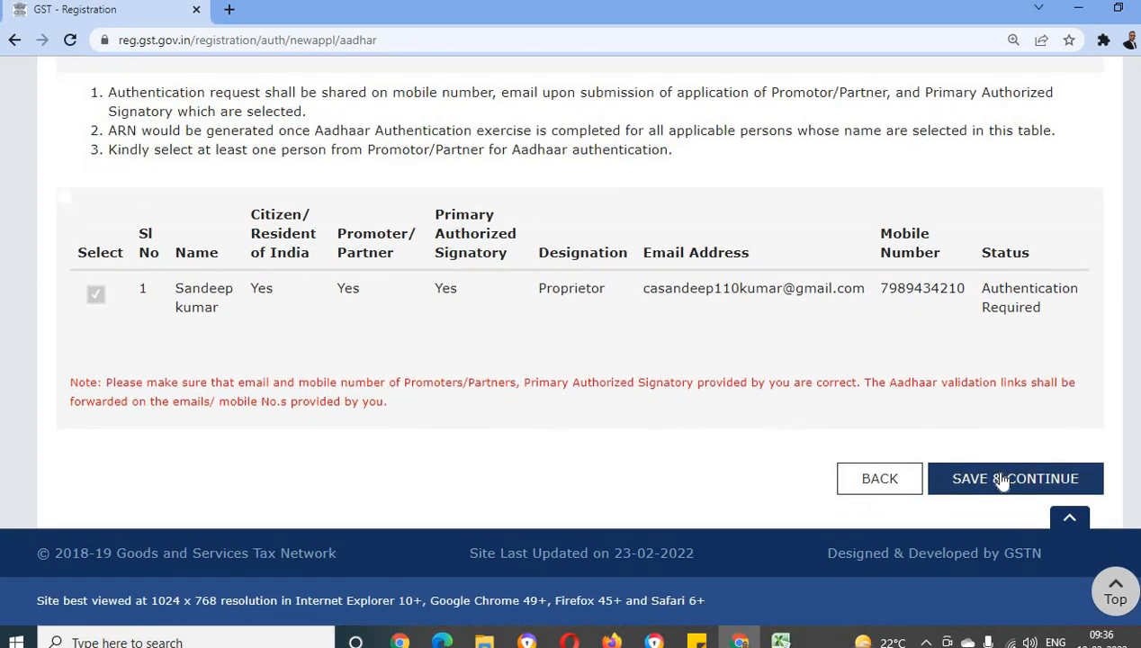
{"action": "scroll", "coordinate": [847, 417], "scroll_direction": "up", "scroll_amount": 2}
{"action": "scroll", "coordinate": [846, 416], "scroll_direction": "down", "scroll_amount": 10}
{"action": "left_click", "coordinate": [1058, 482]}
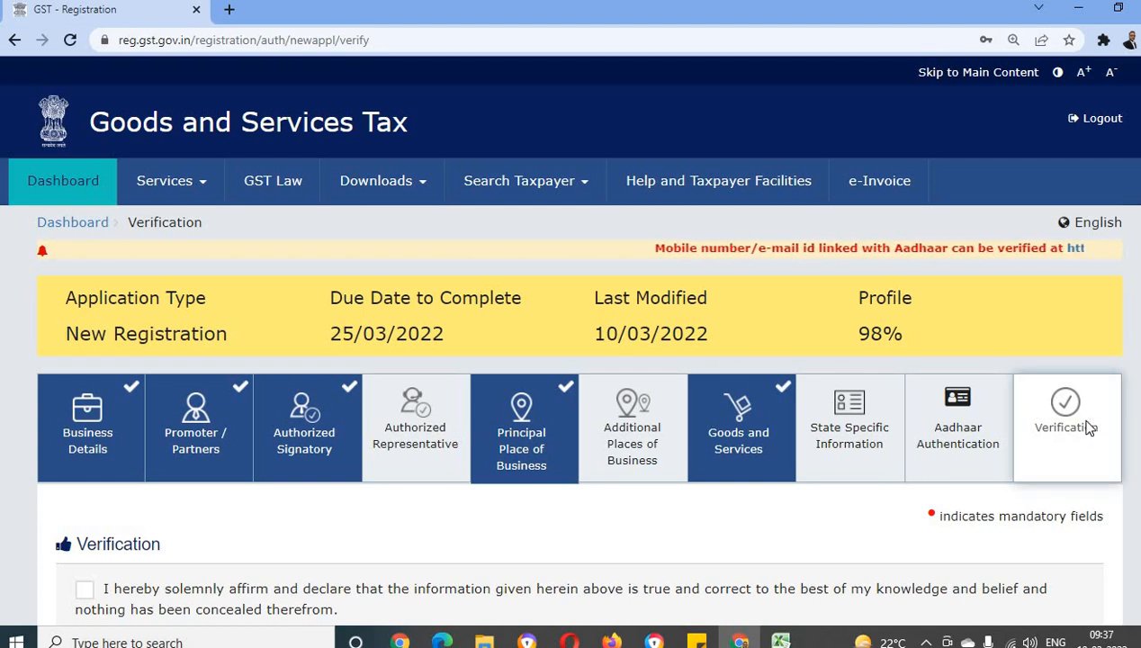
Accept the verification declaration, select the proprietor as authorized signatory, and enter Sonipat as the place
{"action": "scroll", "coordinate": [1080, 423], "scroll_direction": "down", "scroll_amount": 2}
{"action": "scroll", "coordinate": [1018, 423], "scroll_direction": "down", "scroll_amount": 2}
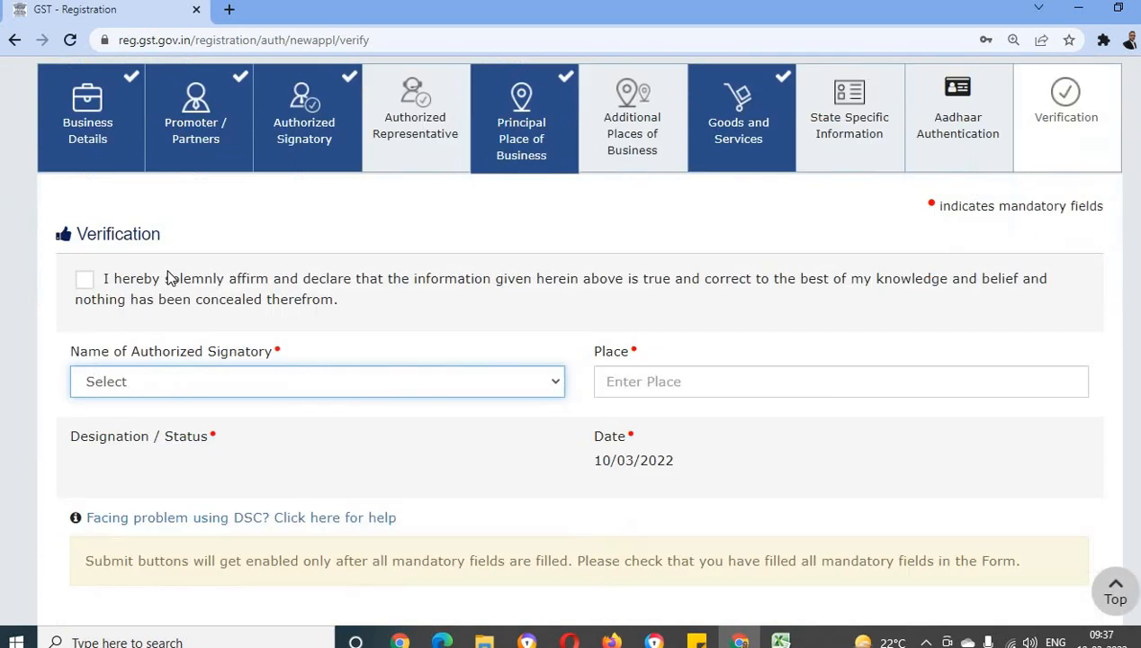
{"action": "left_click", "coordinate": [84, 244]}
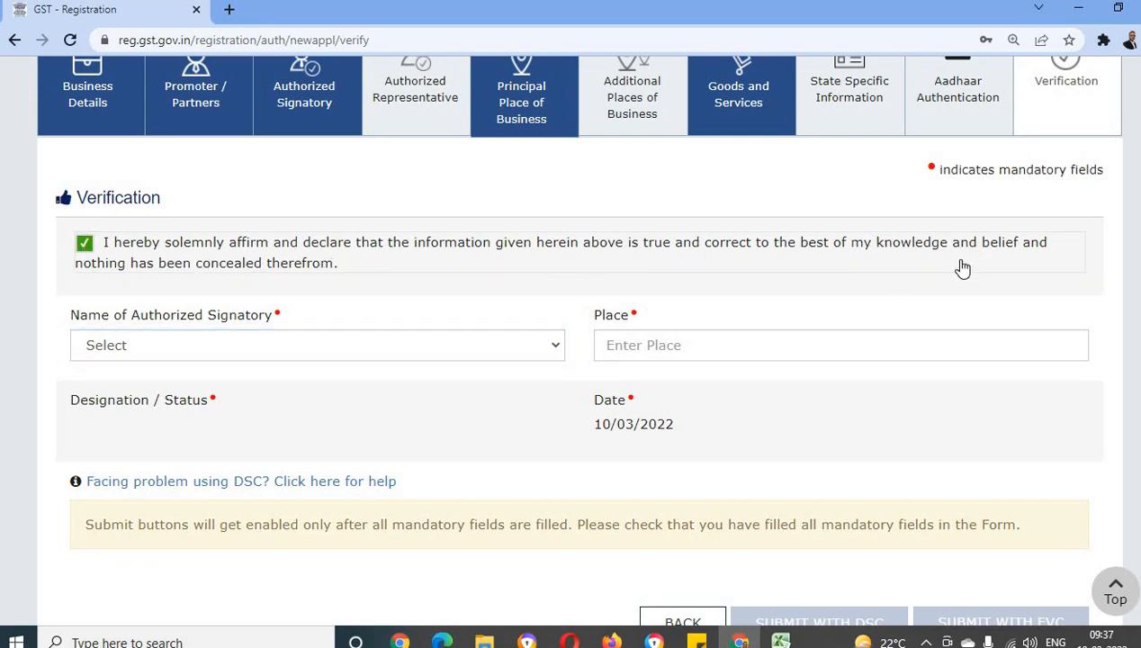
{"action": "left_click", "coordinate": [206, 347]}
{"action": "left_click", "coordinate": [169, 387]}
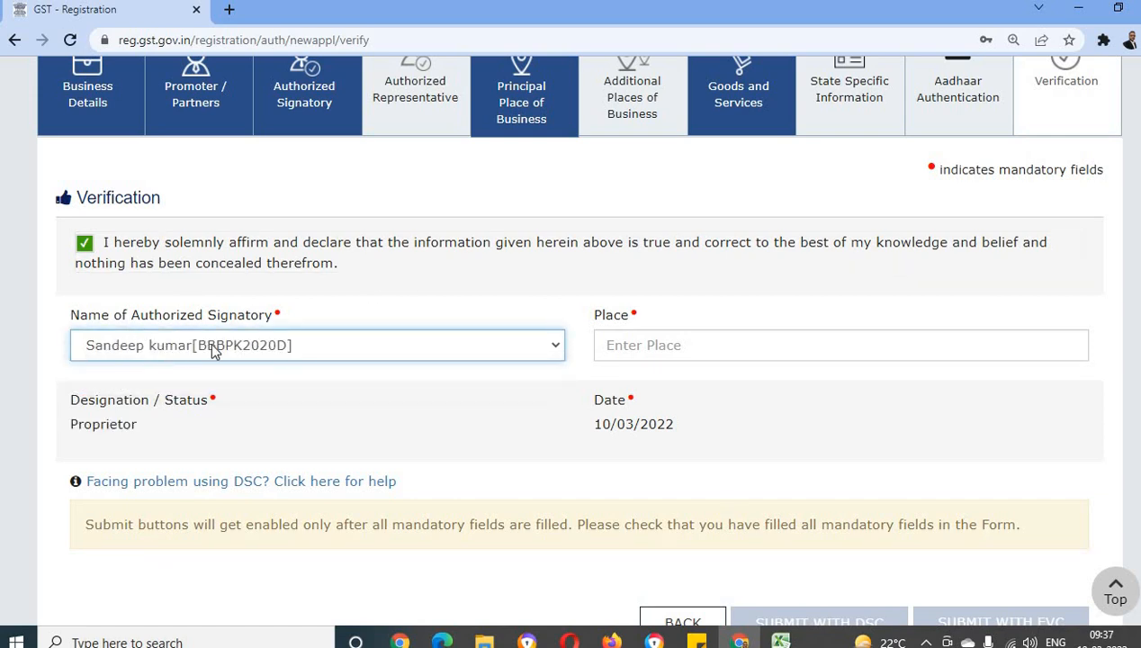
{"action": "left_click", "coordinate": [653, 343]}
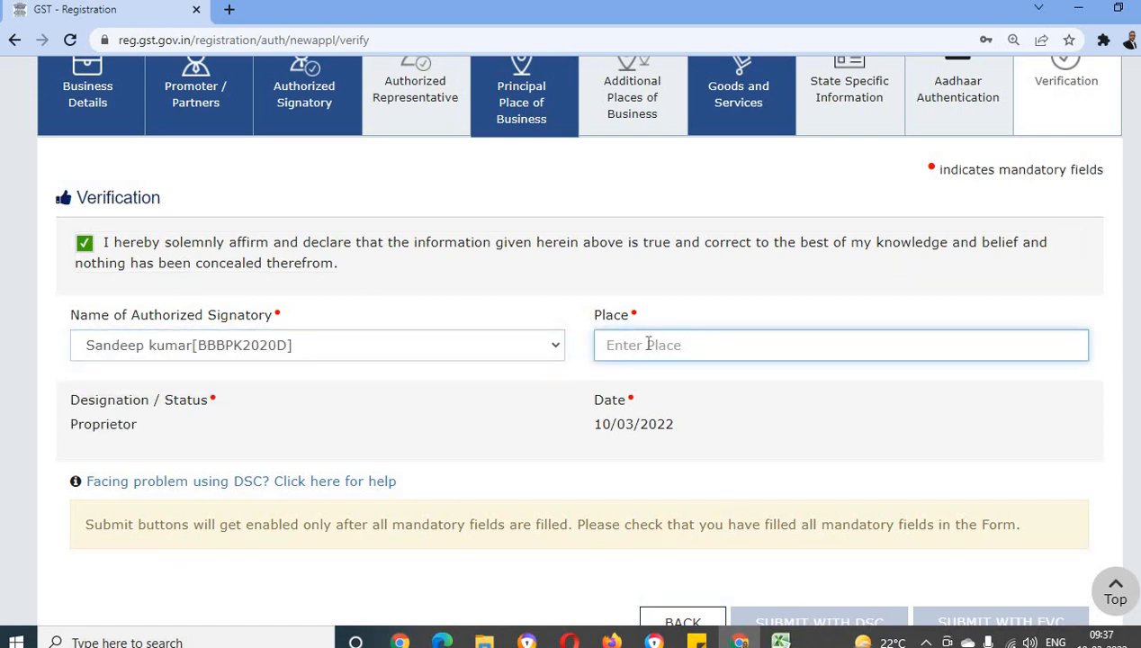
{"action": "type", "text": "Sonipat"}
{"action": "scroll", "coordinate": [413, 420], "scroll_direction": "down", "scroll_amount": 3}
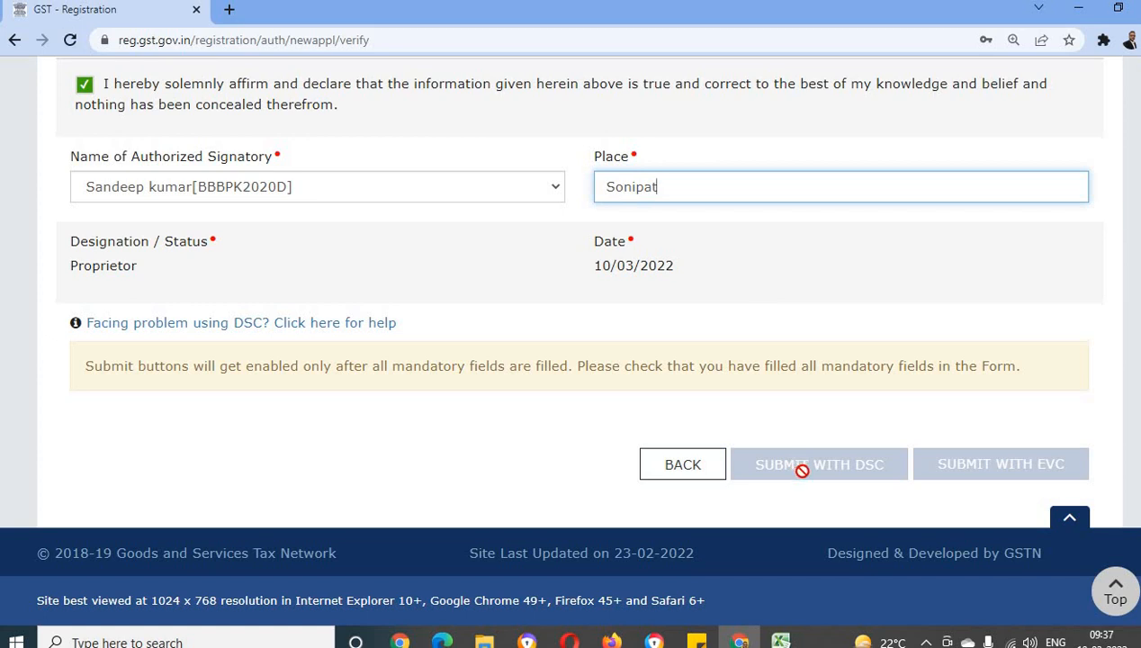
{"action": "scroll", "coordinate": [885, 460], "scroll_direction": "up", "scroll_amount": 5}
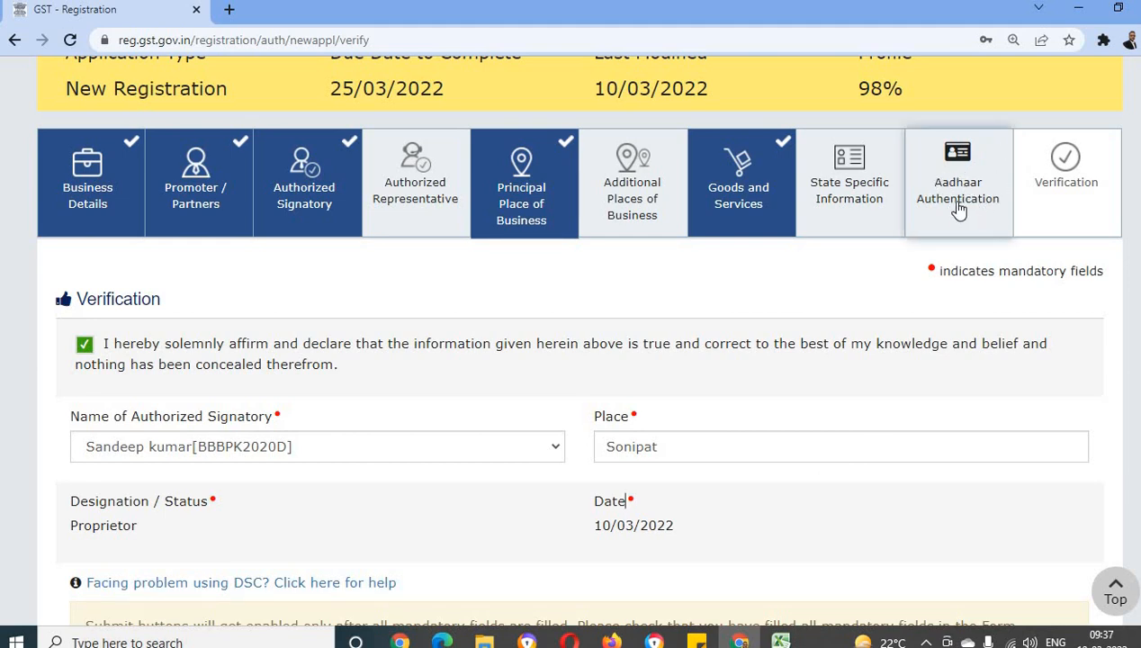
{"action": "scroll", "coordinate": [801, 371], "scroll_direction": "down", "scroll_amount": 5}
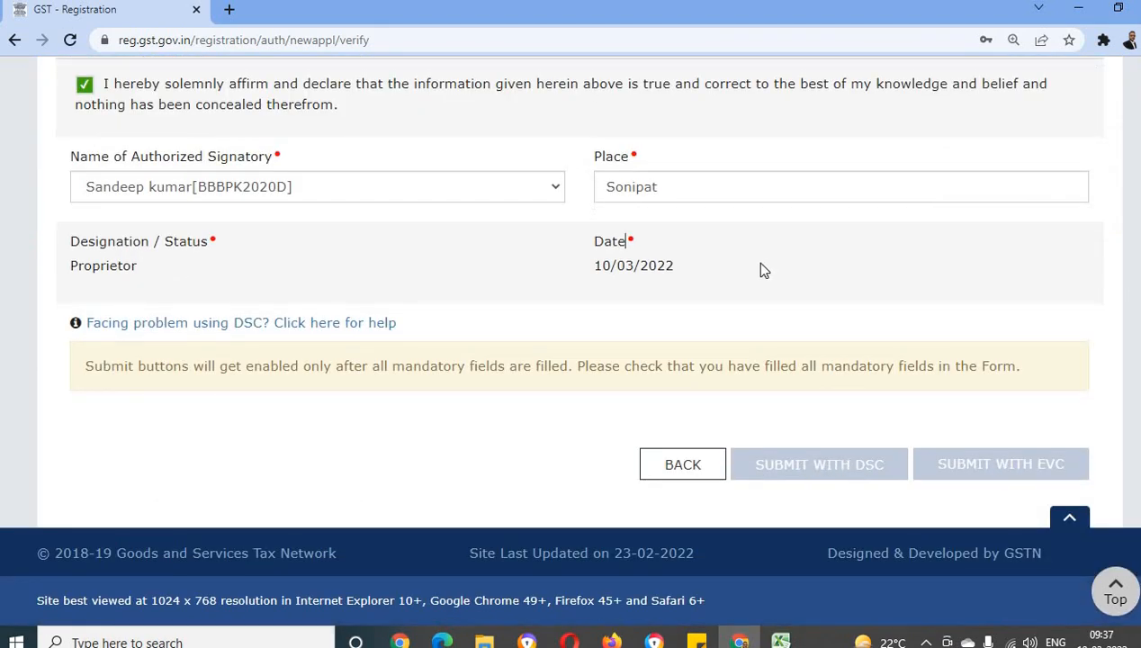
{"action": "scroll", "coordinate": [758, 260], "scroll_direction": "up", "scroll_amount": 6}
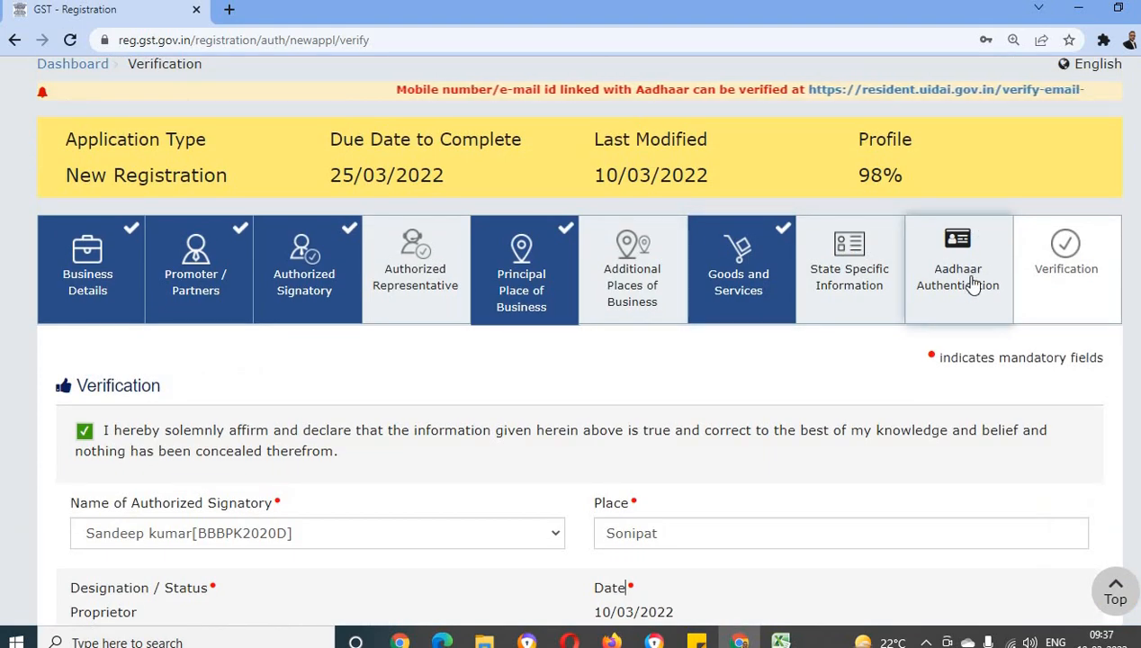
{"action": "scroll", "coordinate": [964, 423], "scroll_direction": "down", "scroll_amount": 5}
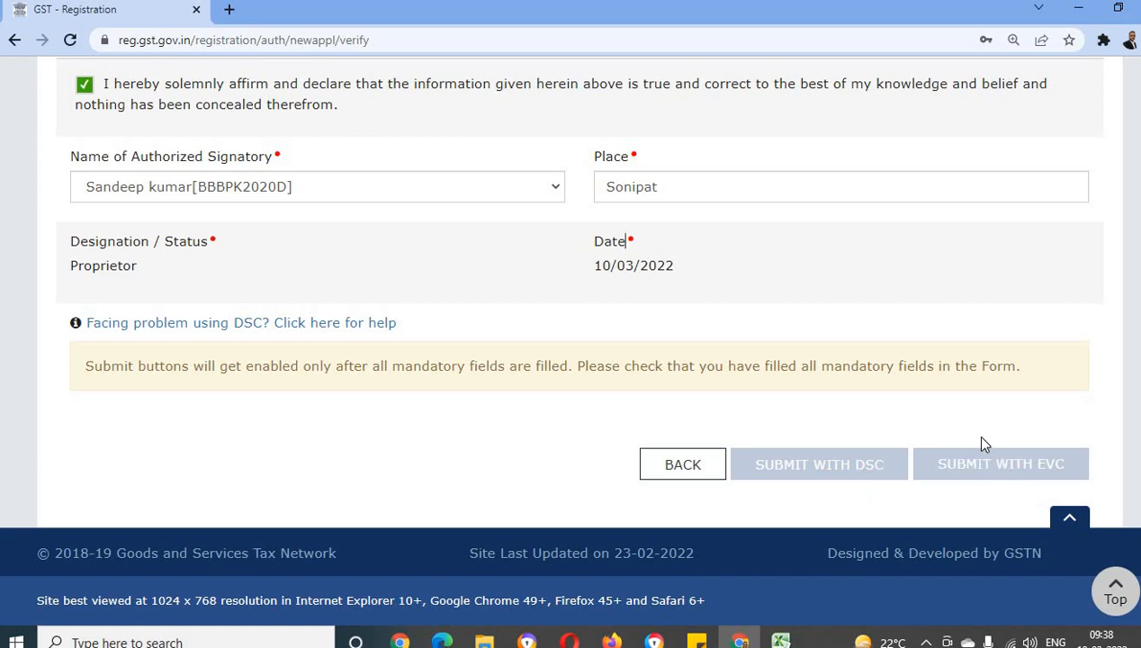
{"action": "scroll", "coordinate": [984, 444], "scroll_direction": "up", "scroll_amount": 2}
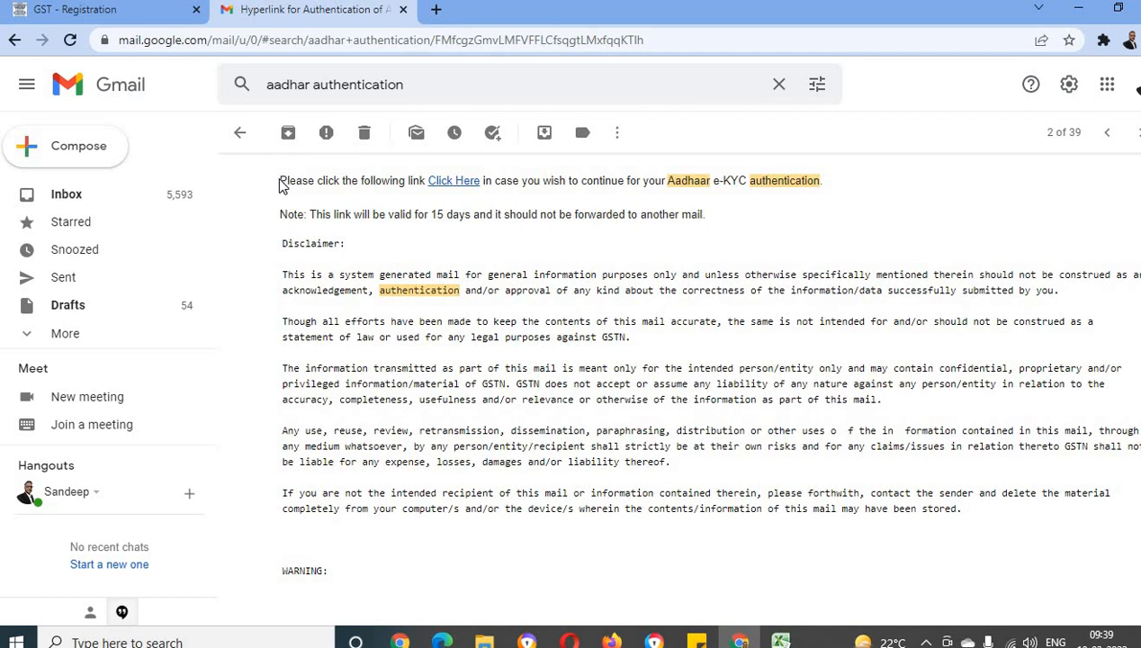
Switch to Gmail and open the Aadhaar e-KYC authentication link from the authentication email
{"action": "left_click_drag", "start_coordinate": [280, 185], "coordinate": [538, 183]}
{"action": "left_click", "coordinate": [538, 184]}
{"action": "left_click", "coordinate": [457, 182]}
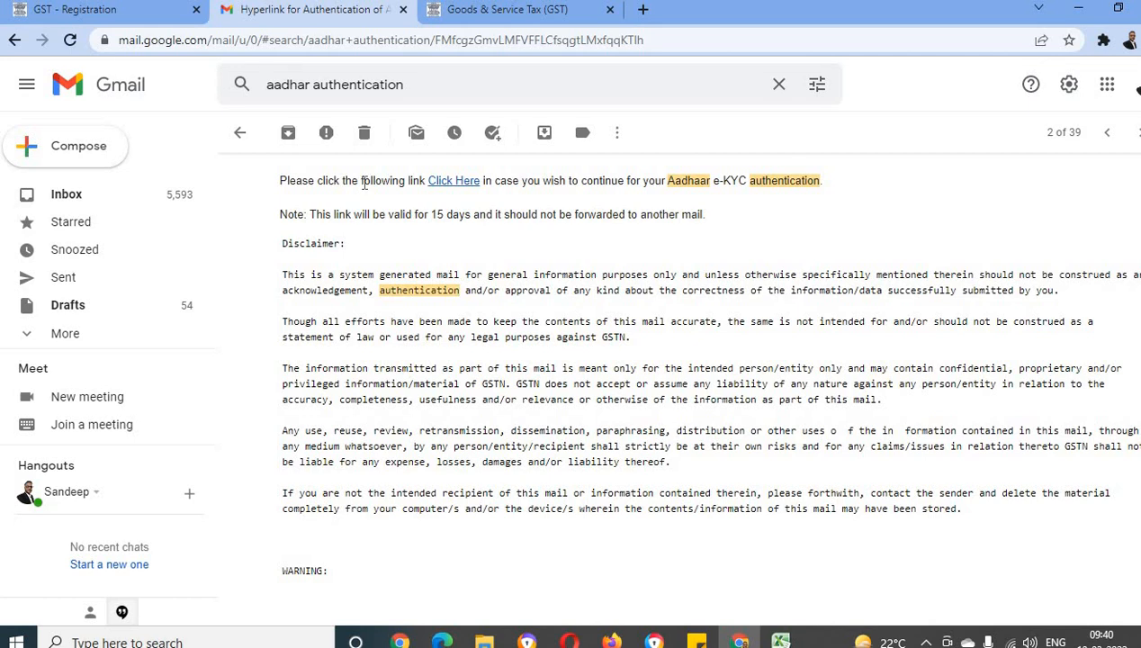
{"action": "left_click_drag", "start_coordinate": [364, 183], "coordinate": [560, 180]}
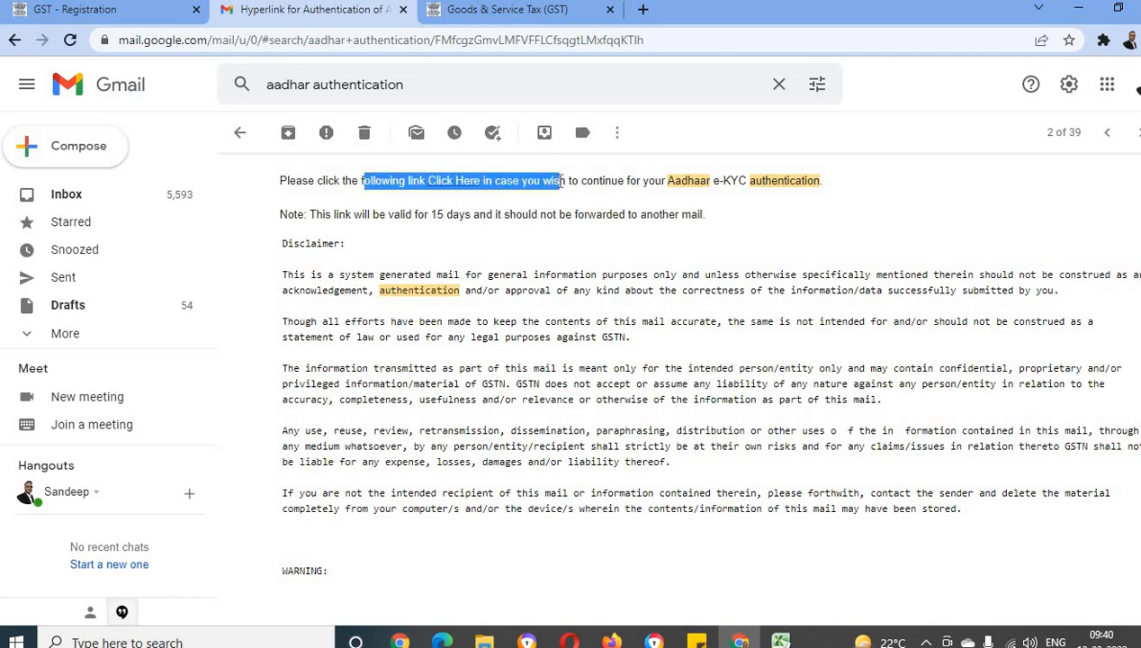
{"action": "left_click", "coordinate": [431, 213]}
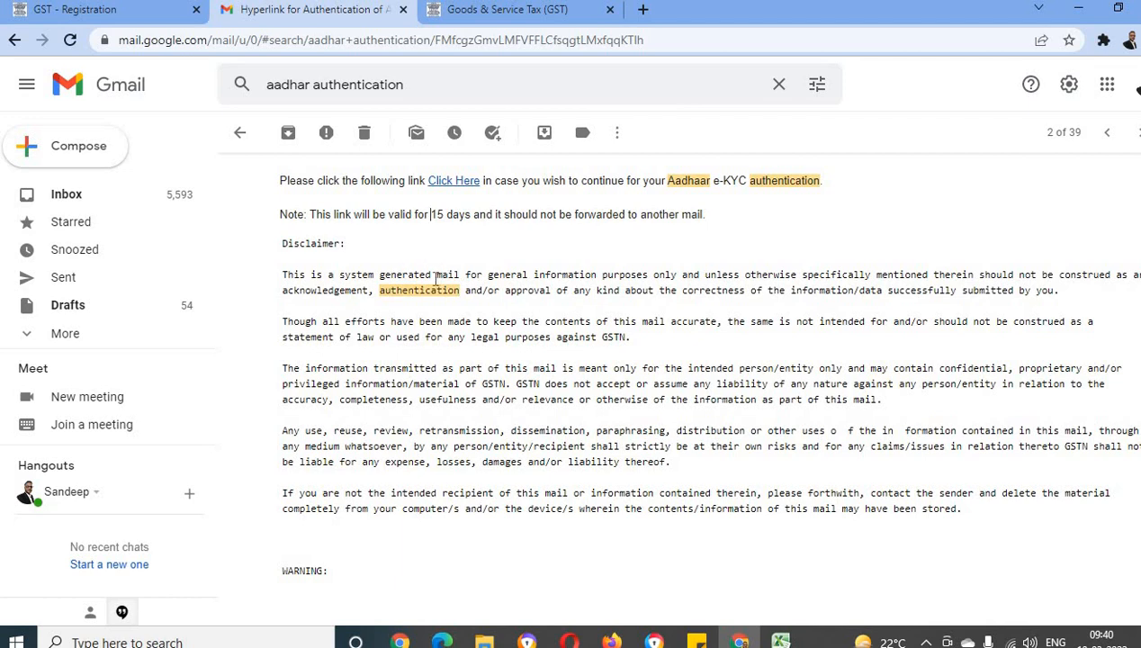
Return to the GST portal and open the new registration page from the registration services
{"action": "key", "text": "ctrl+shift+Tab"}
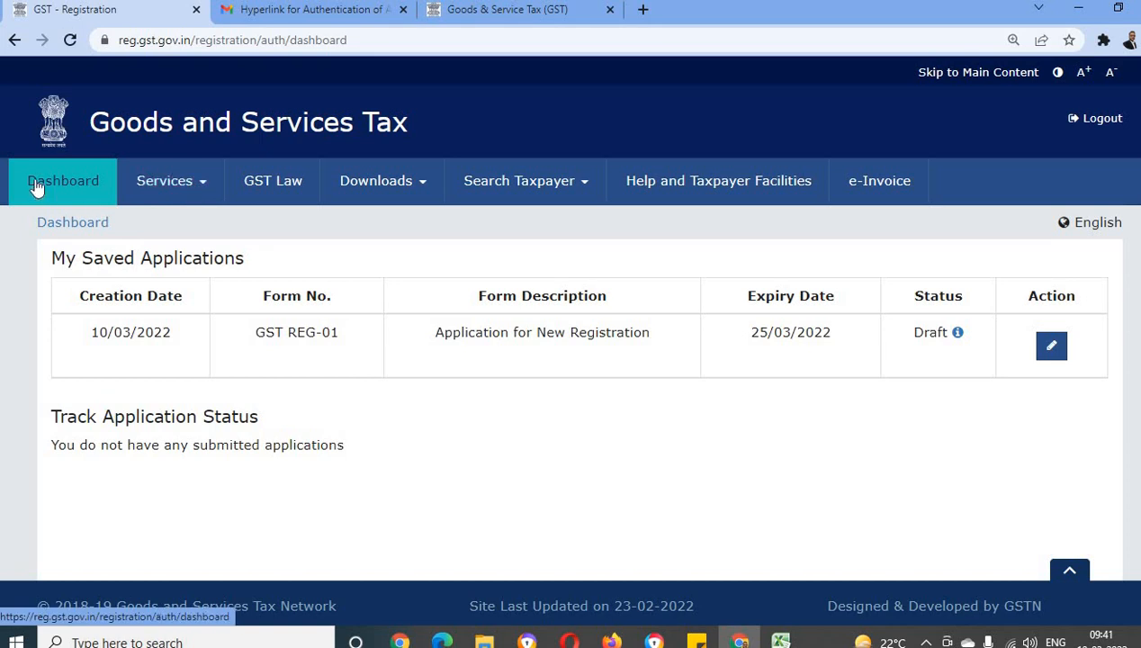
{"action": "left_click", "coordinate": [188, 192]}
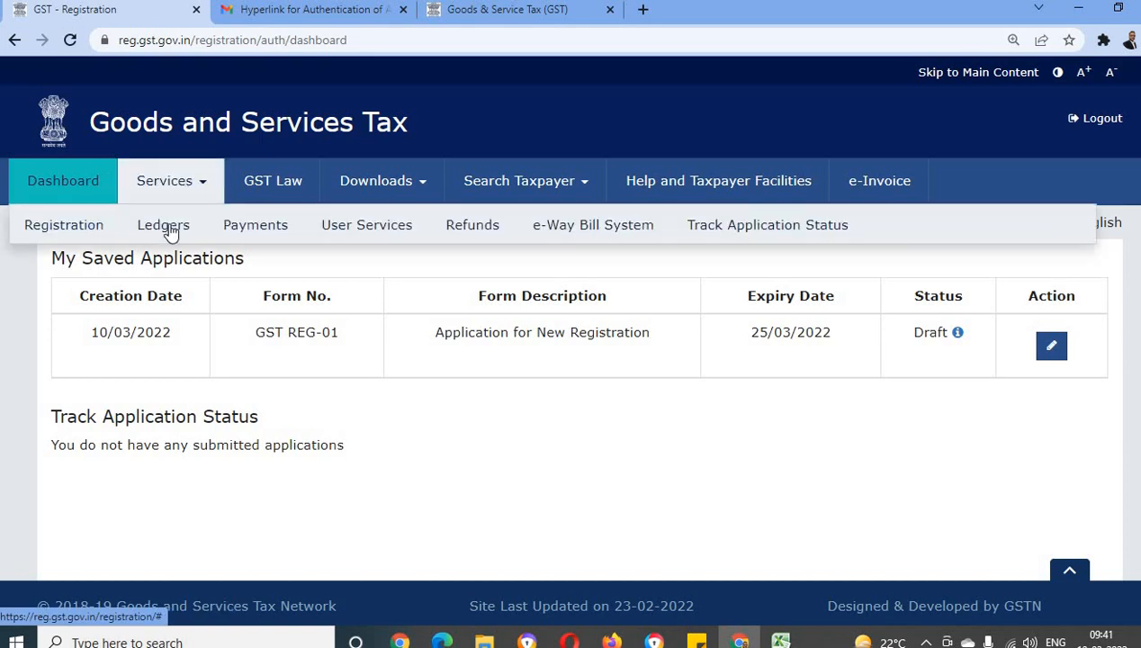
{"action": "left_click", "coordinate": [61, 230]}
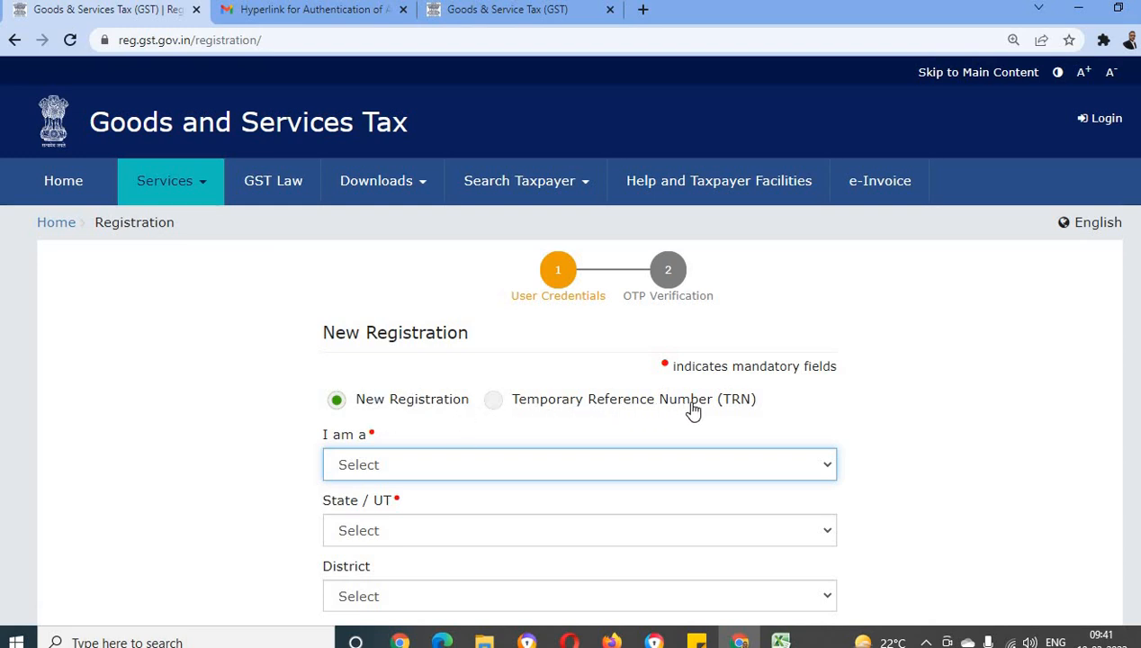
Choose registration by Temporary Reference Number (TRN) and copy the TRN from cell C3 of the GST Registration Excel workbook into its field
{"action": "left_click", "coordinate": [492, 402]}
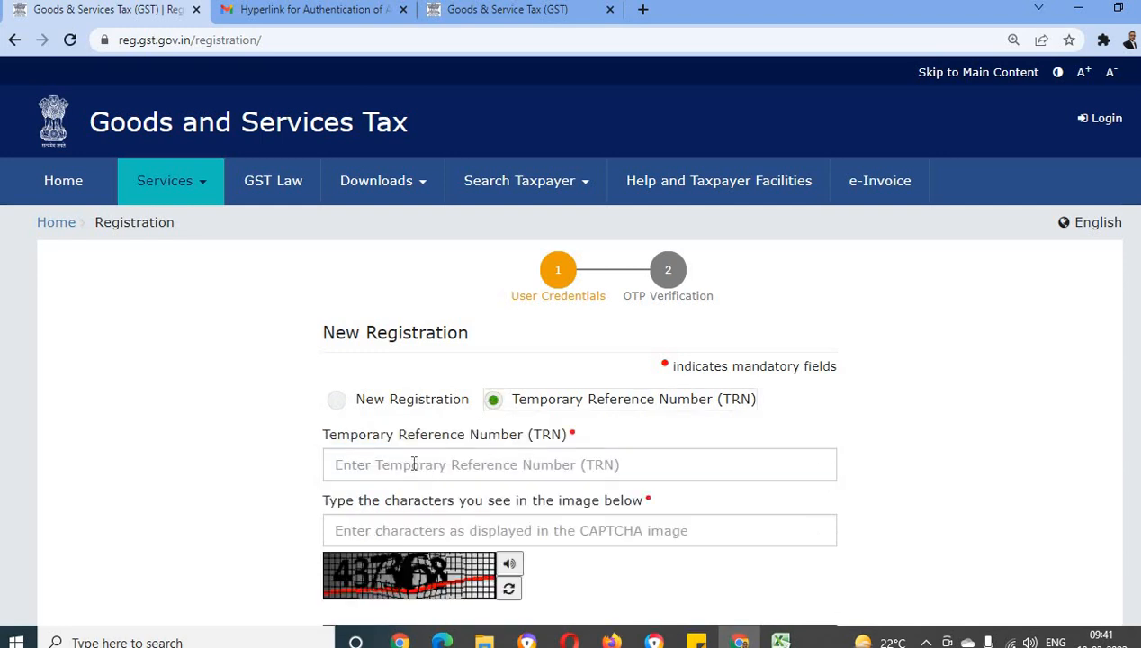
{"action": "left_click", "coordinate": [414, 464]}
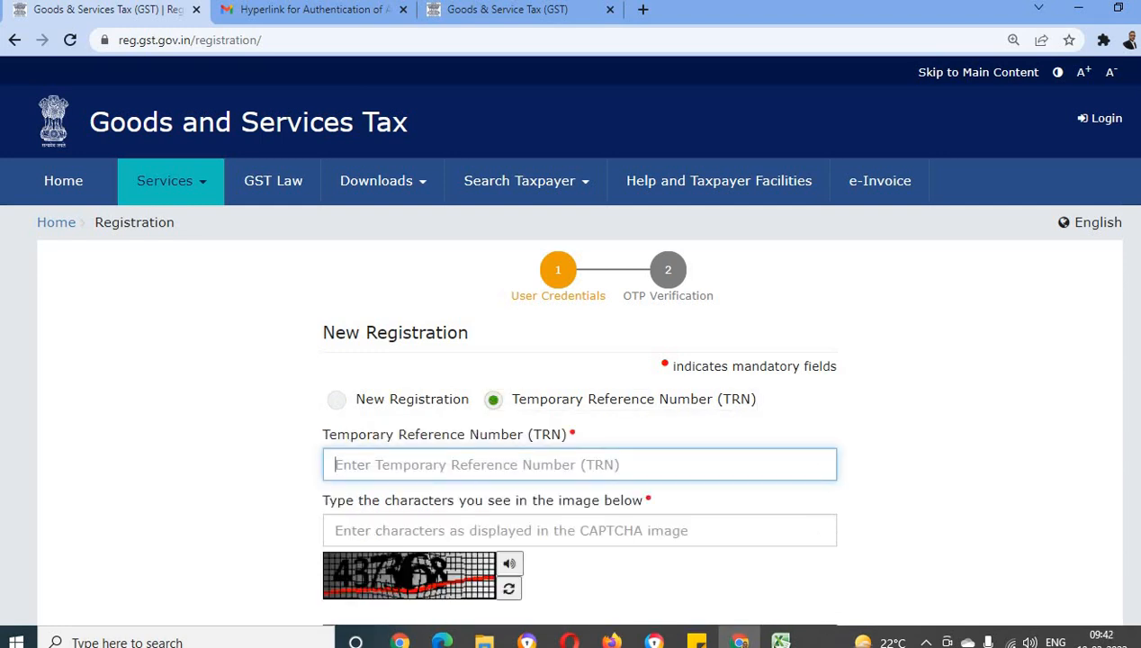
{"action": "mouse_move", "coordinate": [781, 641]}
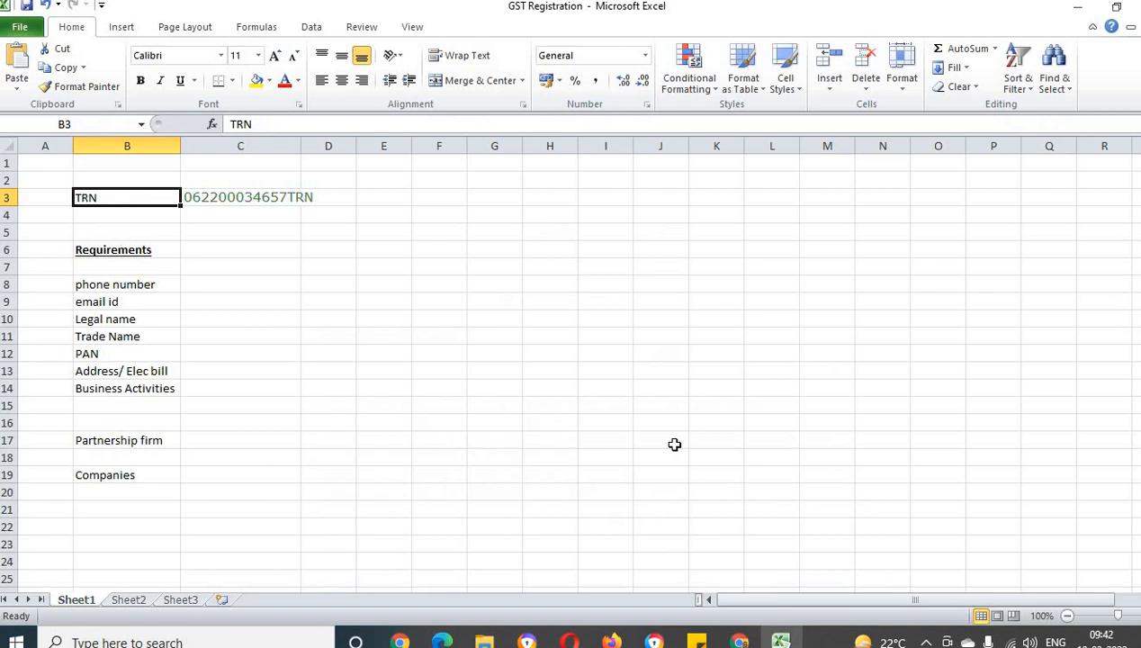
{"action": "left_click", "coordinate": [226, 198]}
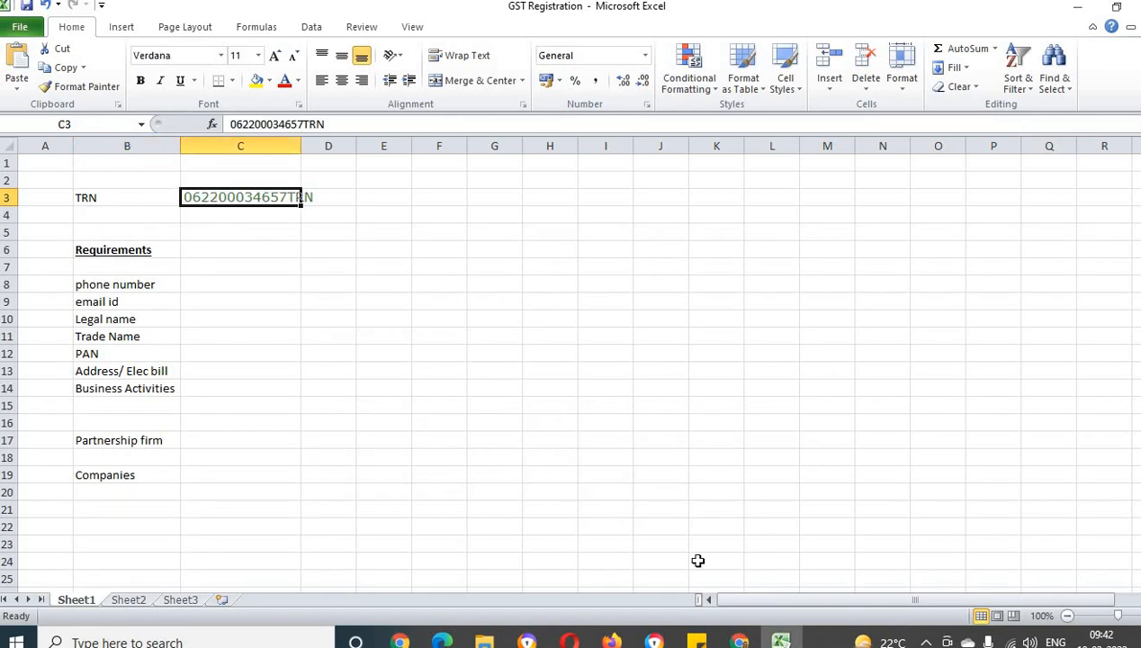
{"action": "key", "text": "alt+Tab"}
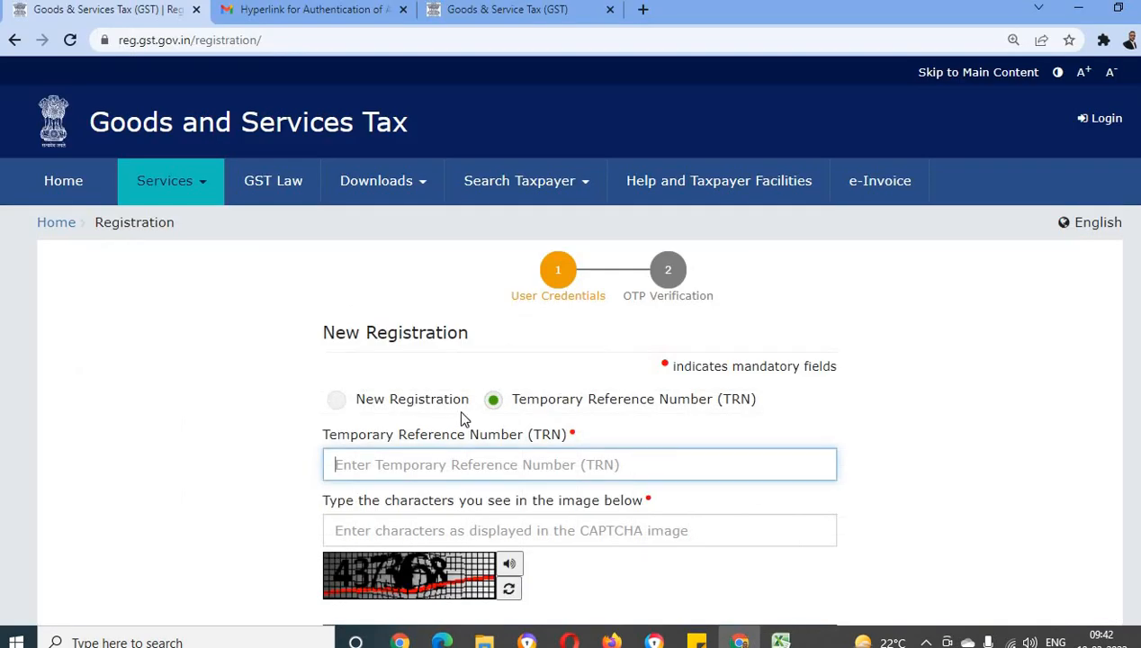
{"action": "scroll", "coordinate": [409, 378], "scroll_direction": "down", "scroll_amount": 1}
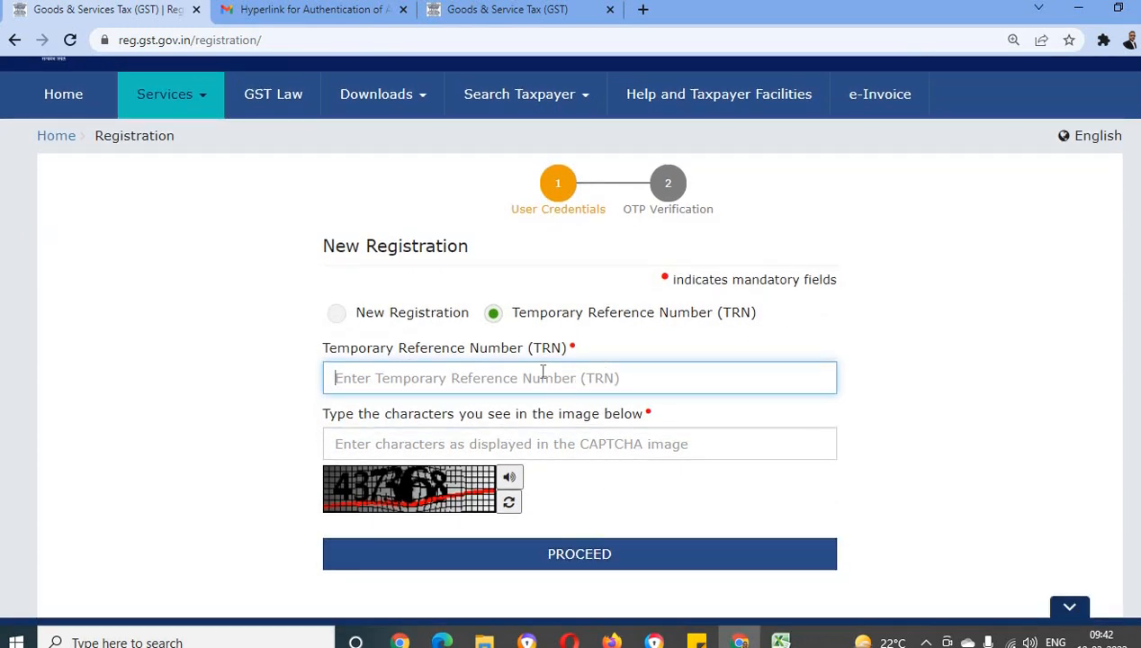
{"action": "key", "text": "alt+Tab"}
{"action": "key", "text": "alt+Tab"}
{"action": "key", "text": "ctrl+v"}
Enter the CAPTCHA characters shown in the image and proceed to OTP verification
{"action": "left_click", "coordinate": [378, 450]}
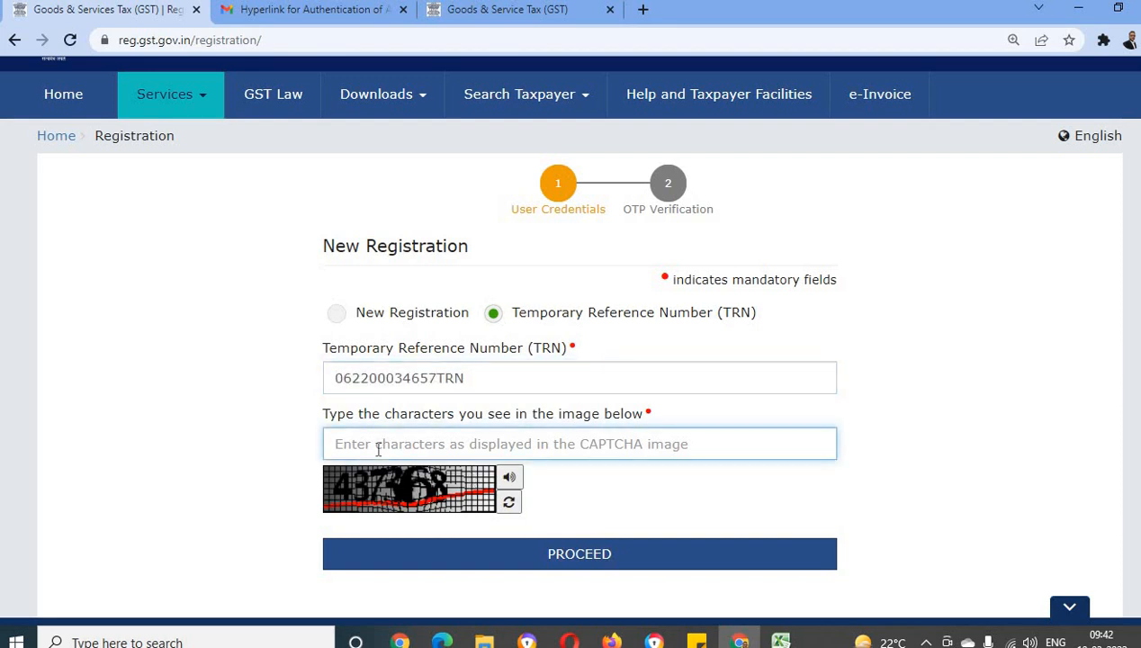
{"action": "type", "text": "43736"}
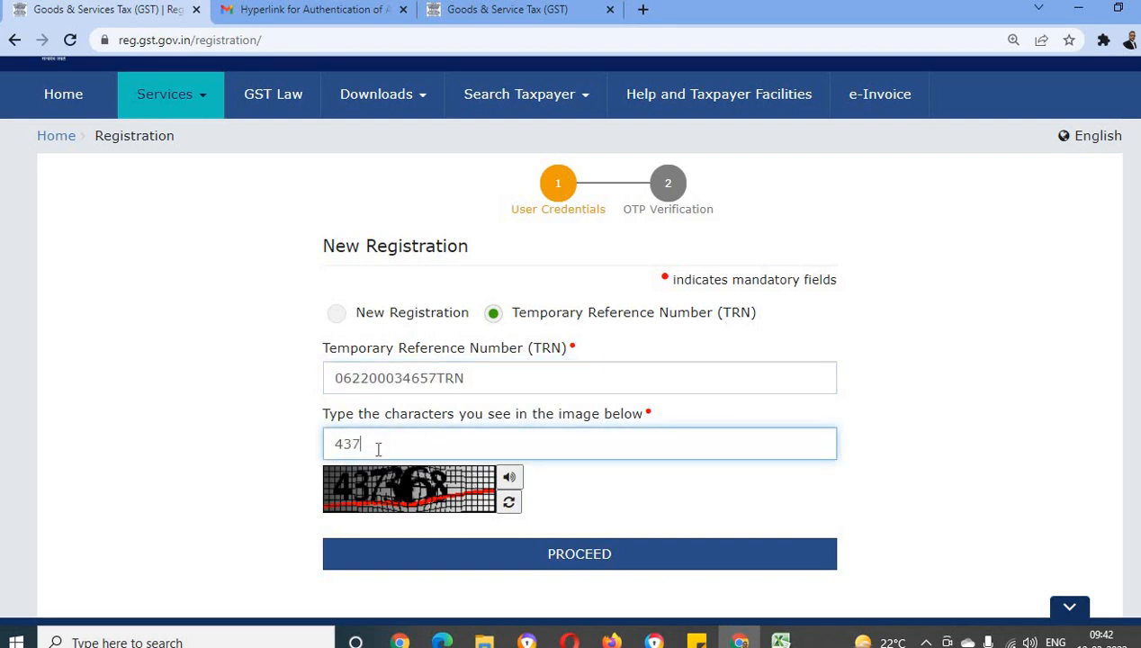
{"action": "type", "text": "8"}
{"action": "left_click", "coordinate": [553, 551]}
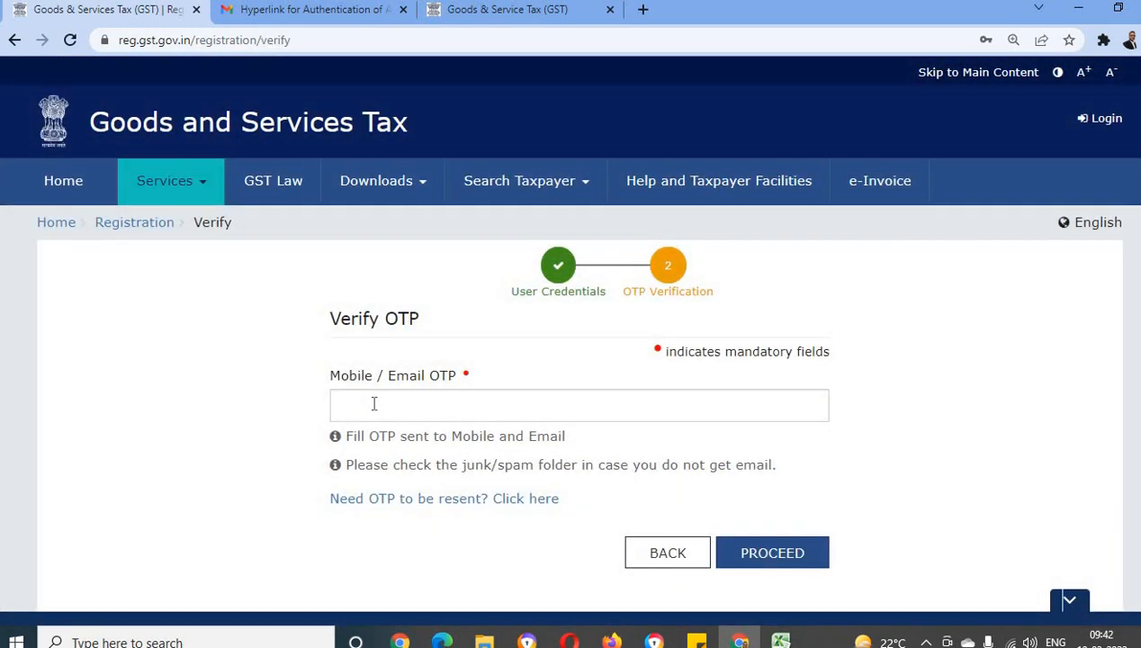
Enter the mobile/email OTP, proceed to the saved applications dashboard, and decline the browser's password update
{"action": "left_click", "coordinate": [374, 404]}
{"action": "key", "text": "Escape"}
{"action": "left_click", "coordinate": [425, 408]}
{"action": "key", "text": "ctrl+v"}
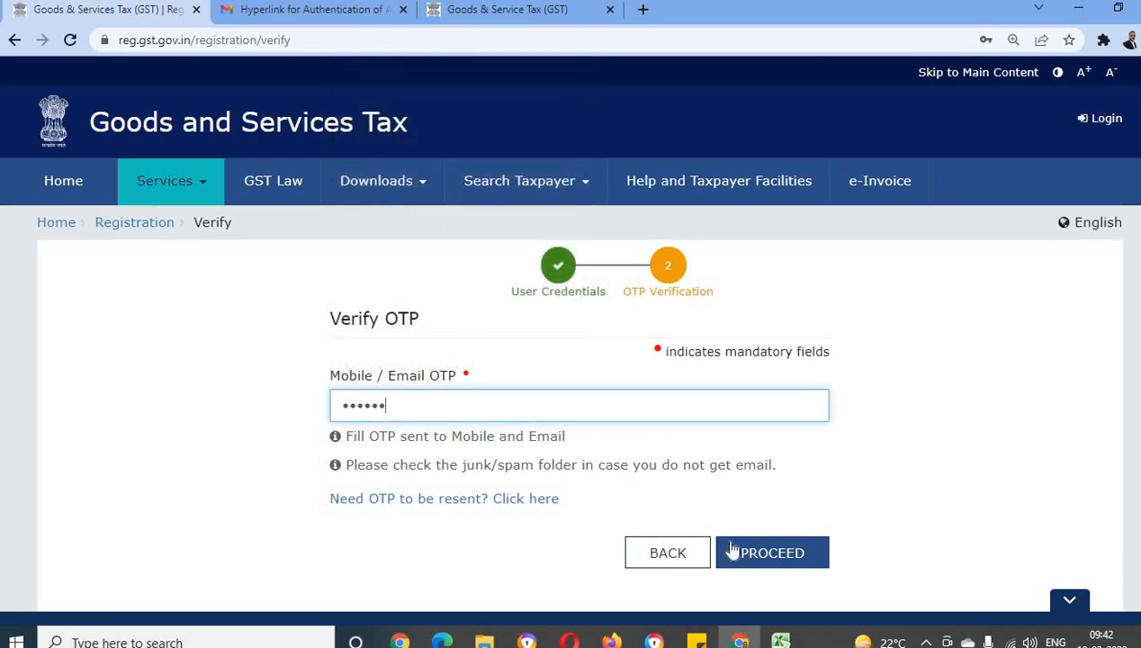
{"action": "left_click", "coordinate": [781, 555]}
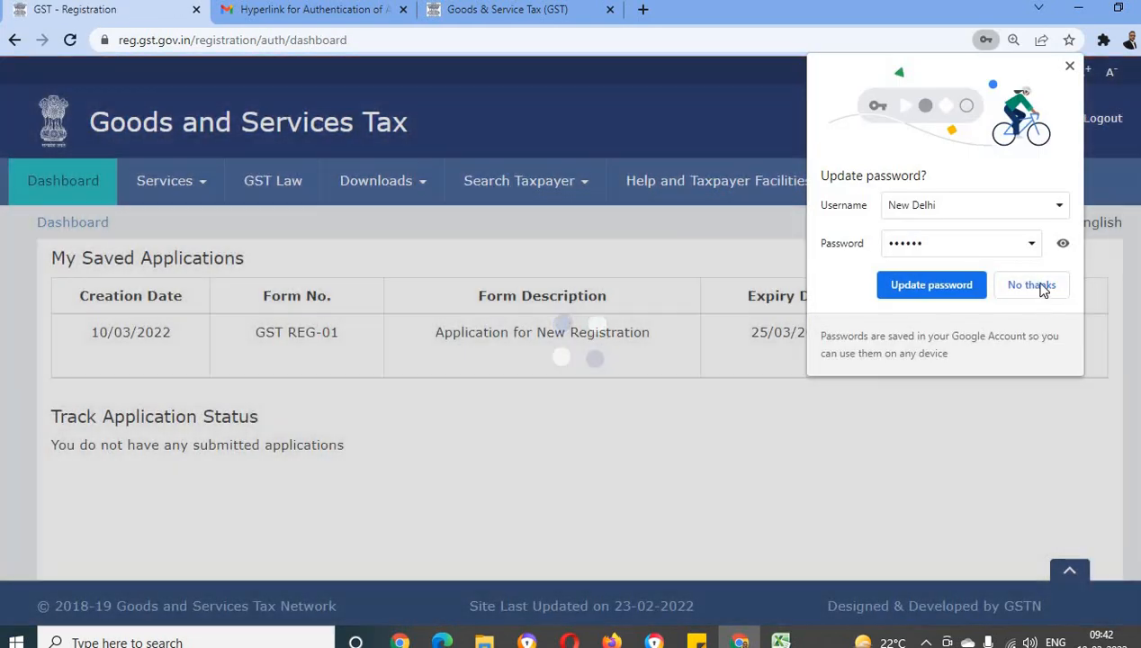
{"action": "left_click", "coordinate": [1036, 288]}
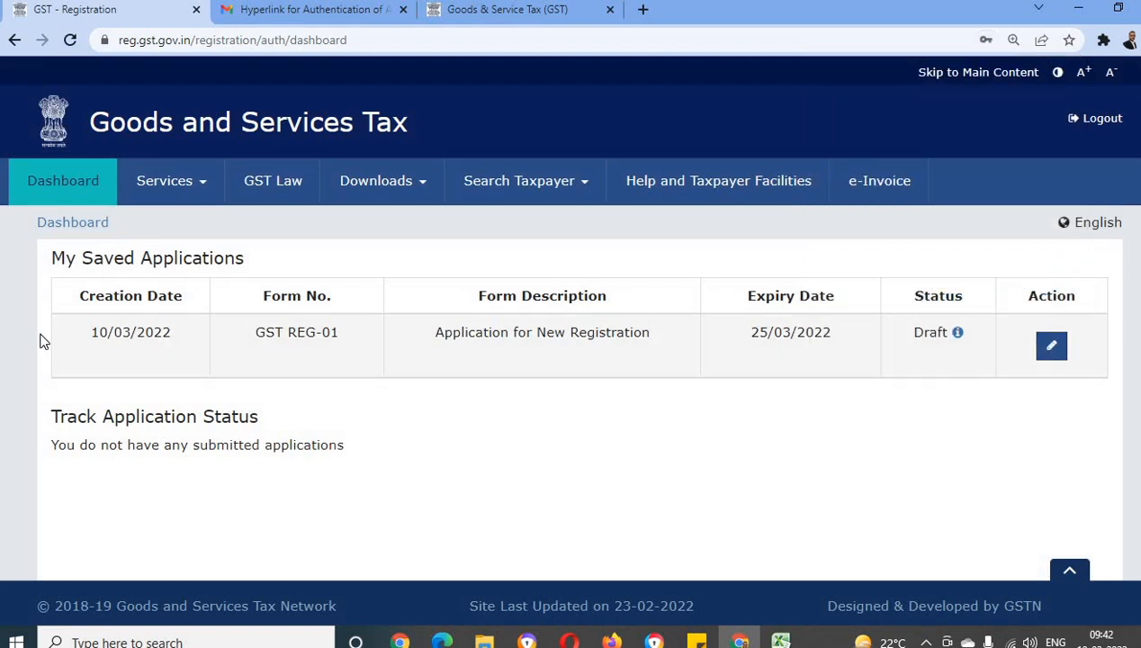